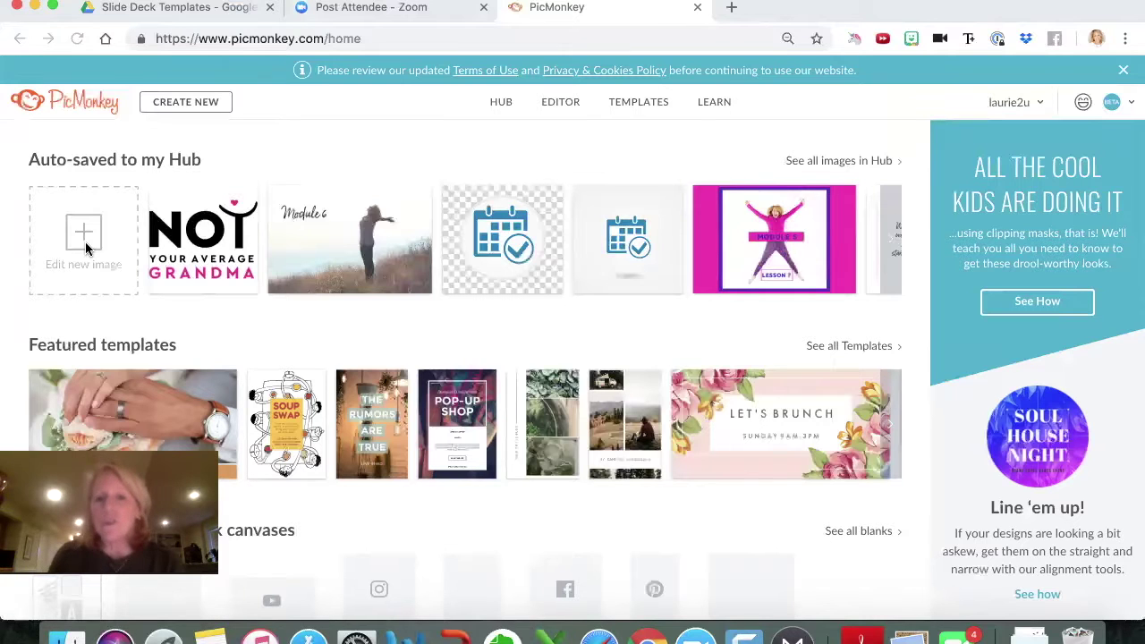
Step: Search Google Images for "corkboard background" in a new browser tab
left_click(189, 104)
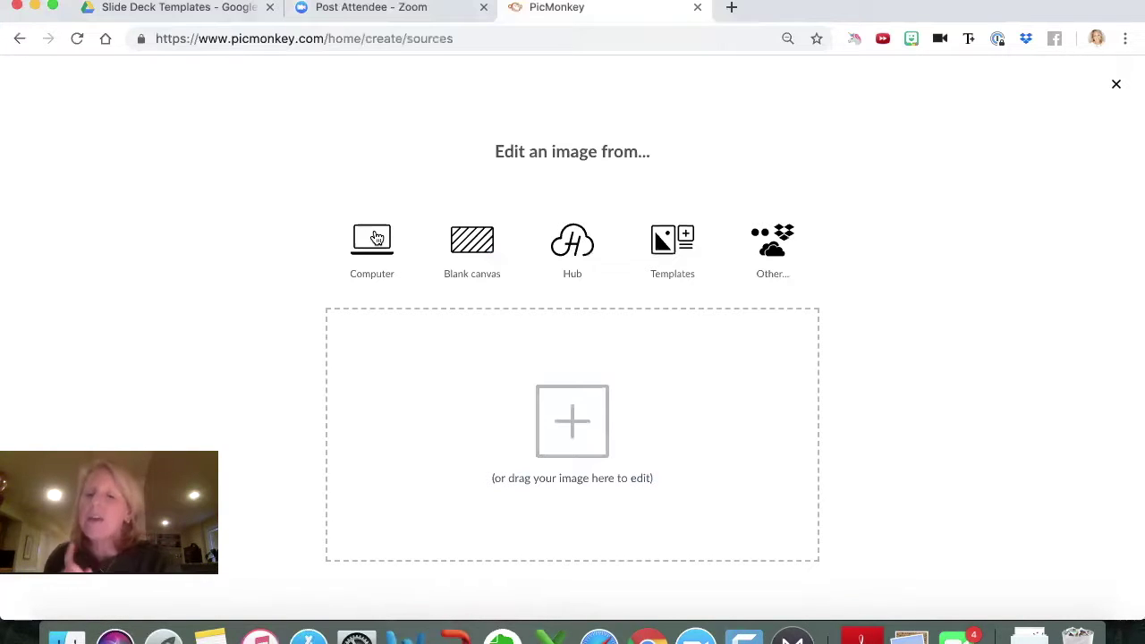
left_click(731, 9)
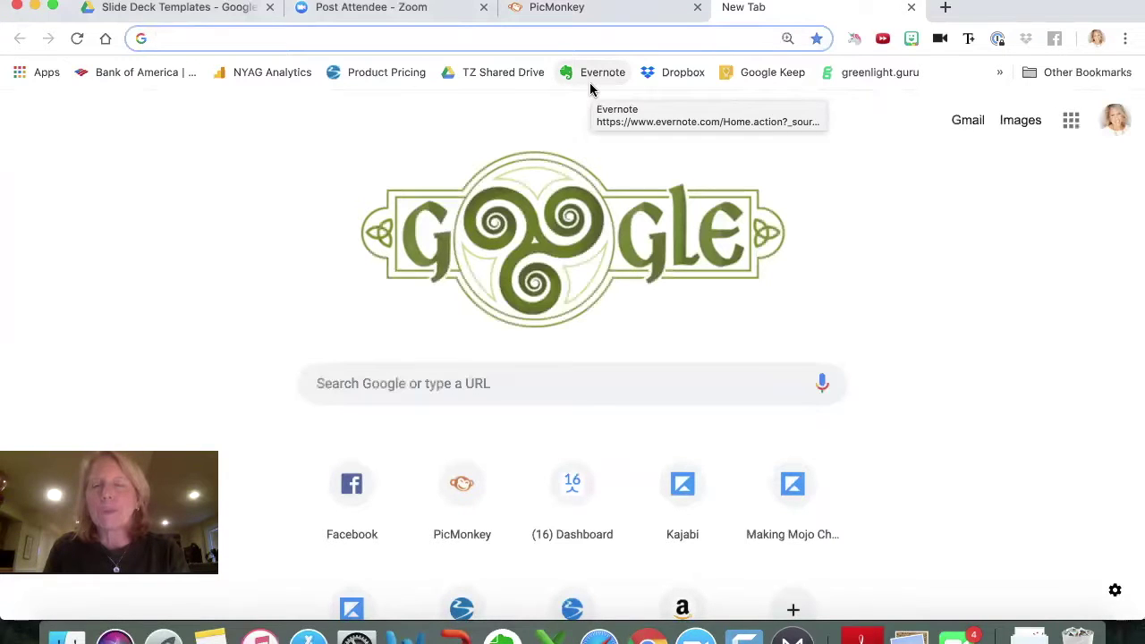
type("cork")
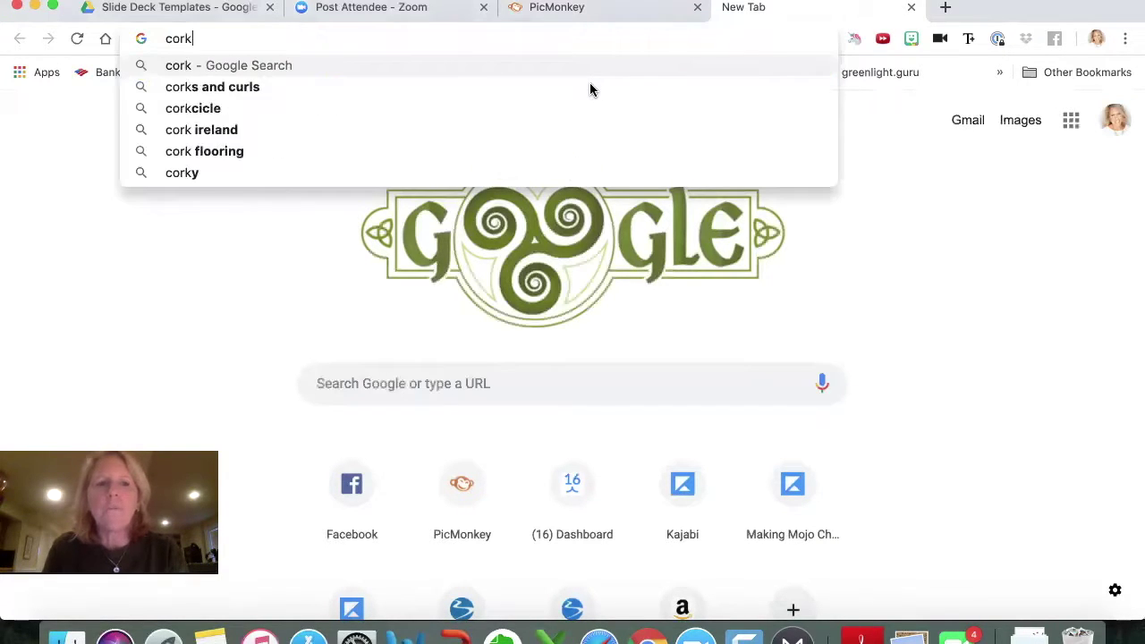
type("board bac")
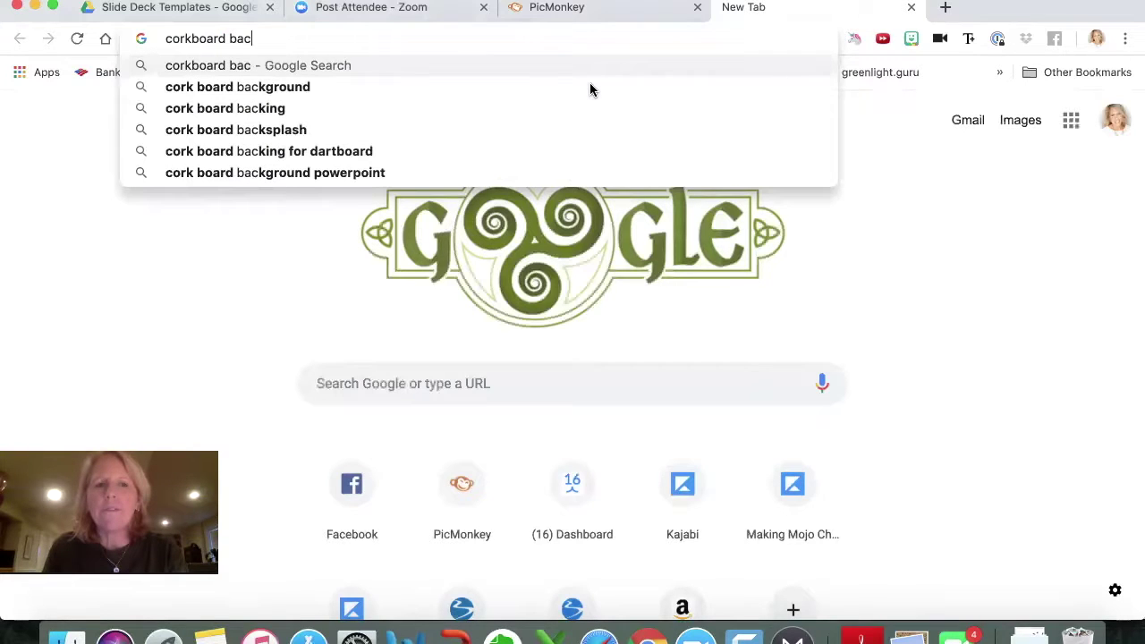
type("kground")
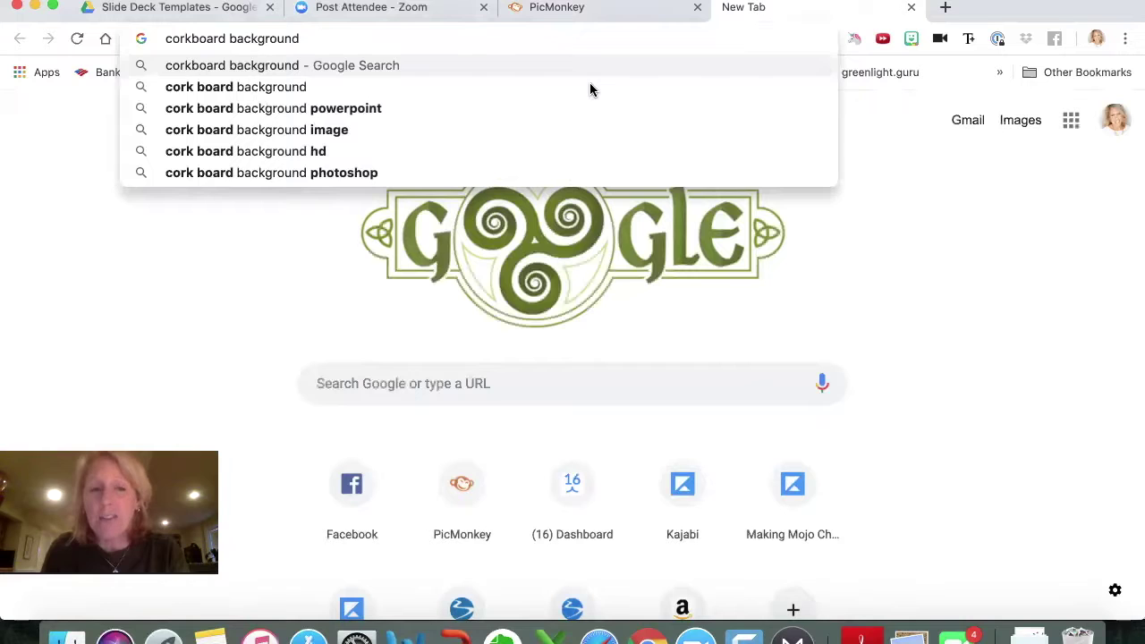
key("Return")
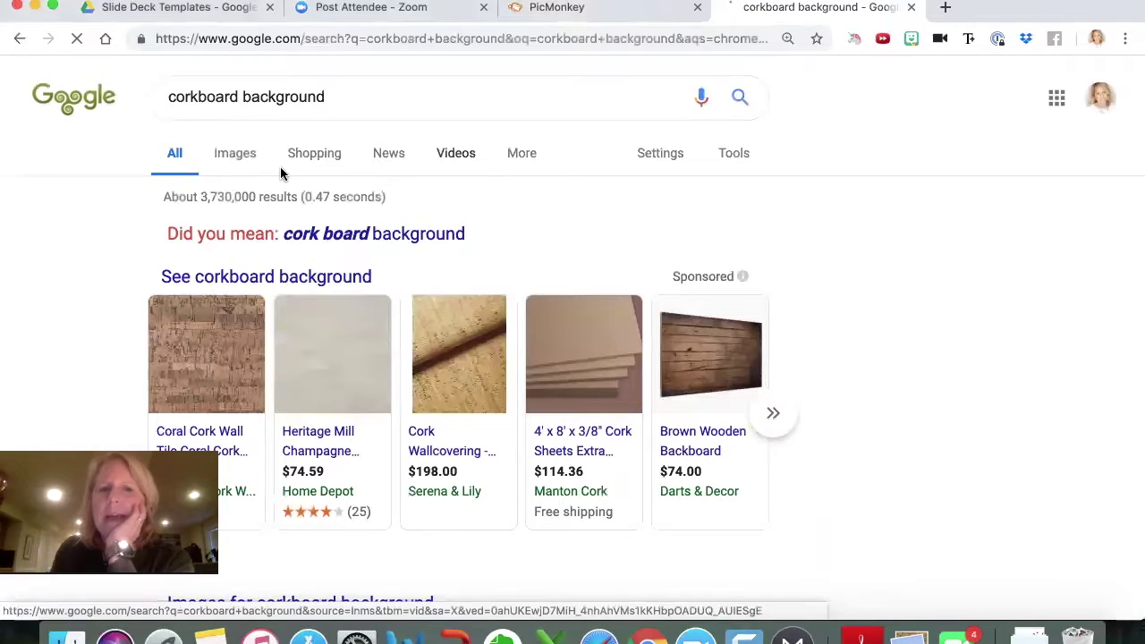
left_click(239, 159)
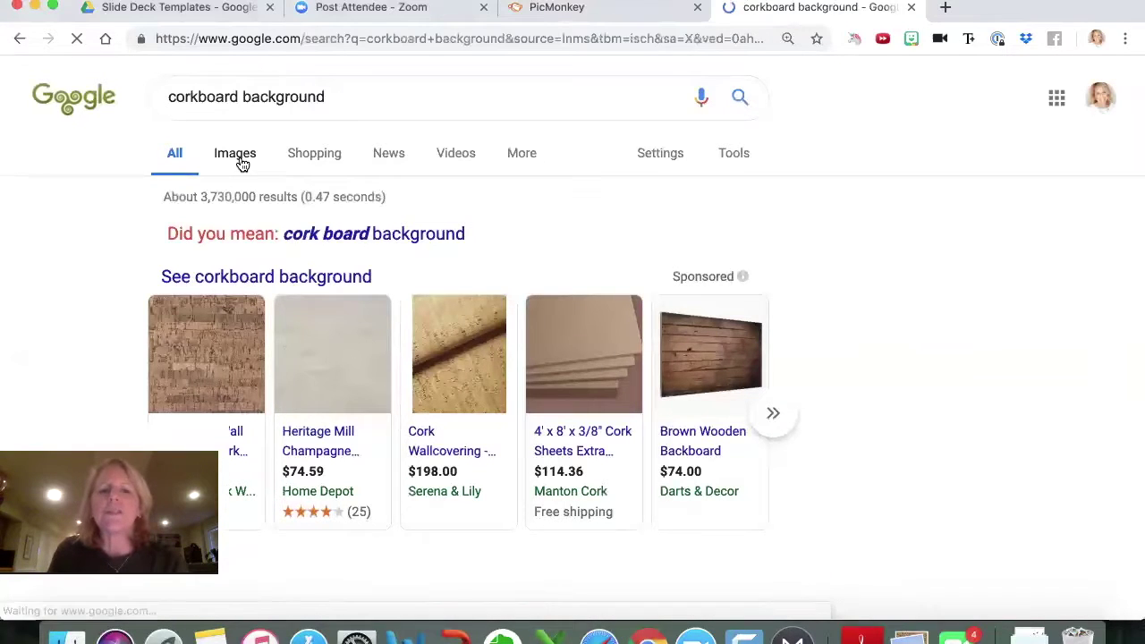
Step: Save the close-up cork board image from the first result as corkboard_background.jpeg in the Vision Board Pics folder
scroll(491, 358, "down", 2)
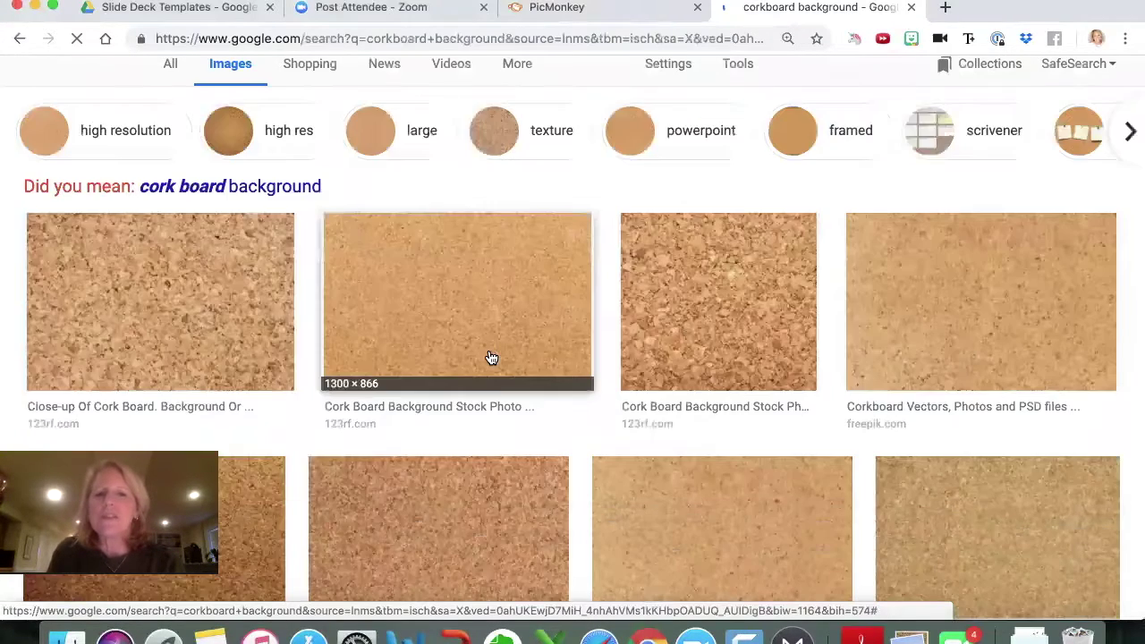
scroll(491, 358, "down", 2)
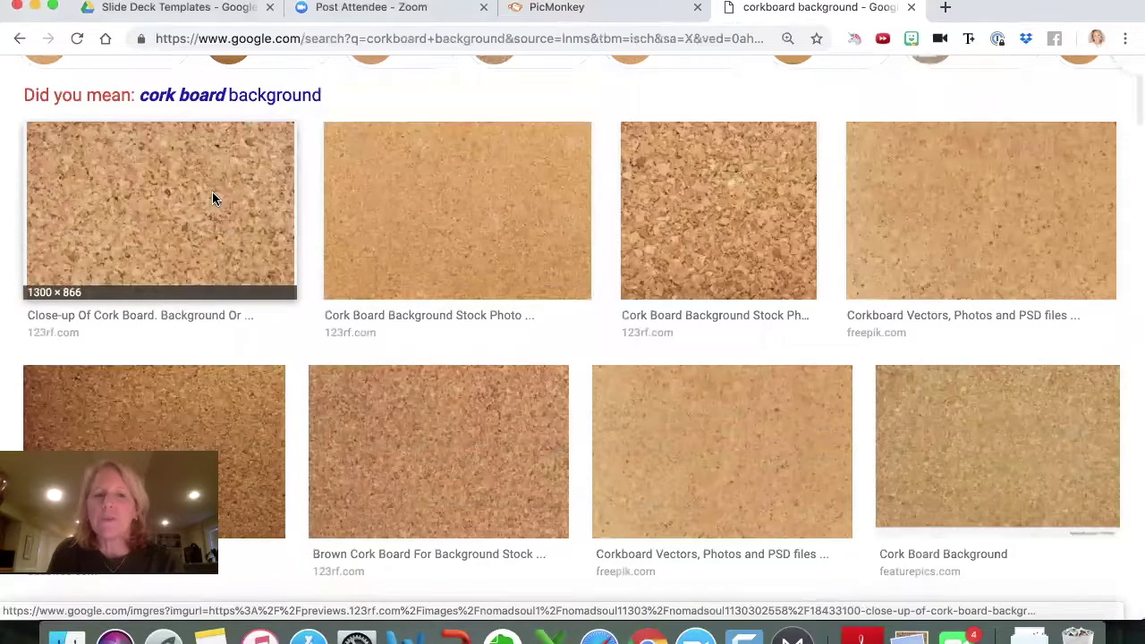
right_click(212, 191)
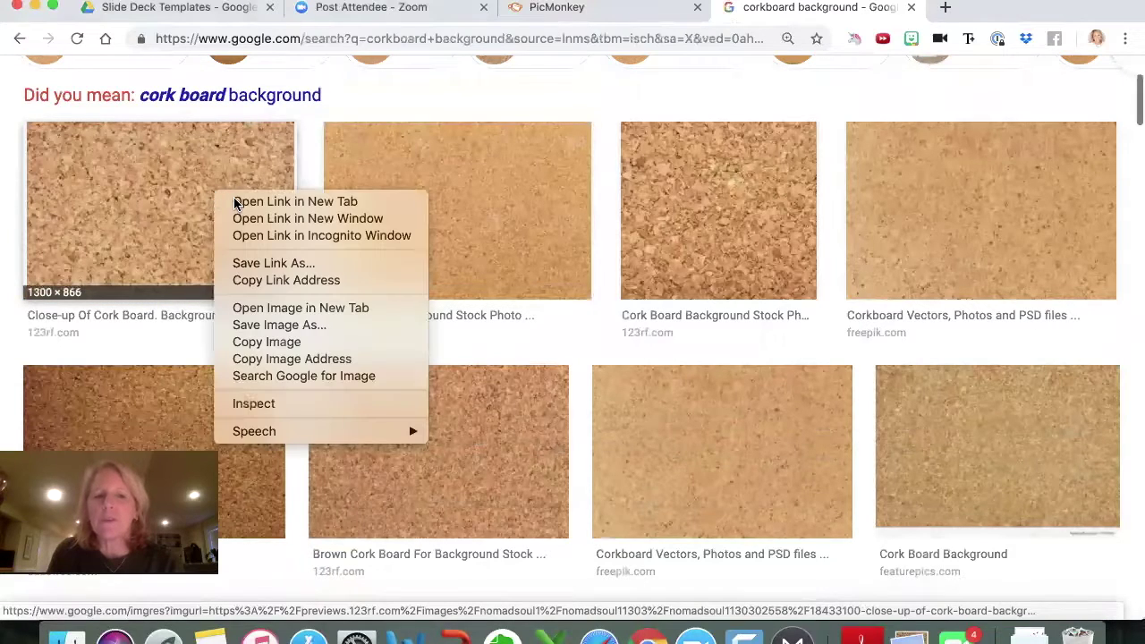
left_click(282, 327)
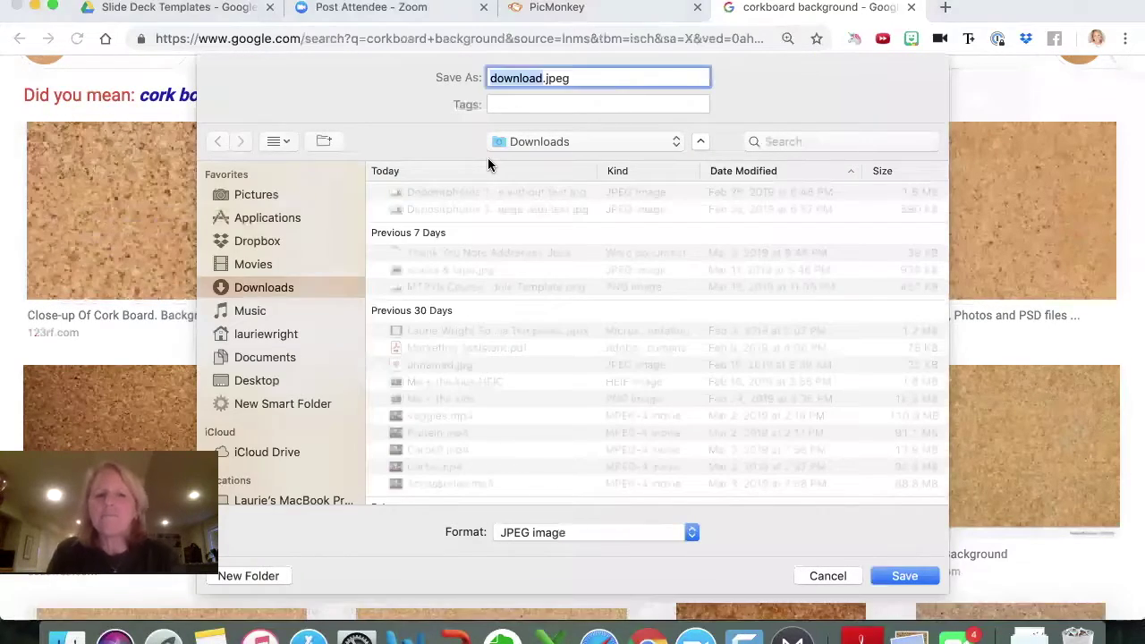
left_click(262, 379)
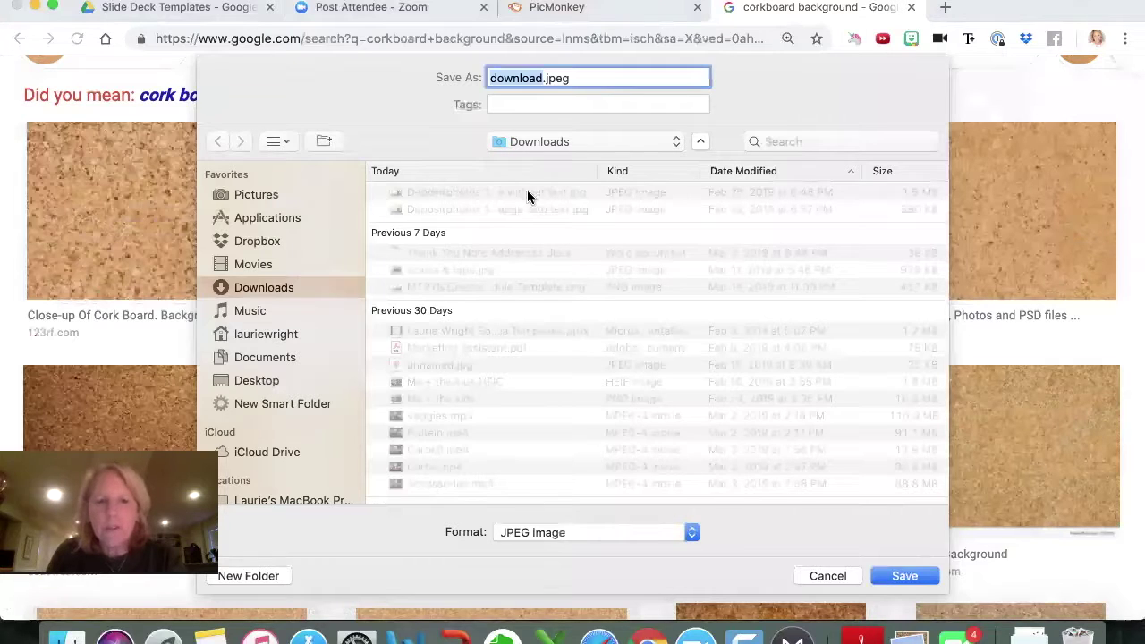
left_click(441, 211)
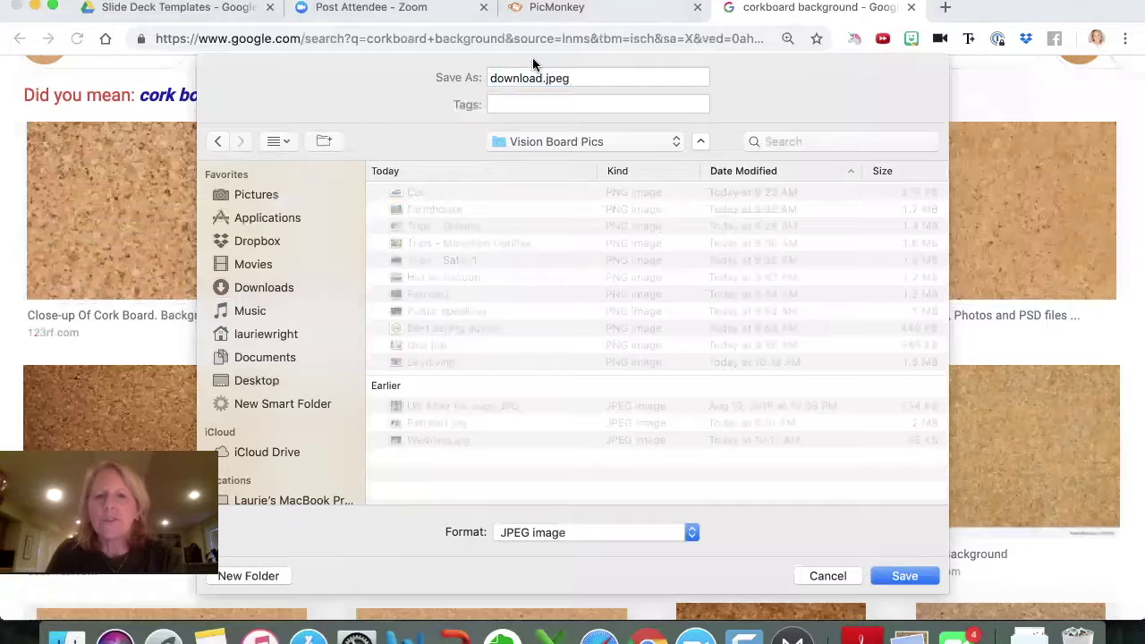
double_click(517, 77)
type("cork")
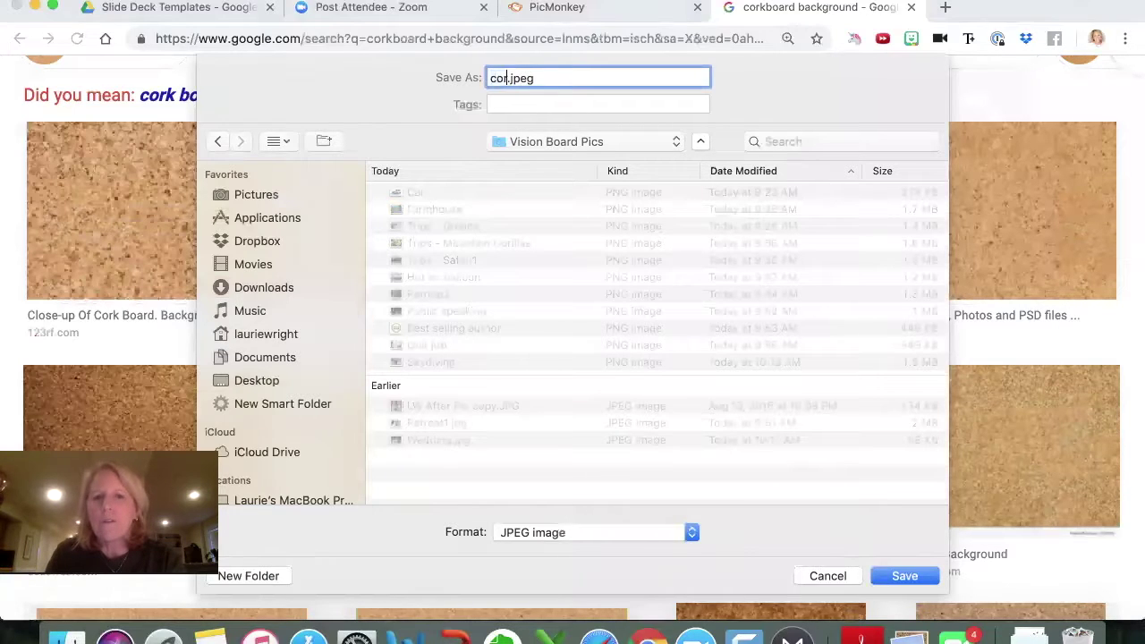
type("board_background")
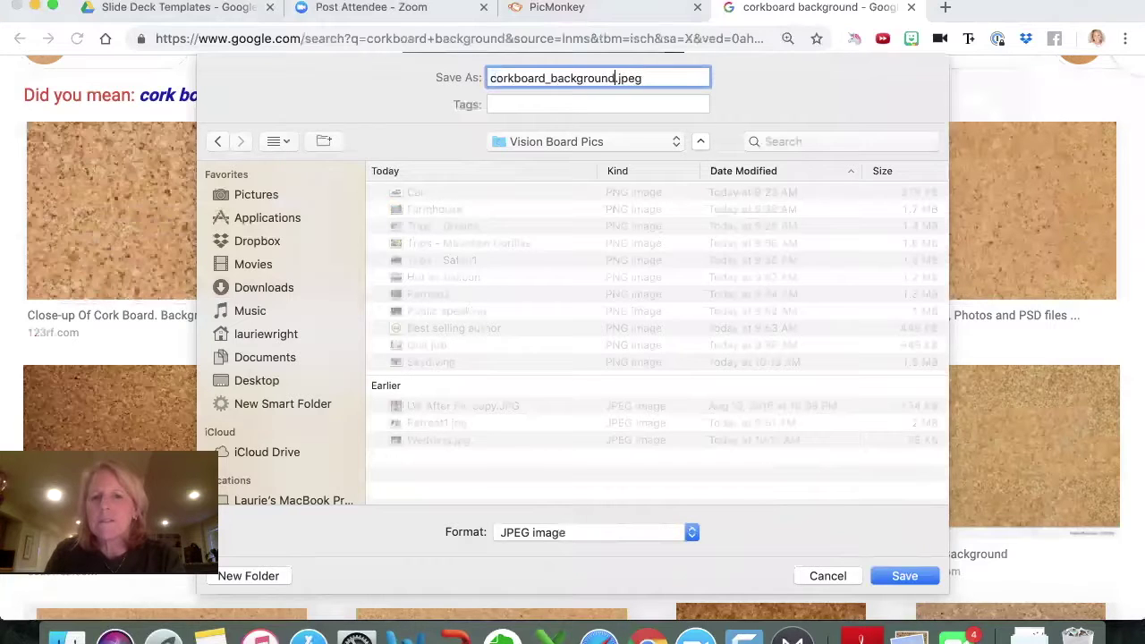
key("Return")
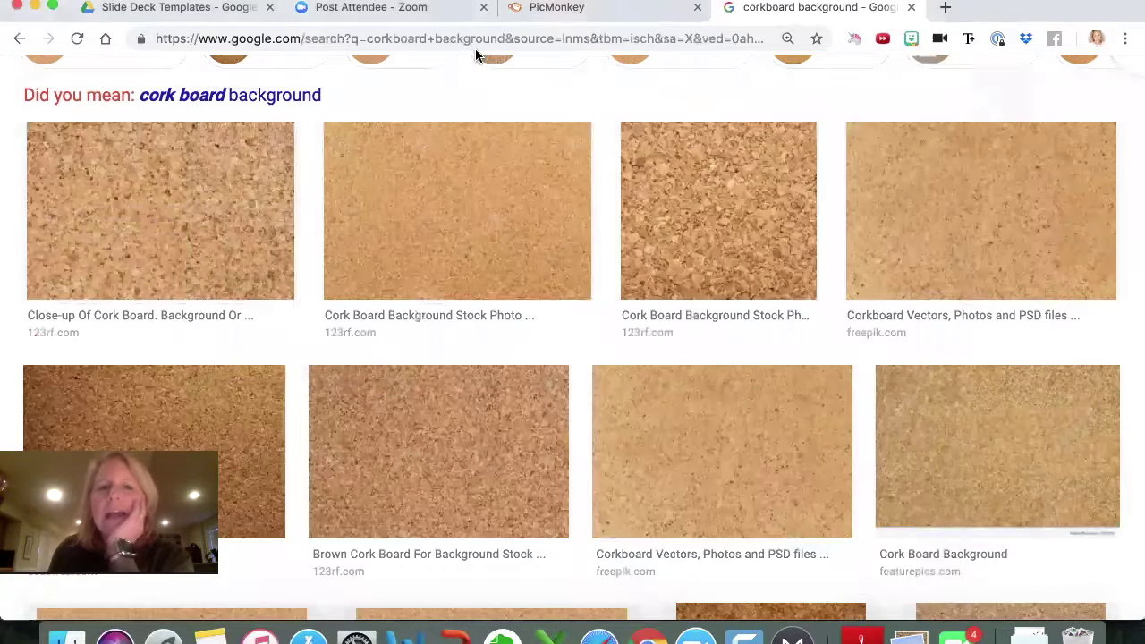
Step: Switch to PicMonkey and create a new image from corkboard_background.jpeg in the Vision Board Pics folder, keeping its file name
left_click(560, 7)
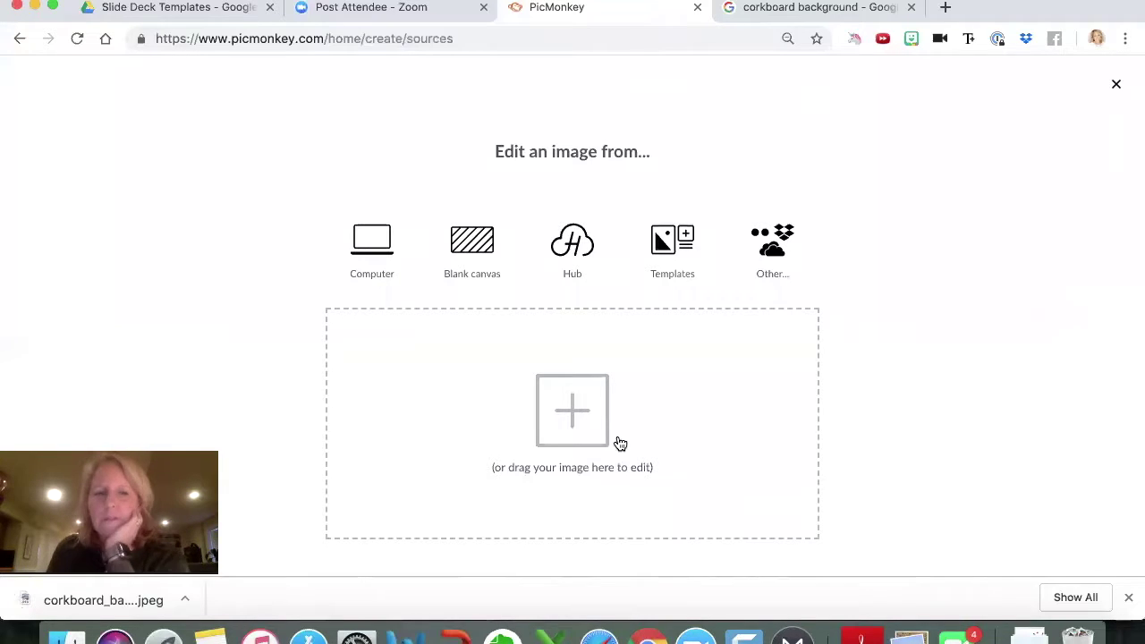
left_click(554, 363)
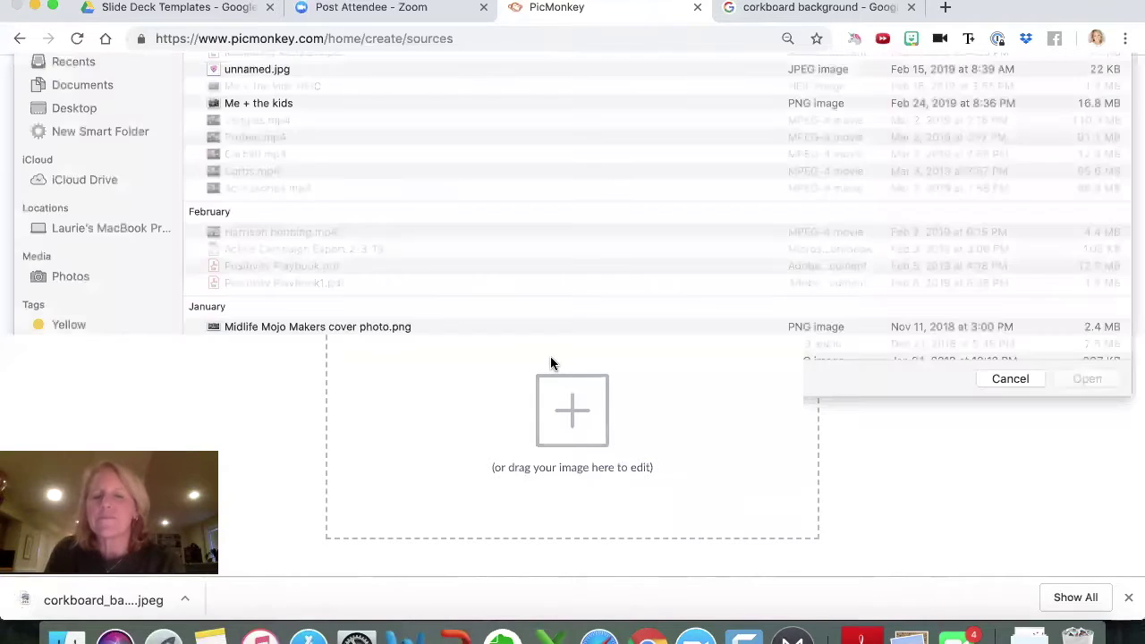
left_click(75, 332)
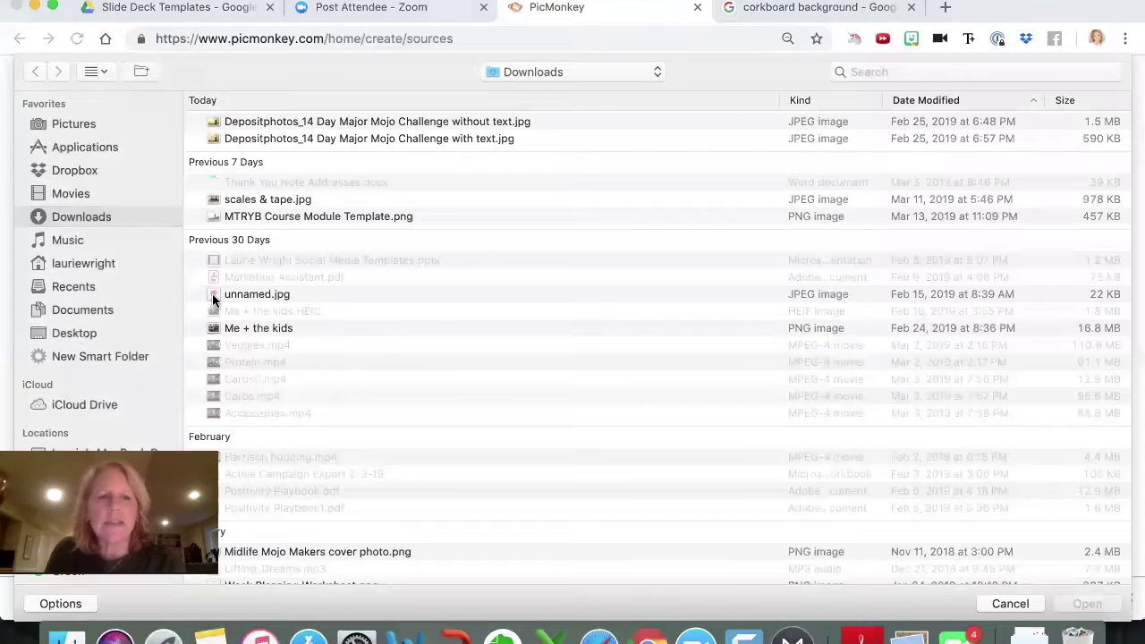
double_click(268, 137)
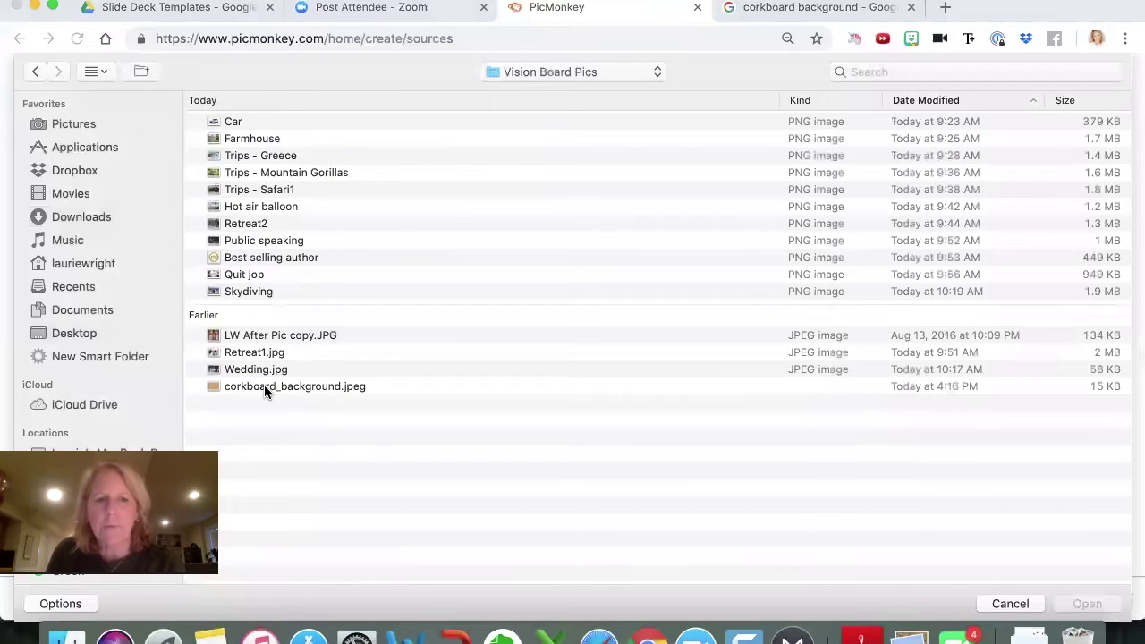
double_click(264, 386)
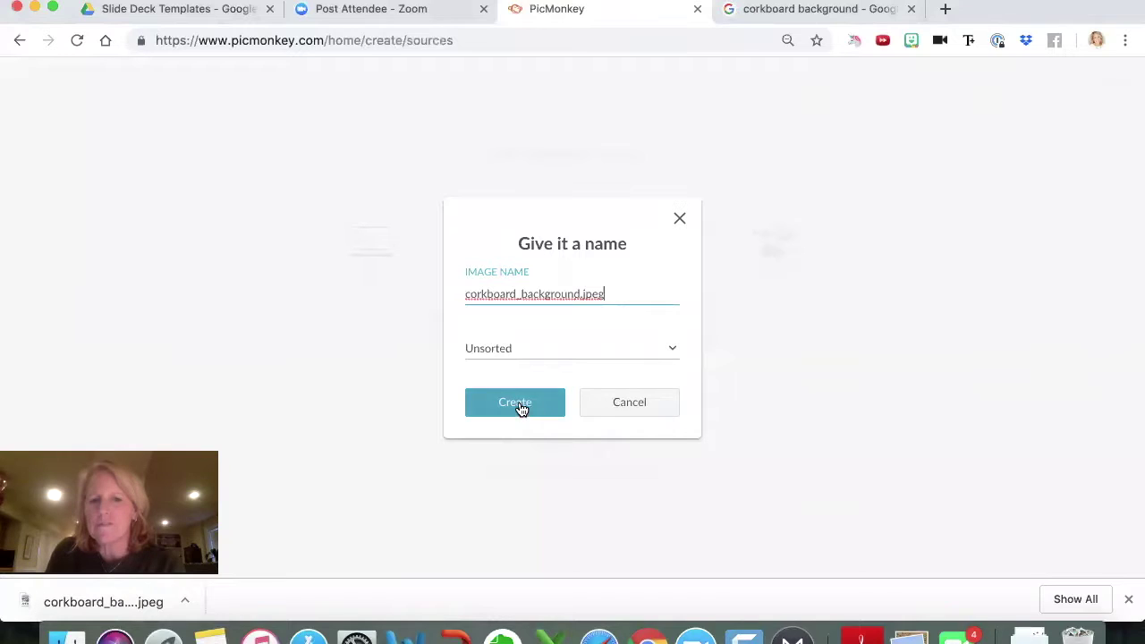
left_click(522, 409)
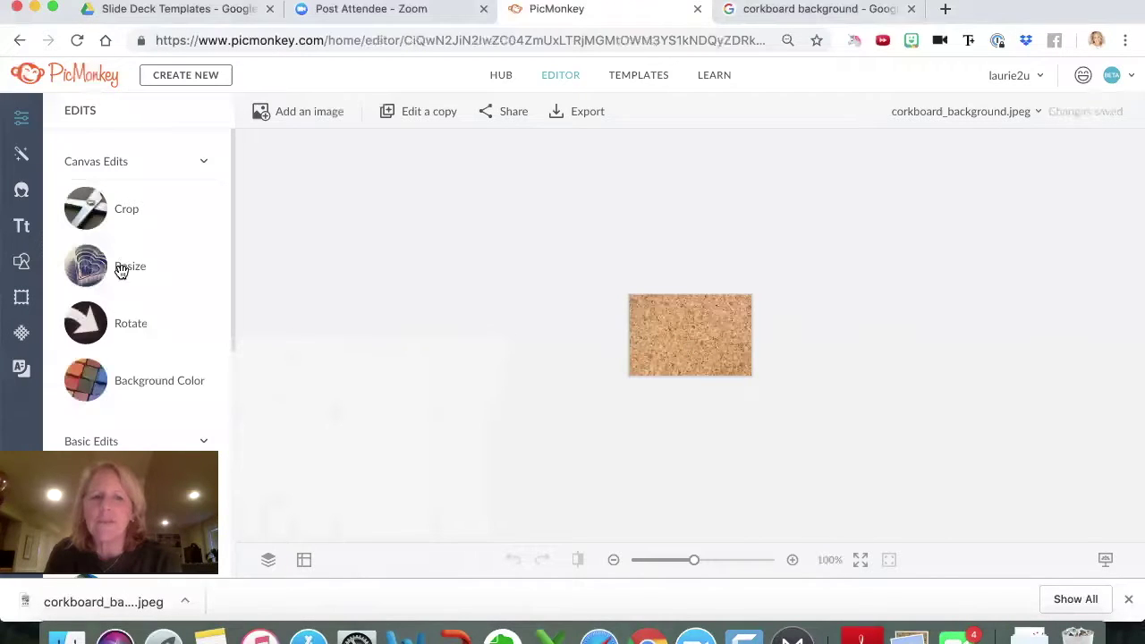
left_click(122, 273)
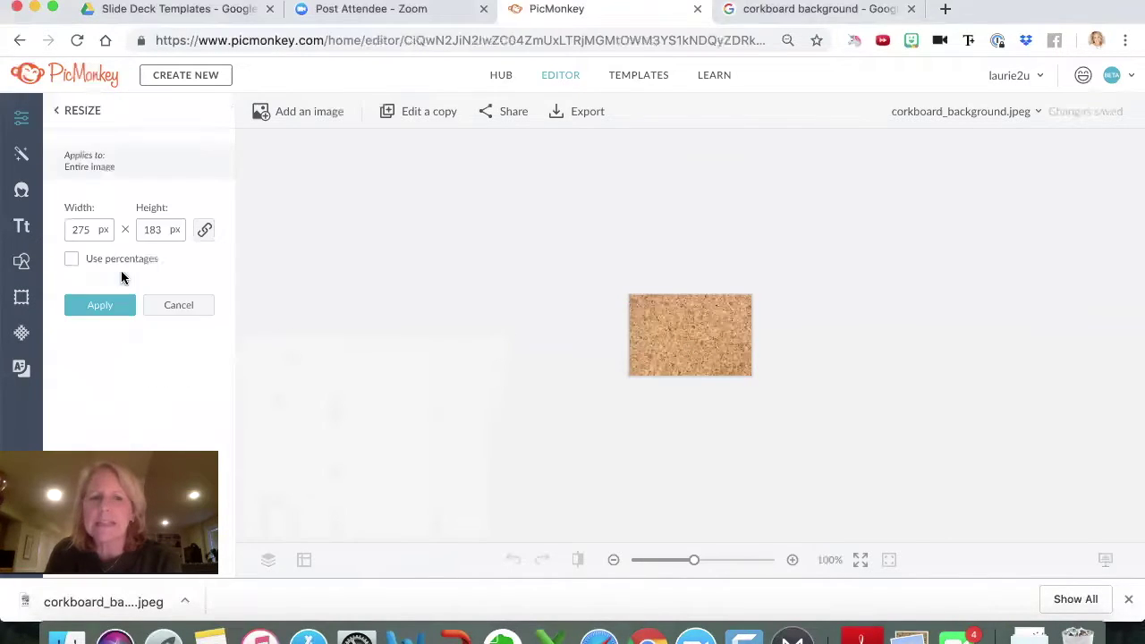
left_click(78, 230)
left_click_drag(70, 229, 99, 233)
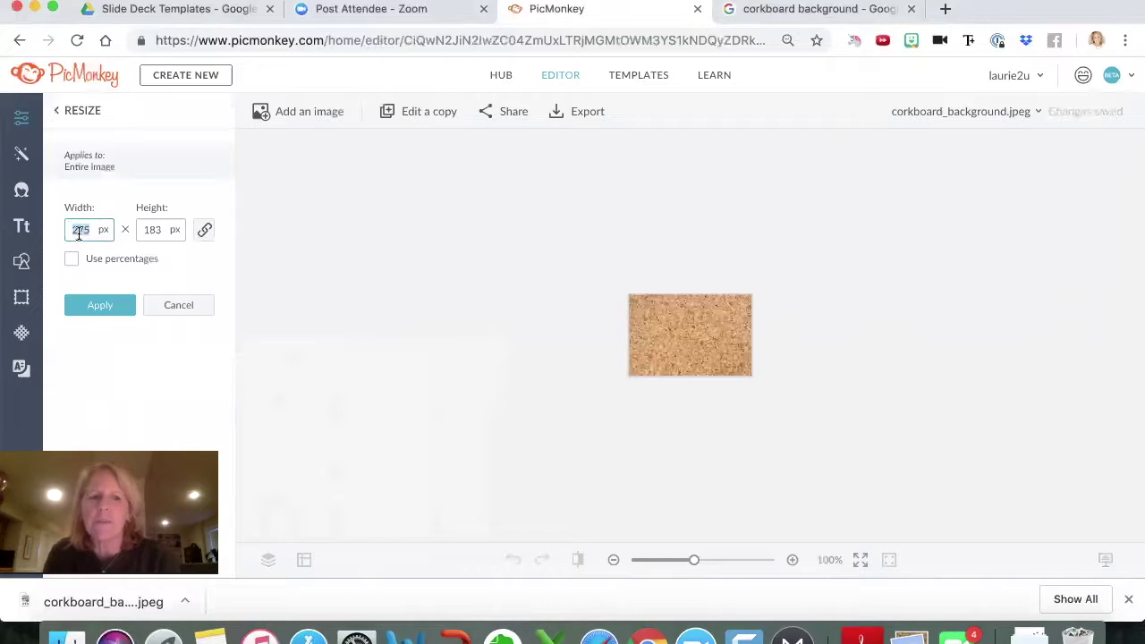
left_click(69, 228)
type("1")
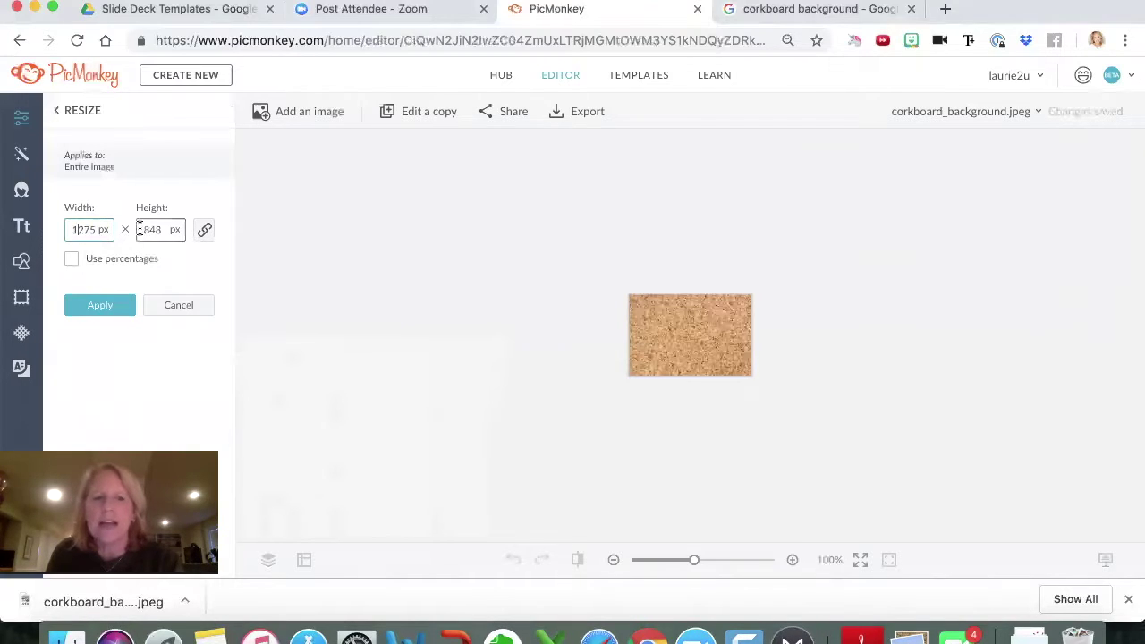
left_click(145, 230)
type("1")
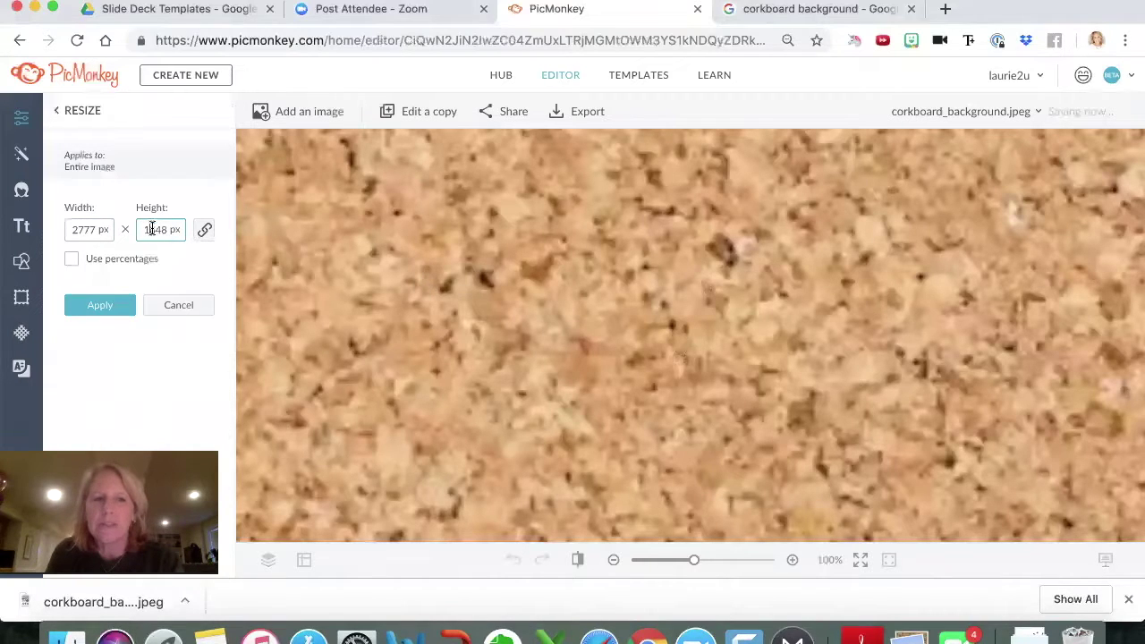
key("BackSpace")
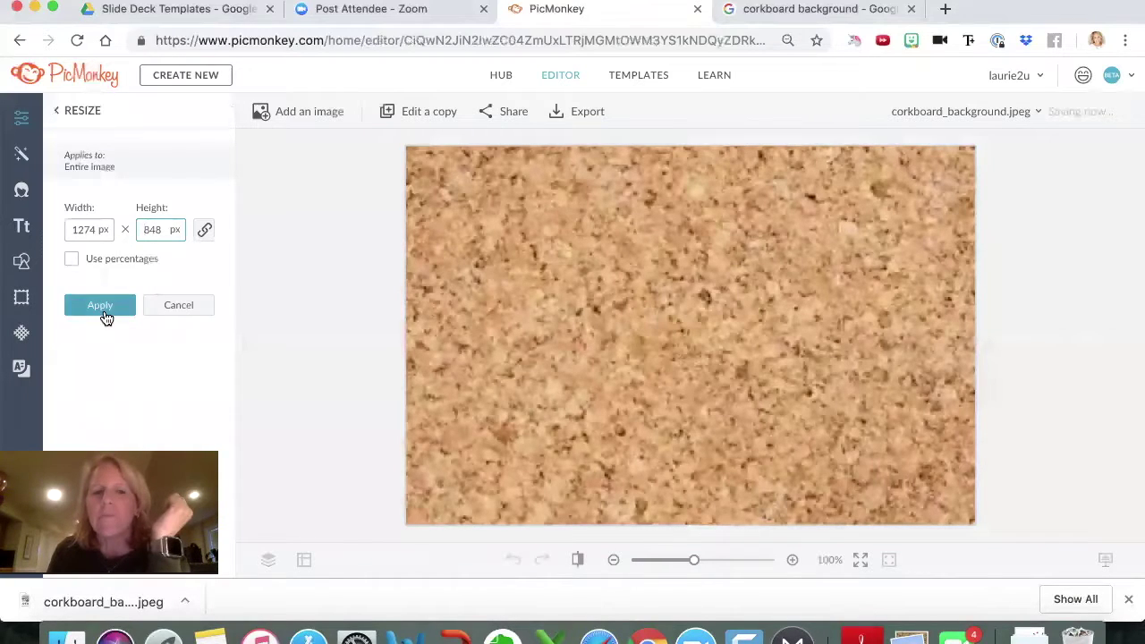
left_click(178, 306)
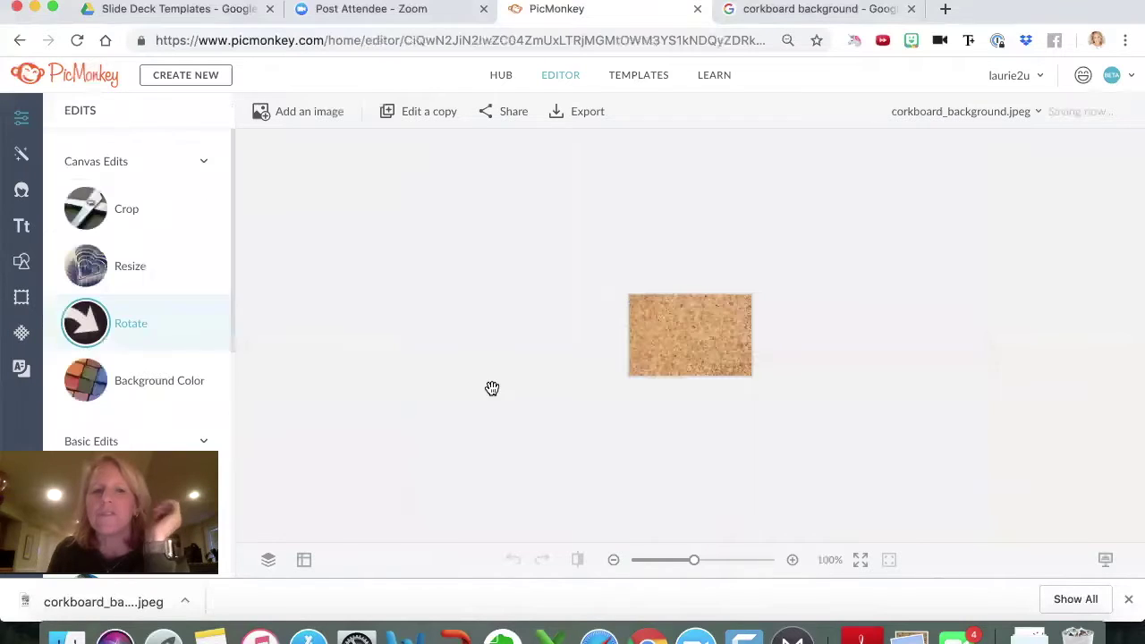
Step: Start a new image from the 11 x 8.5 in blank canvas preset
left_click(185, 73)
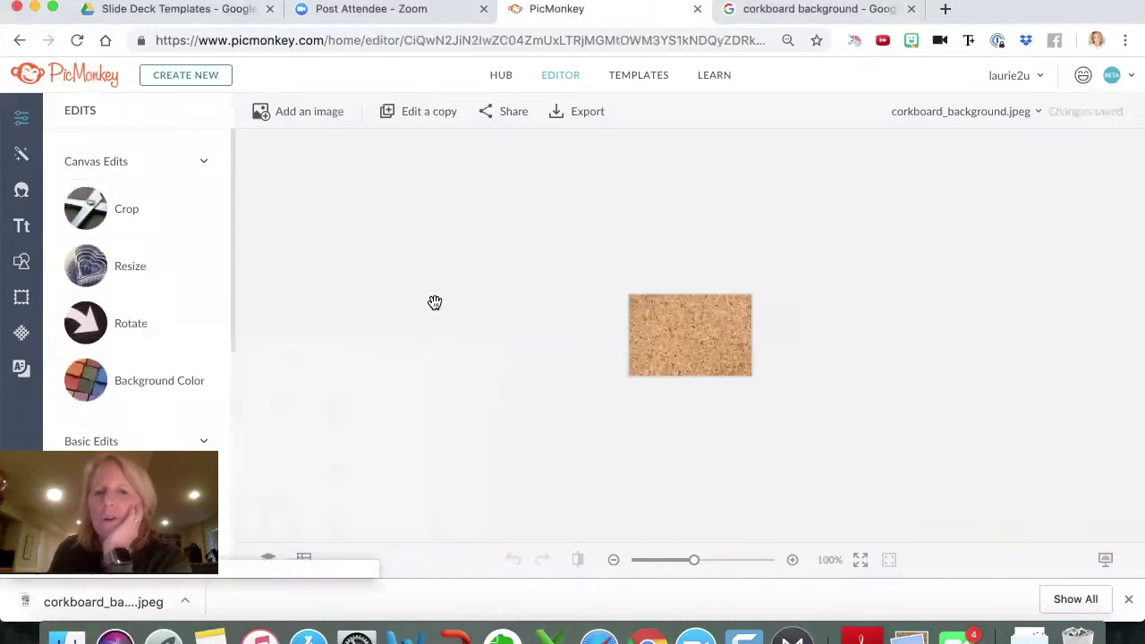
left_click(477, 249)
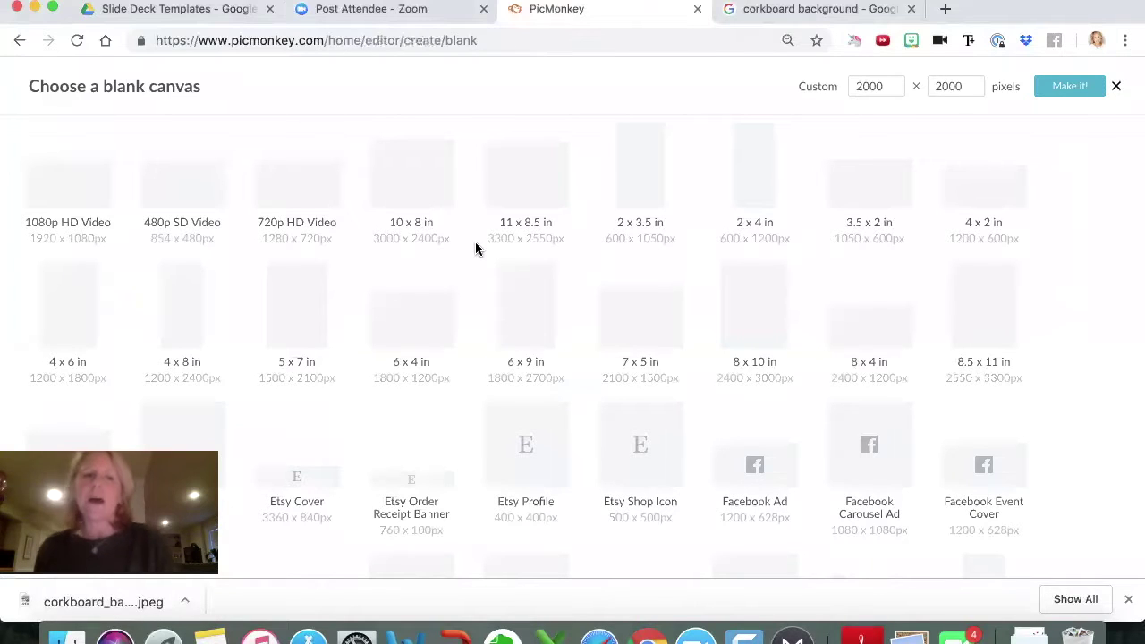
scroll(441, 283, "down", 4)
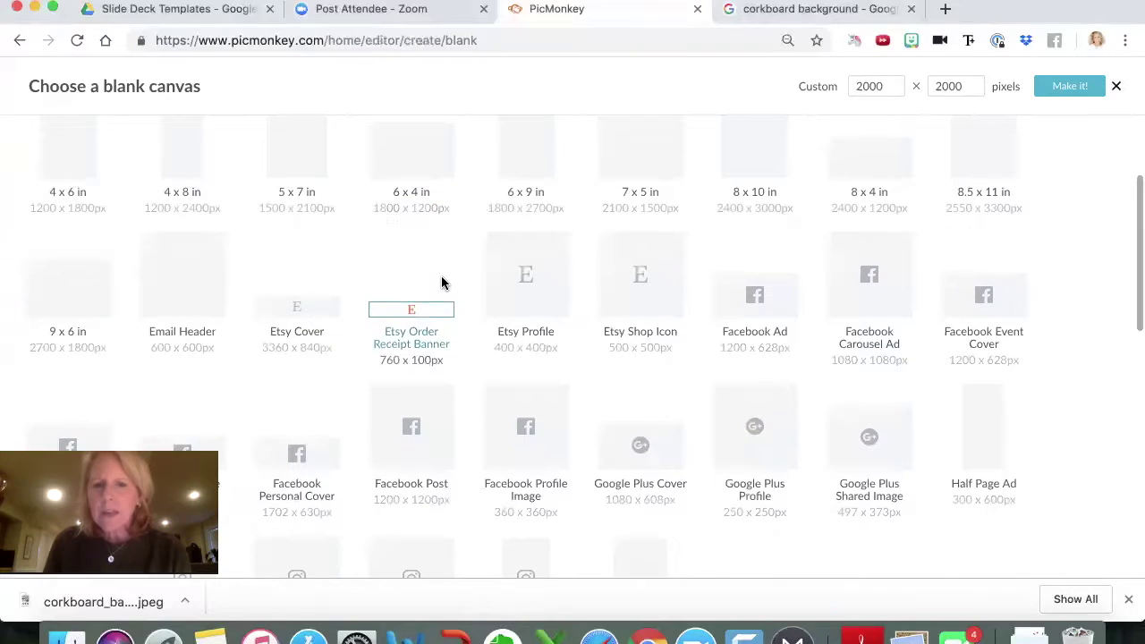
scroll(441, 283, "down", 1)
scroll(441, 282, "up", 3)
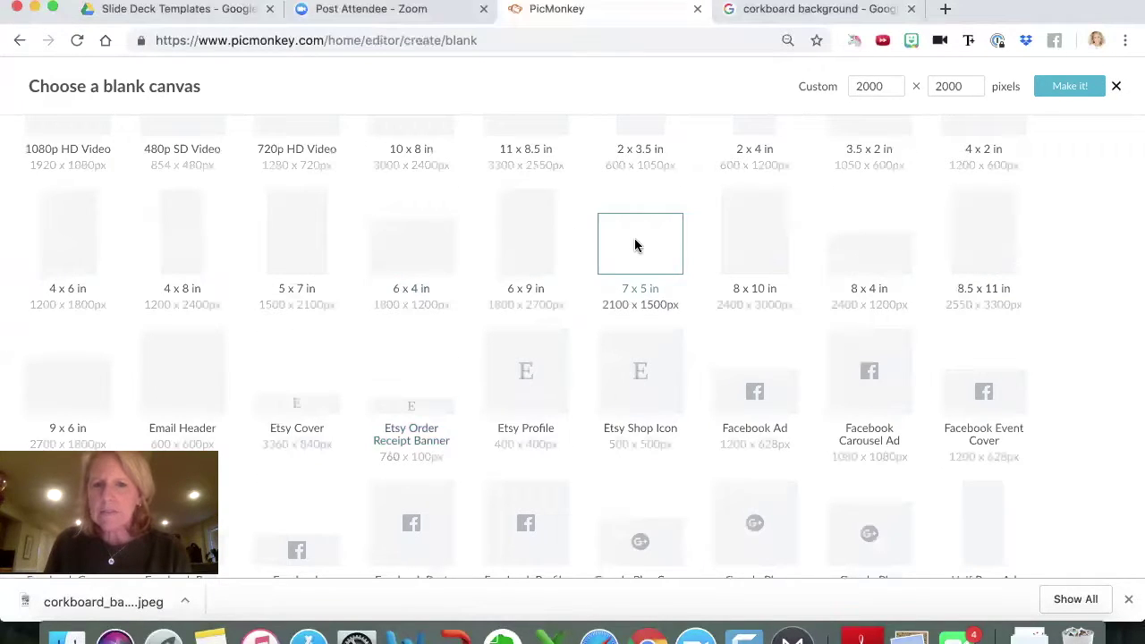
scroll(770, 236, "down", 2)
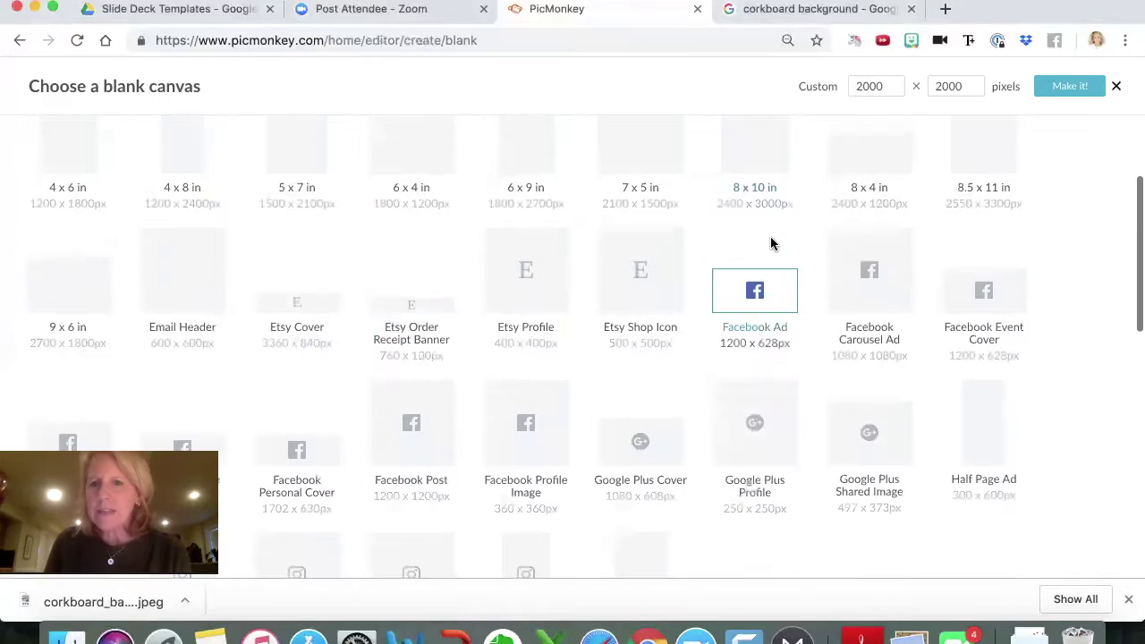
scroll(770, 237, "up", 4)
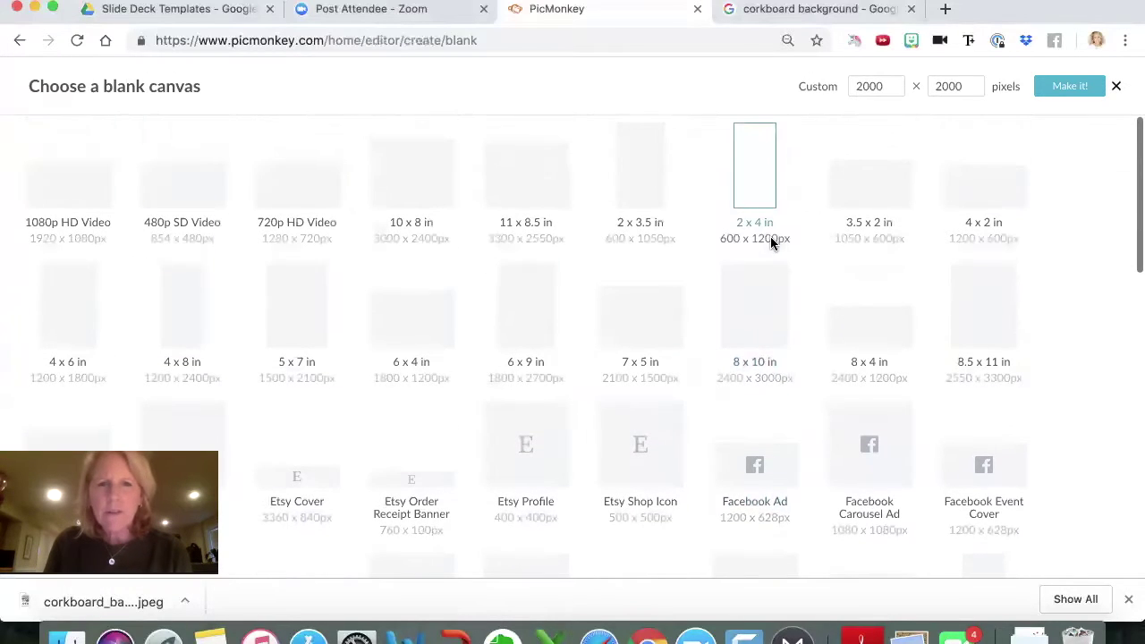
left_click(530, 190)
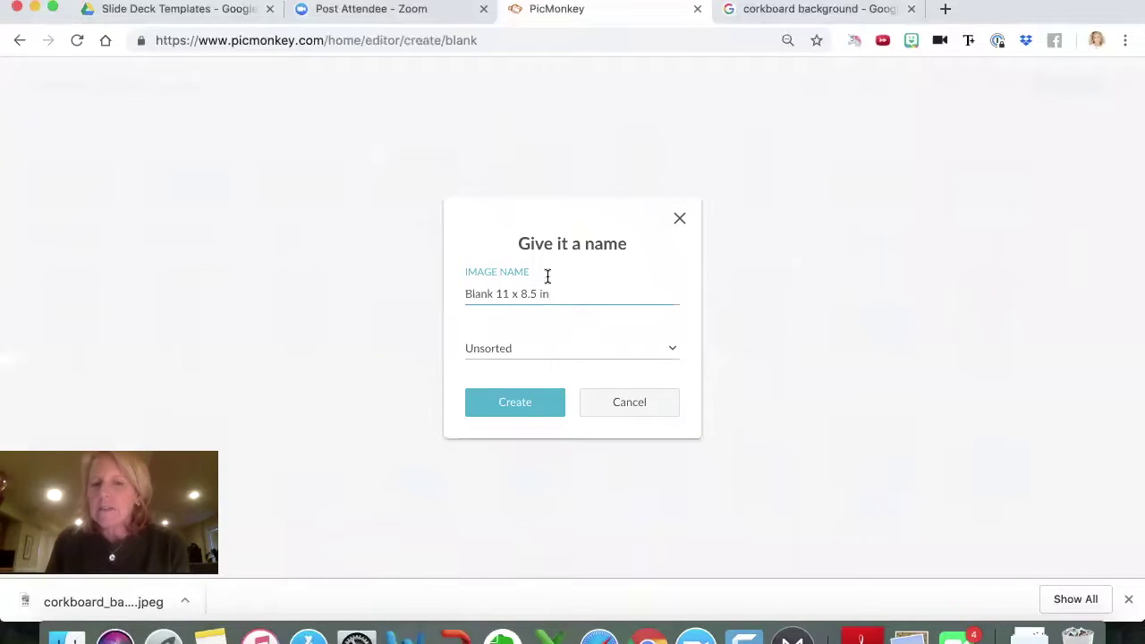
Step: Name the new image 2019 Vision Board and create it in Unsorted
left_click_drag(551, 295, 401, 295)
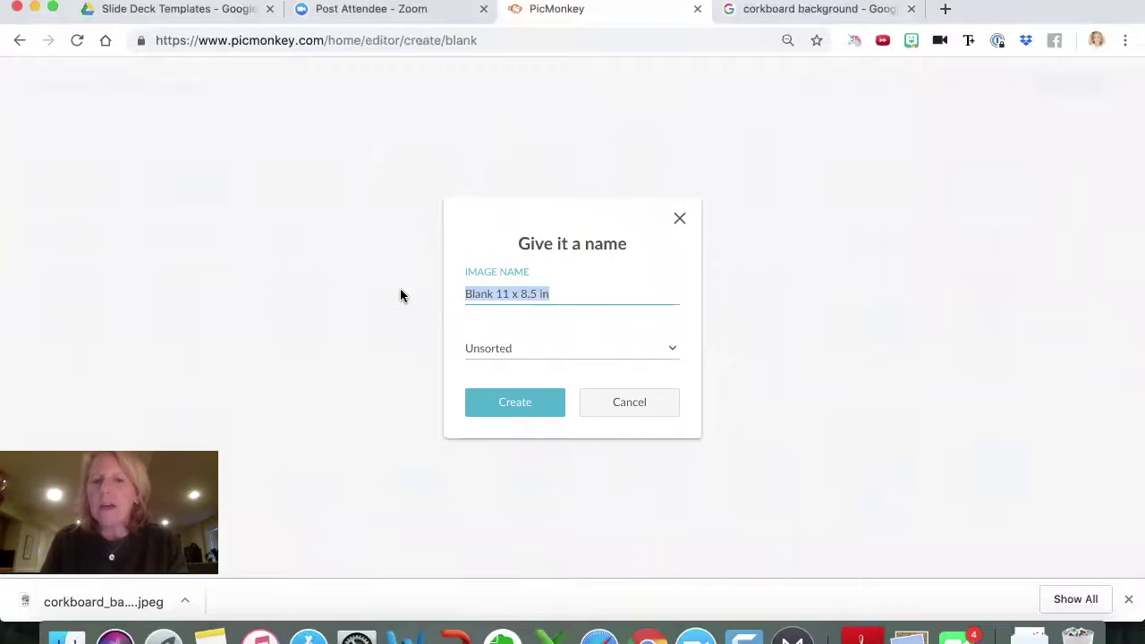
type("2019 Vision Board")
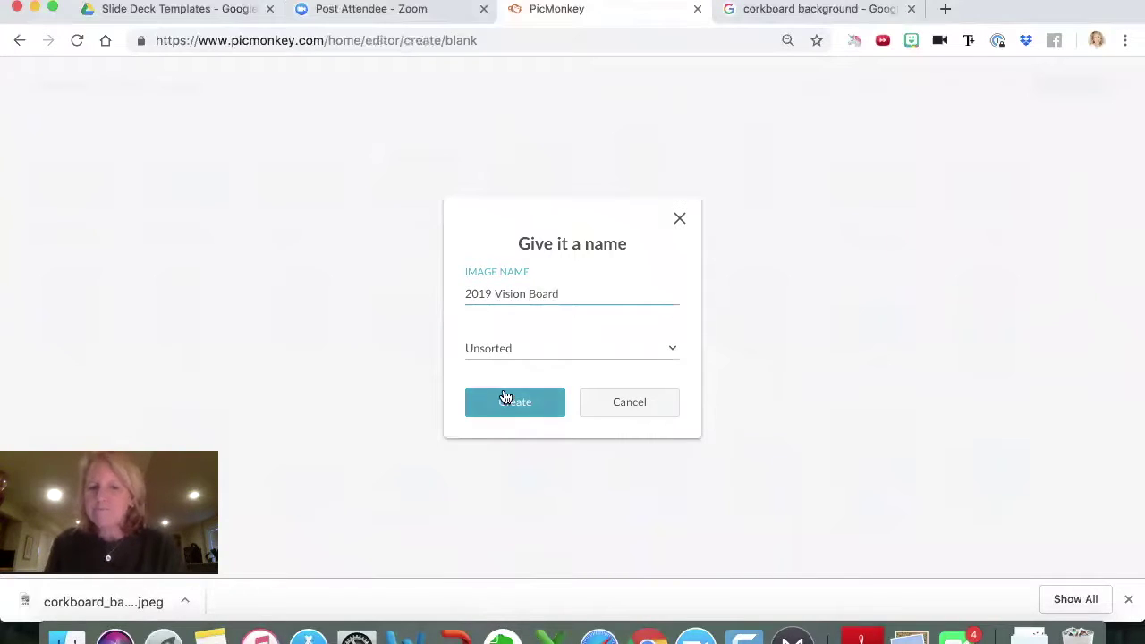
left_click(506, 397)
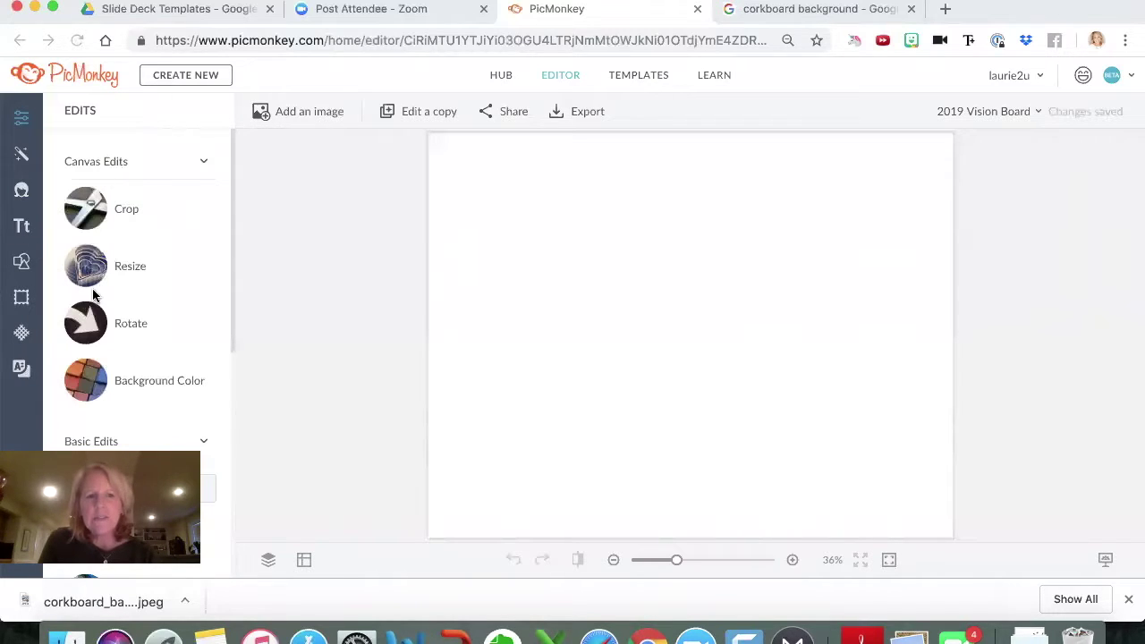
left_click(96, 382)
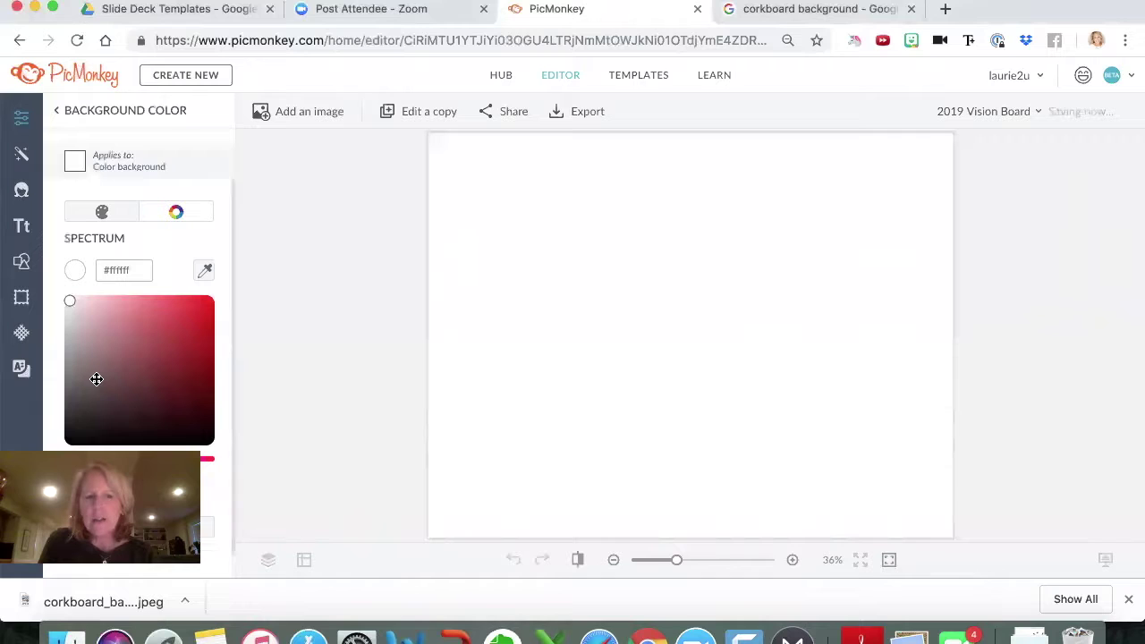
left_click(106, 314)
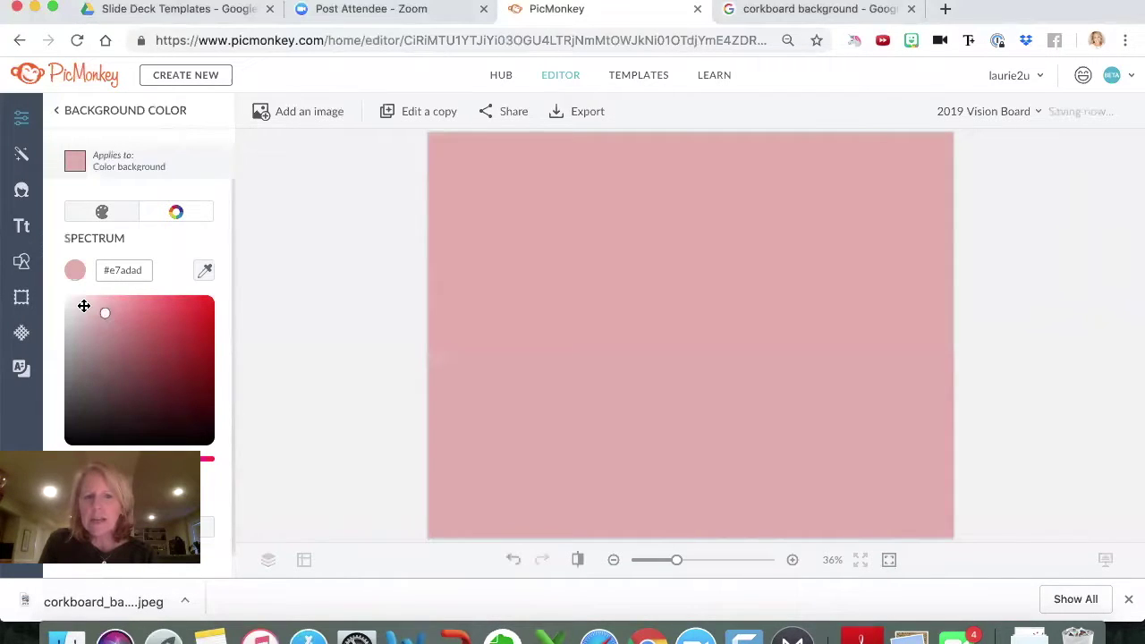
left_click(76, 306)
left_click(181, 322)
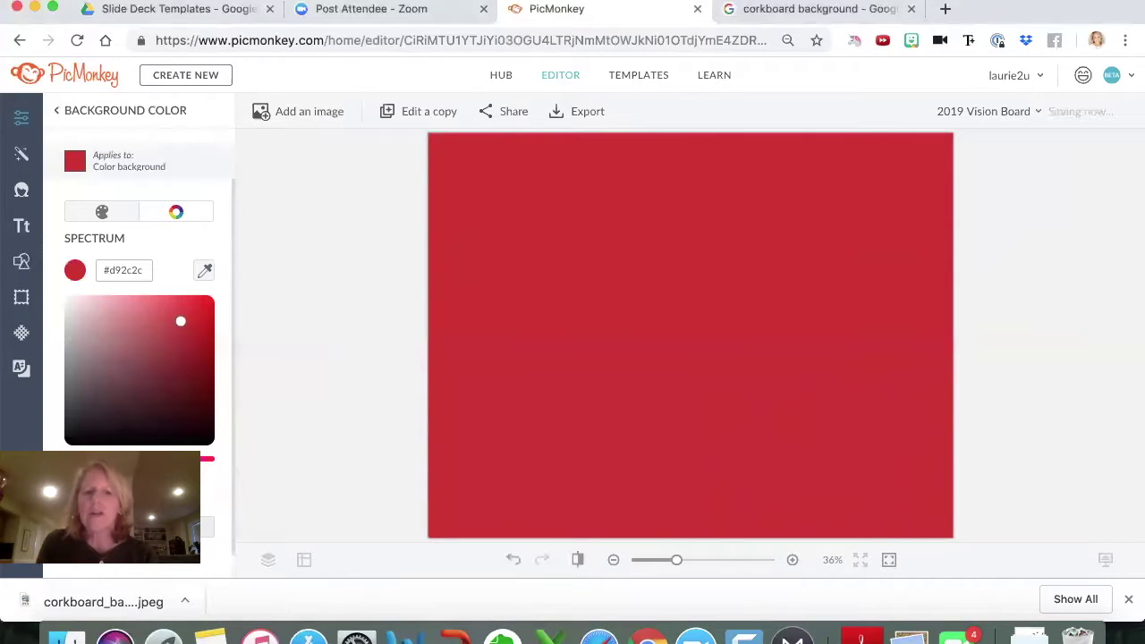
left_click(102, 527)
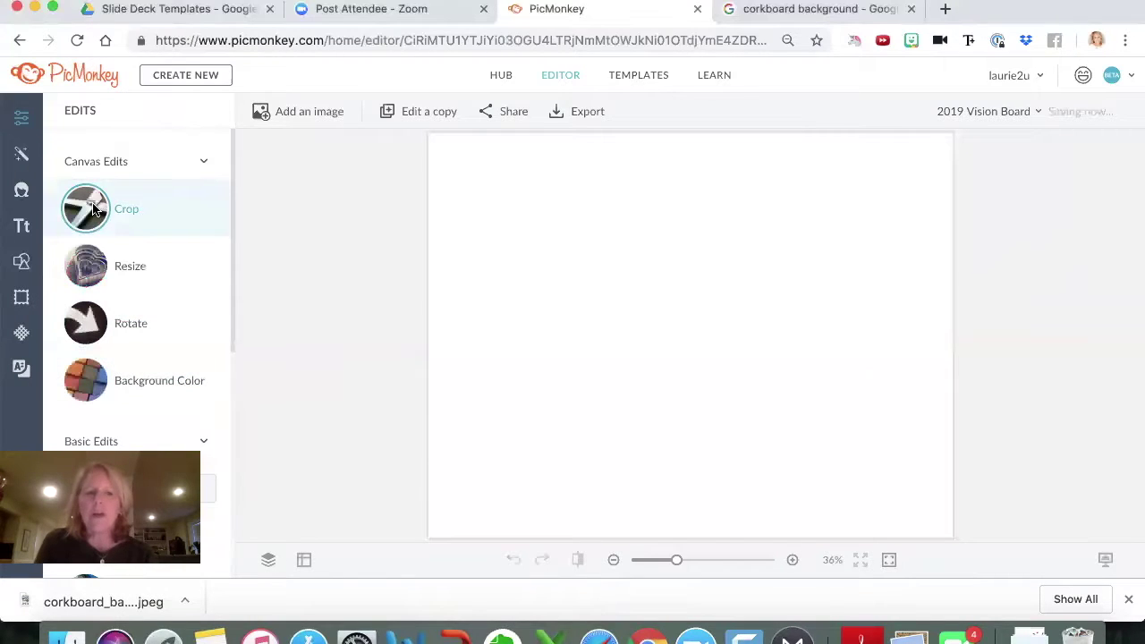
Step: Examine the fonts available for text, including the uploaded fonts and the Sans Serif group
left_click(20, 232)
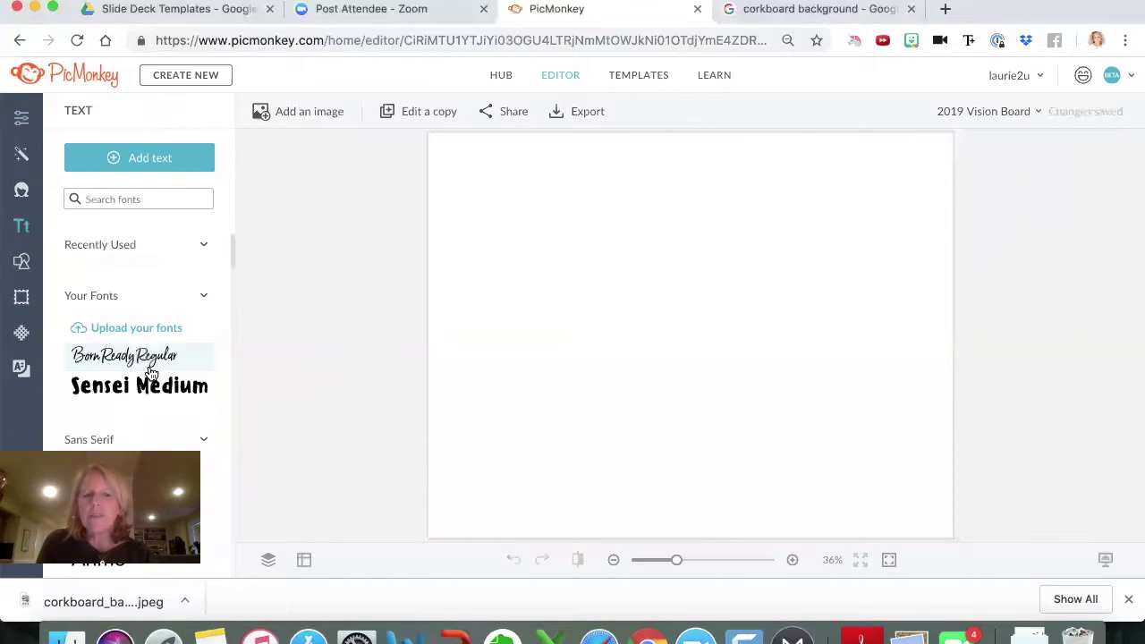
scroll(150, 369, "down", 2)
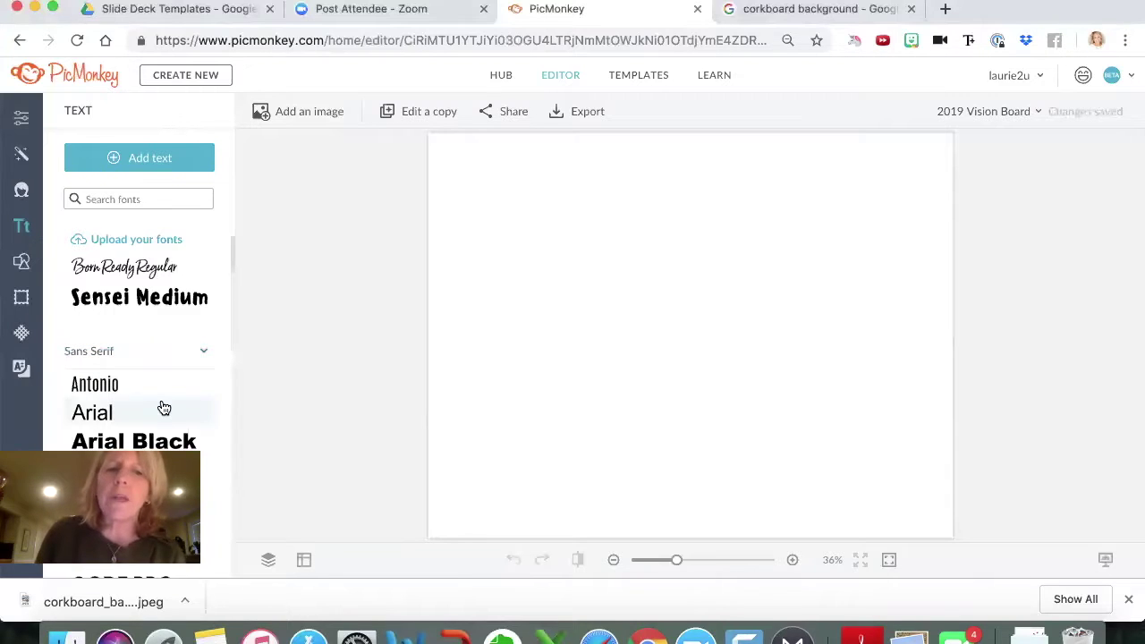
scroll(161, 407, "up", 2)
scroll(163, 408, "down", 4)
scroll(164, 410, "down", 5)
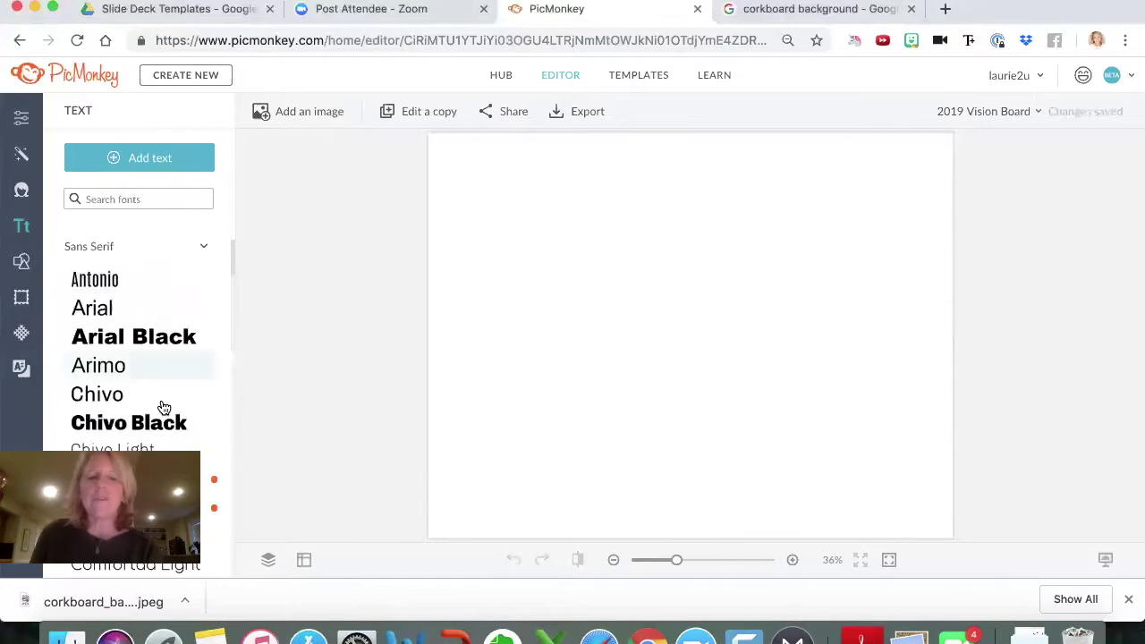
scroll(165, 412, "down", 3)
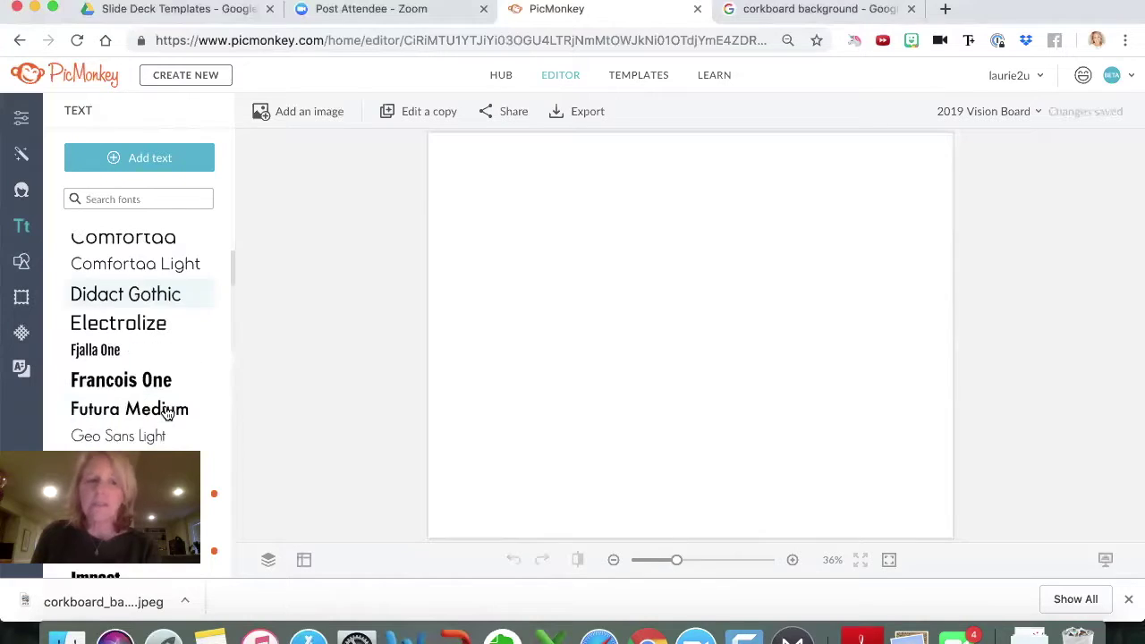
scroll(167, 412, "up", 5)
scroll(167, 413, "down", 5)
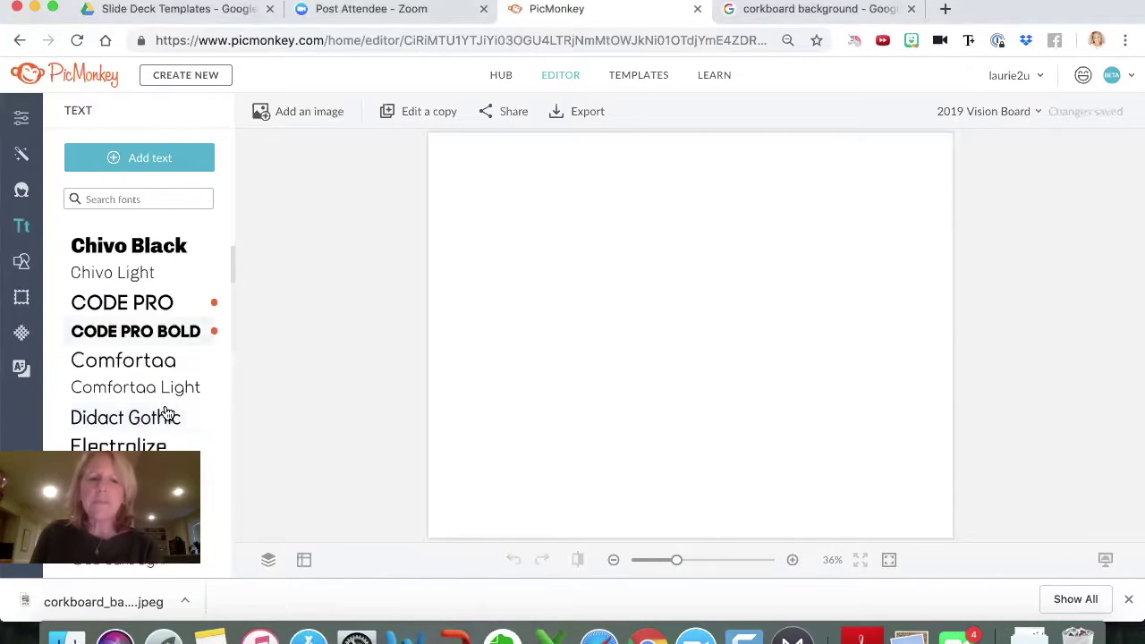
scroll(168, 412, "up", 3)
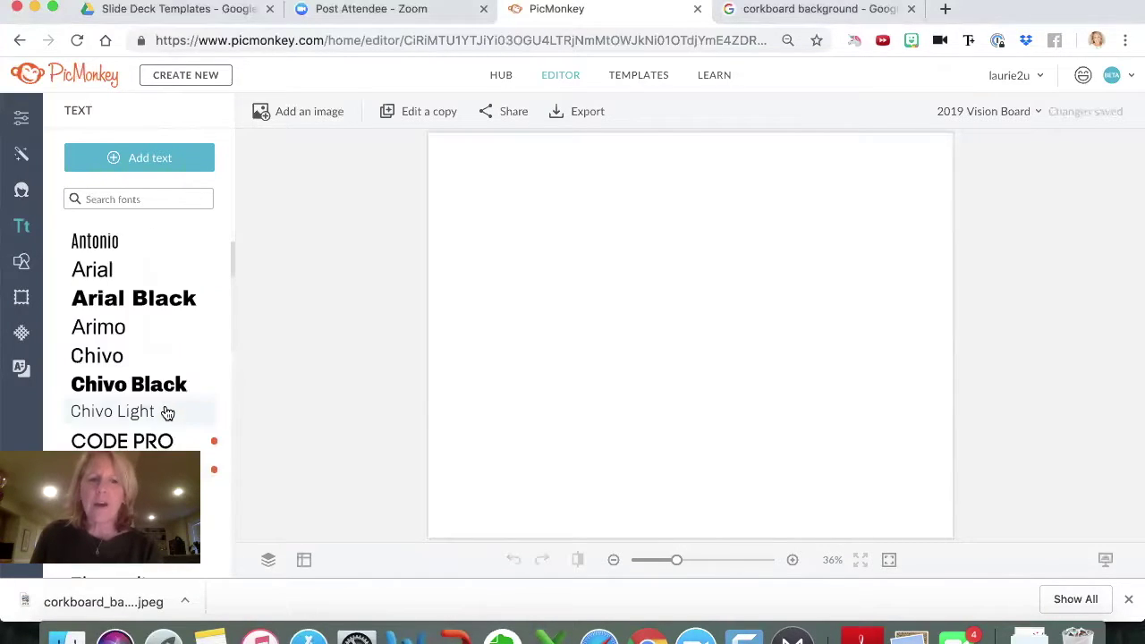
scroll(167, 411, "up", 4)
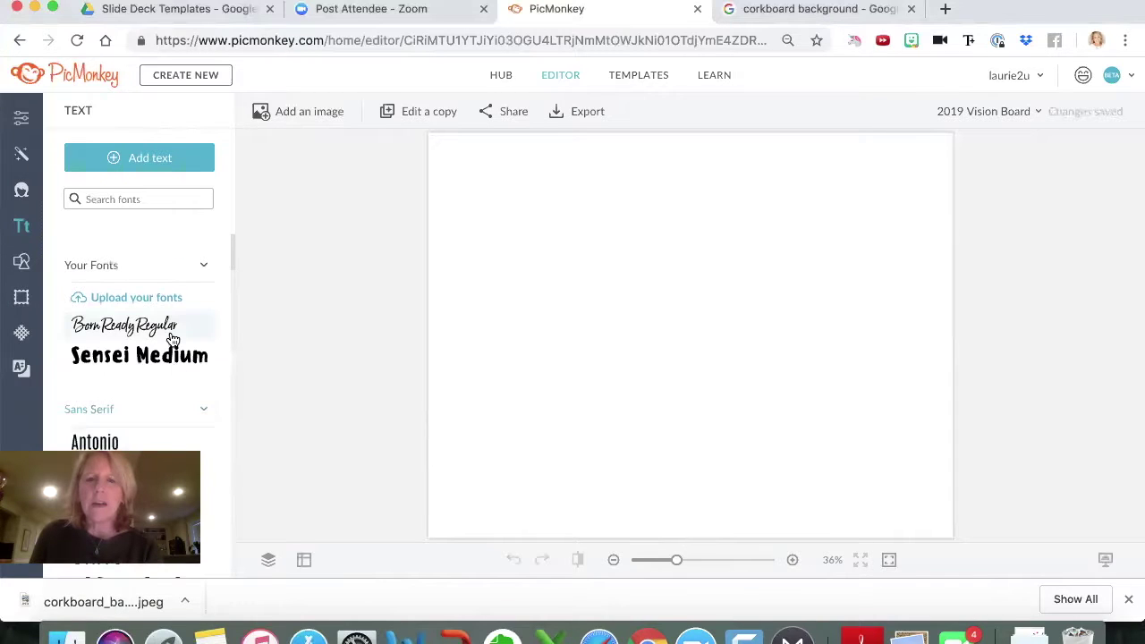
scroll(166, 443, "down", 1)
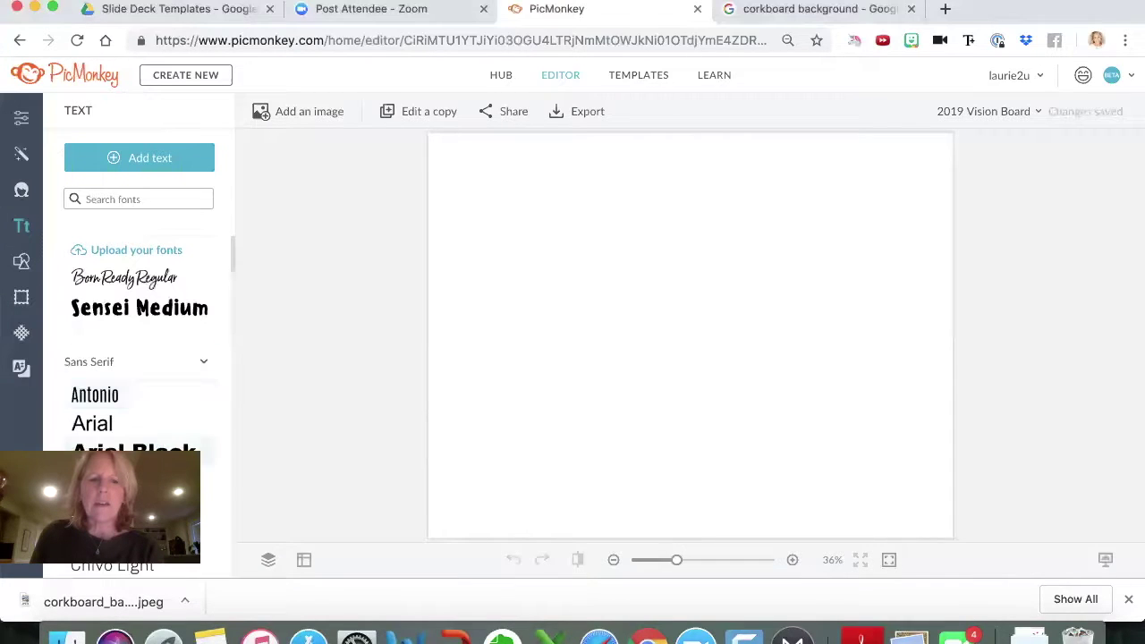
Step: Add a text layer to the canvas reading "2019 Vision Board"
left_click(167, 158)
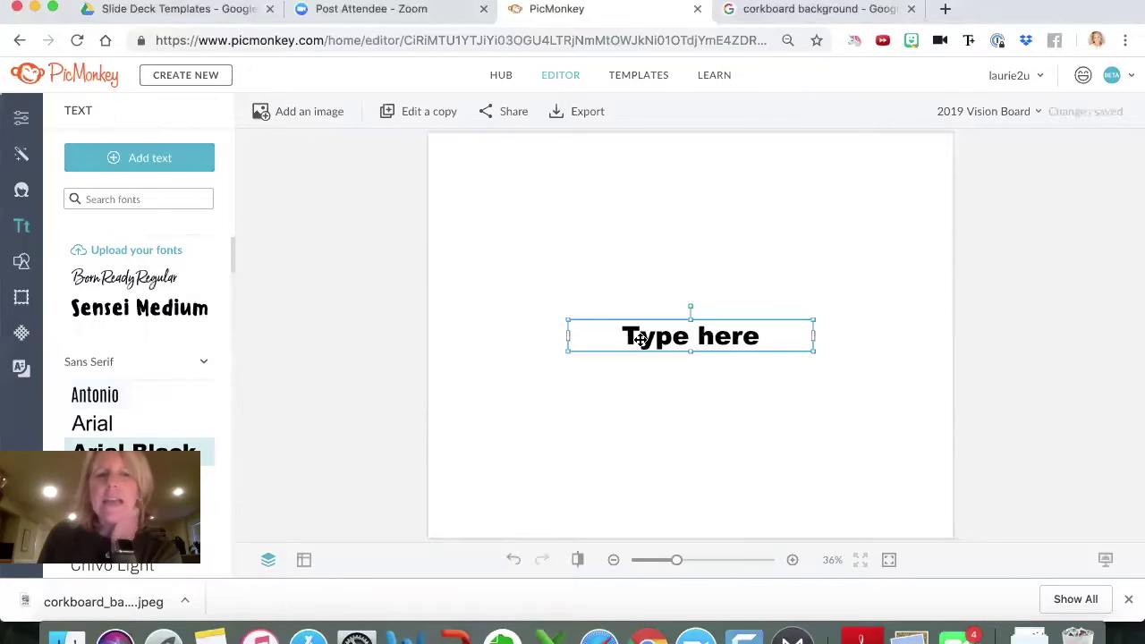
left_click(742, 348)
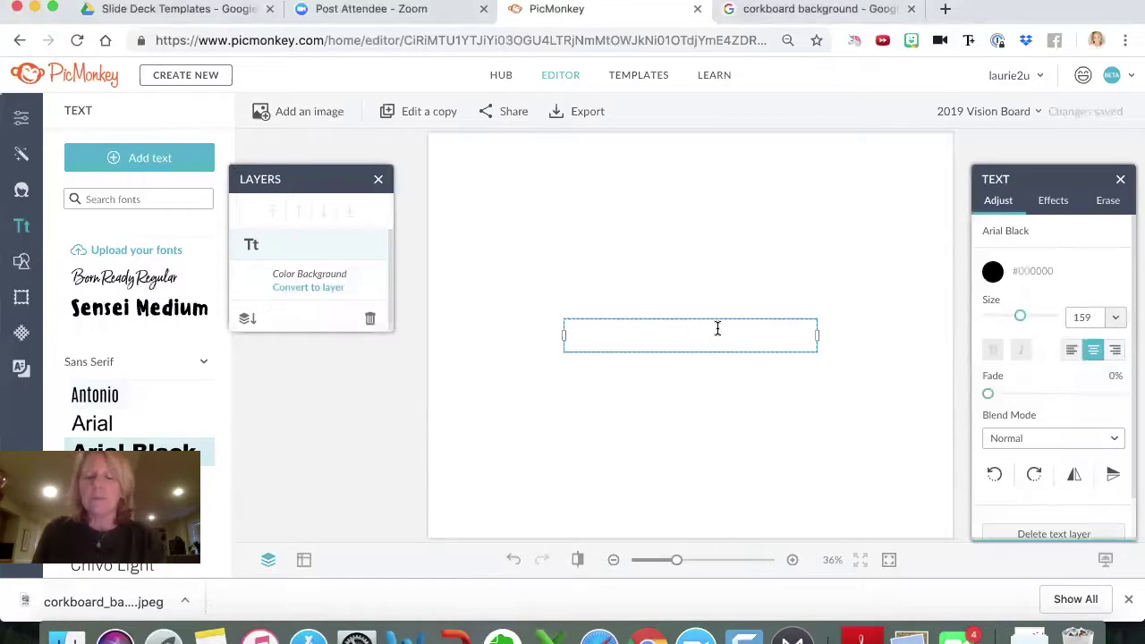
type("2019 ")
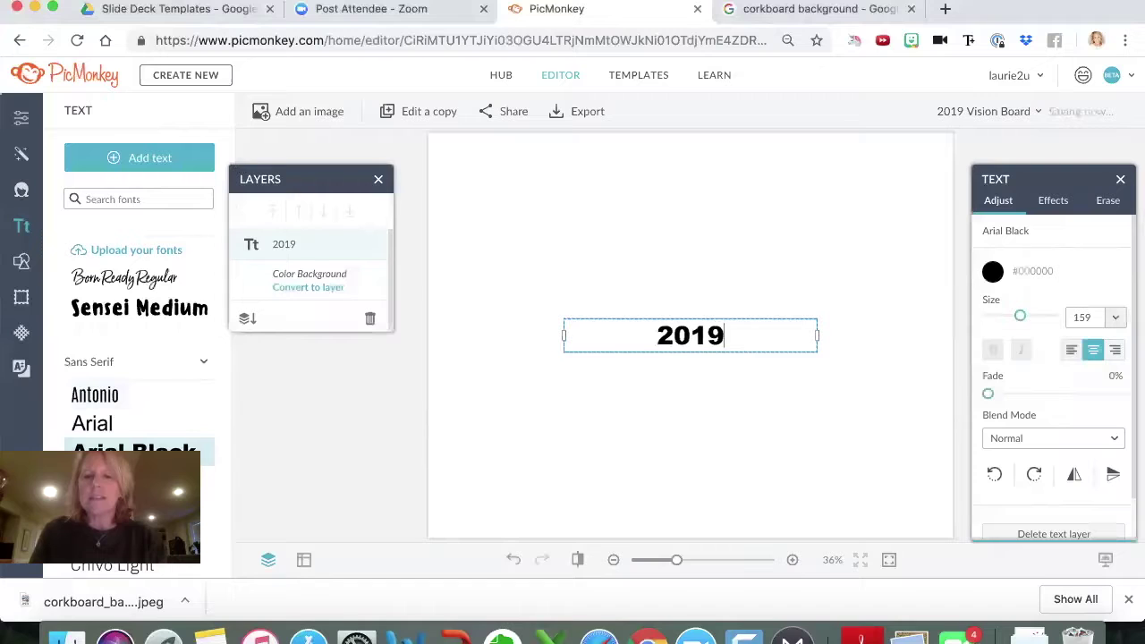
type("Vision ")
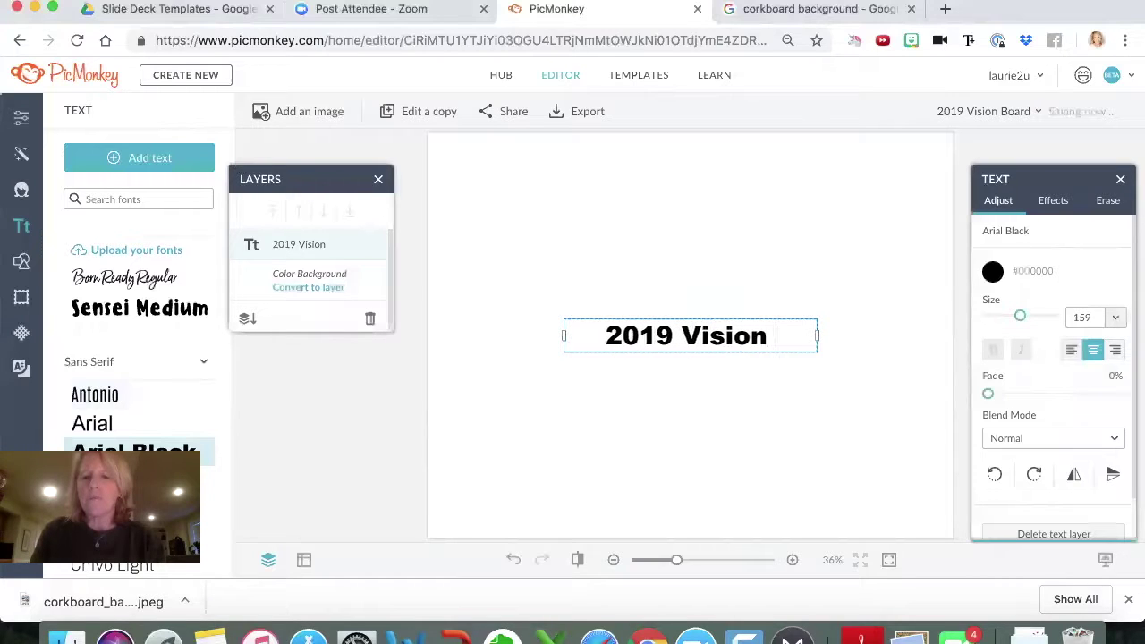
type("Board")
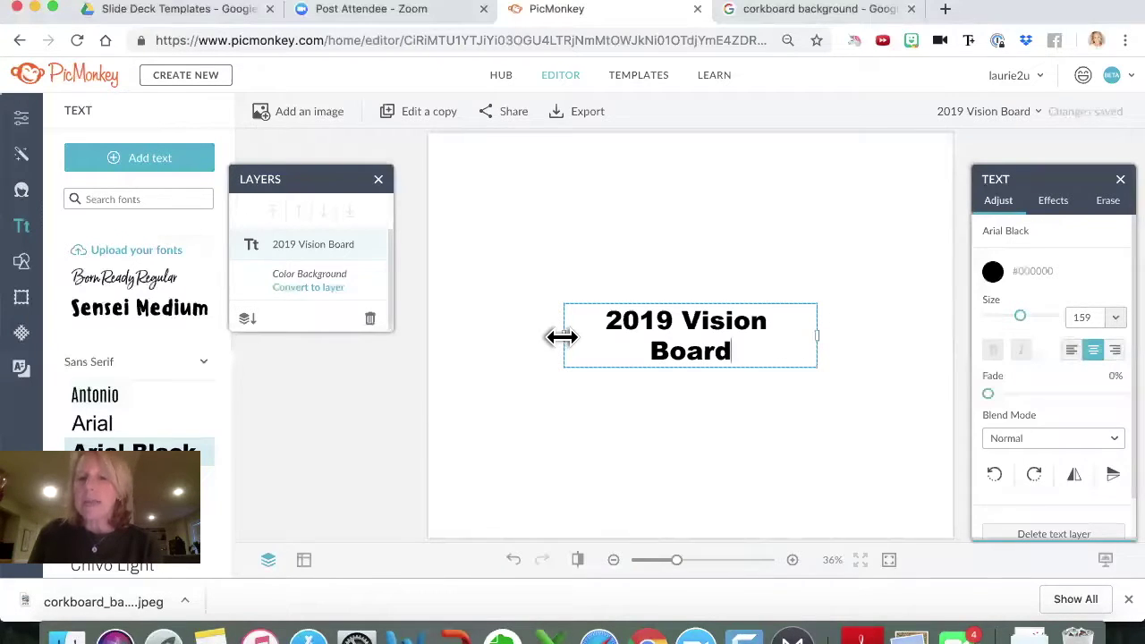
Step: Widen the title's text box on both sides so it fits one line, and move it near the canvas's upper edge
left_click_drag(562, 336, 483, 335)
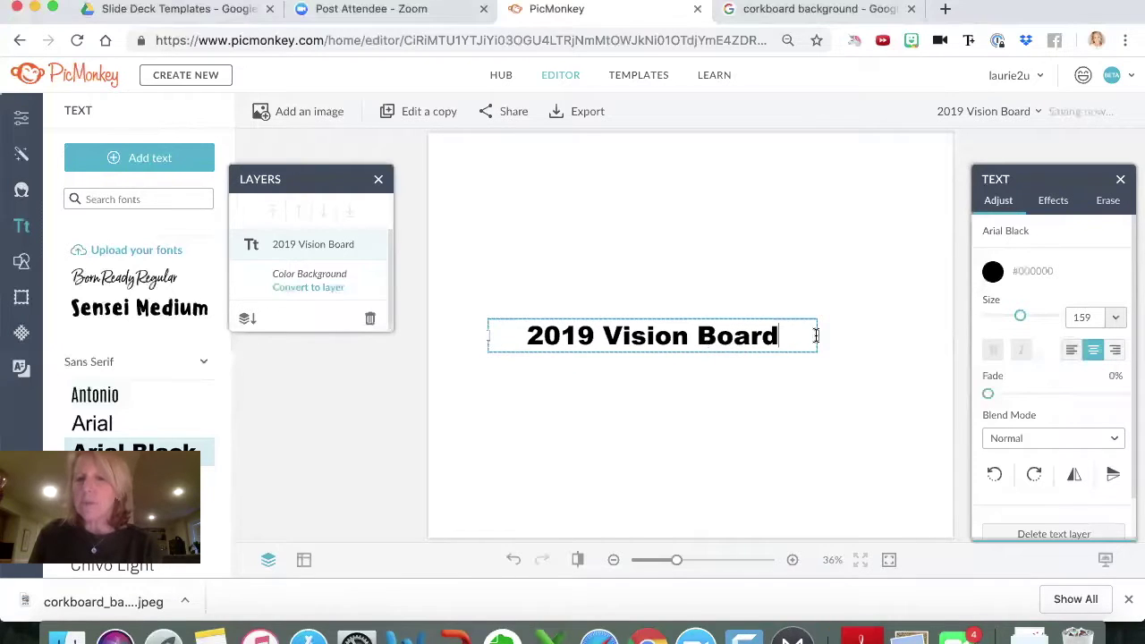
left_click(883, 335)
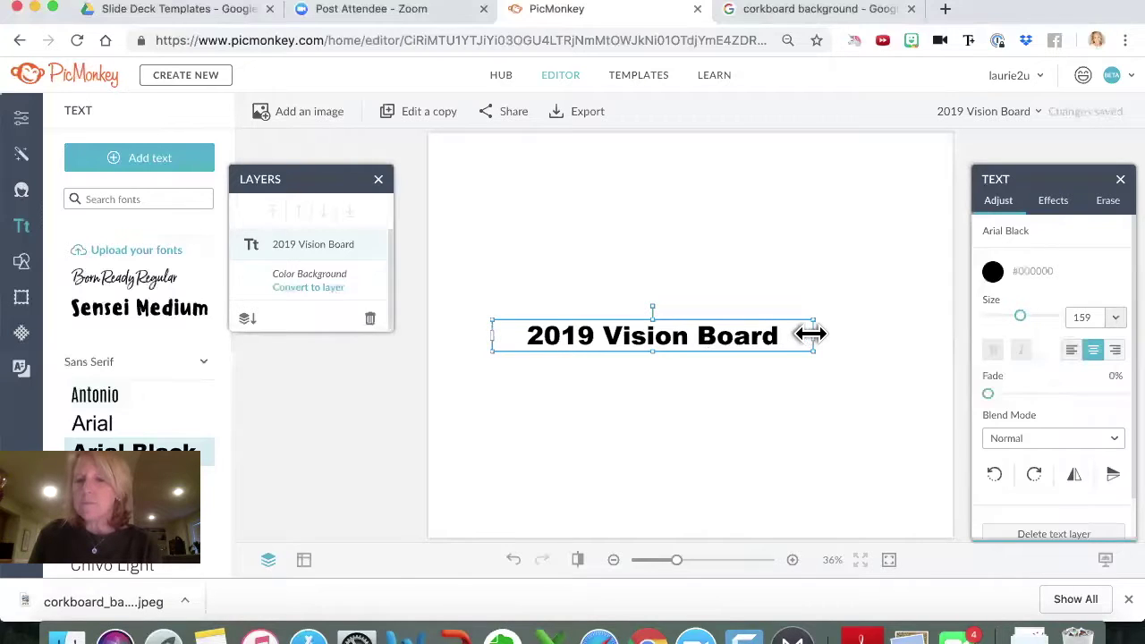
left_click_drag(859, 333, 883, 330)
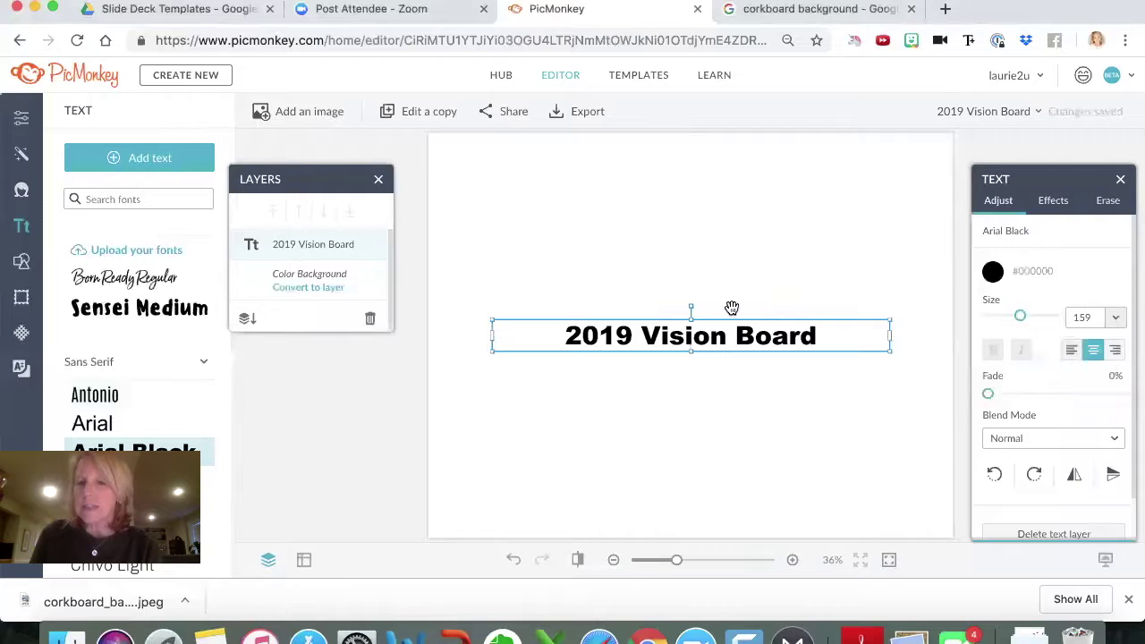
left_click_drag(739, 335, 734, 187)
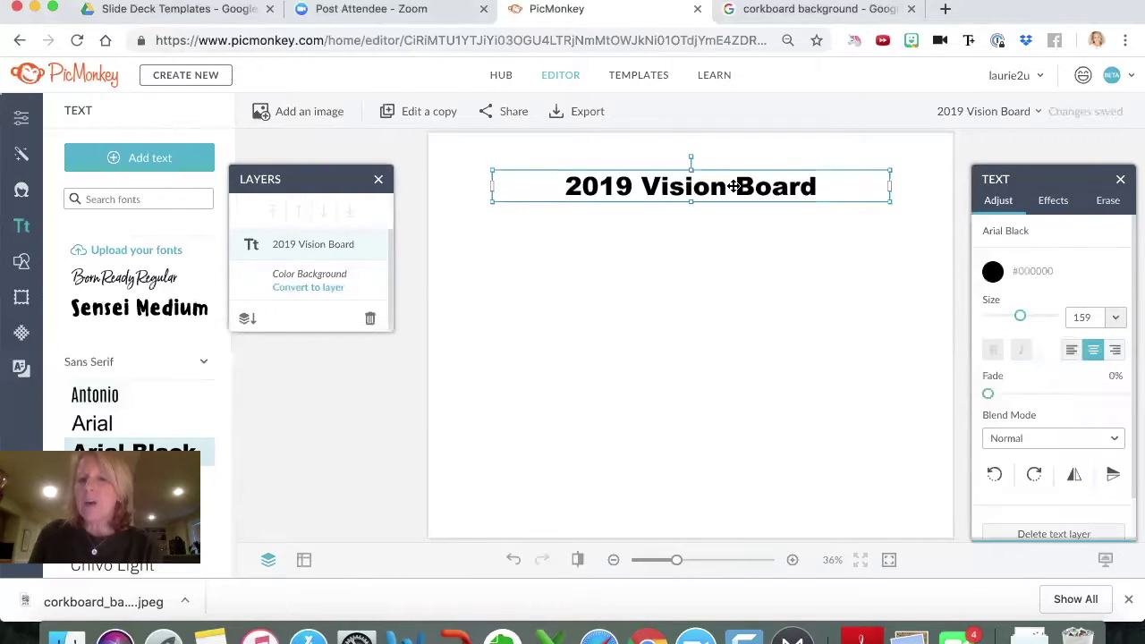
Step: Select the whole title text and try left alignment, ending with right alignment
double_click(831, 189)
left_click(830, 190)
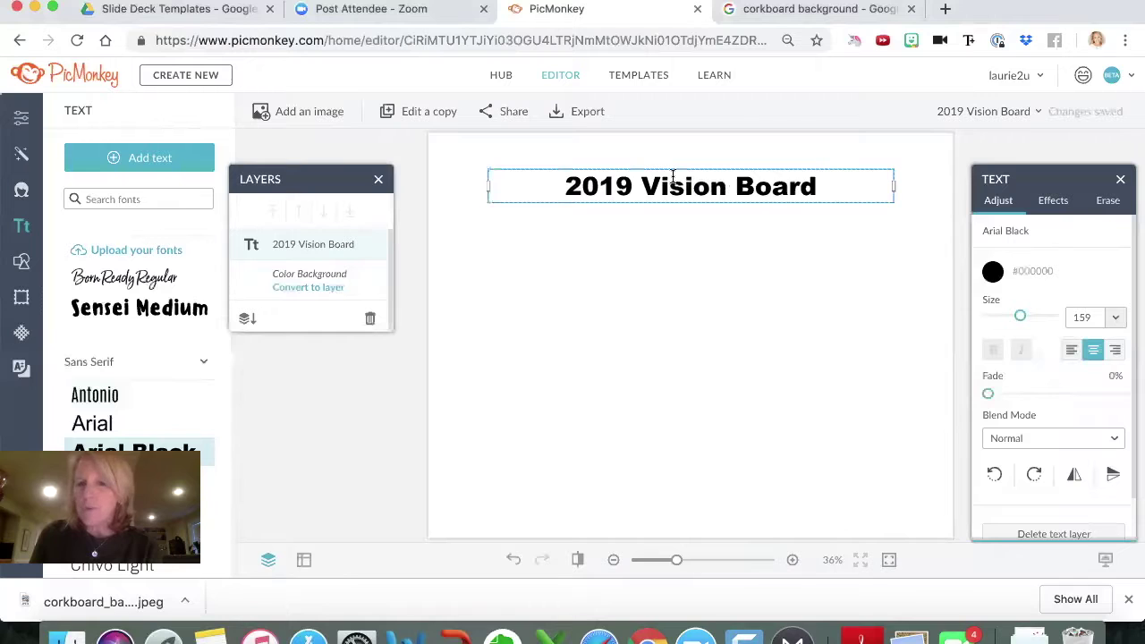
left_click_drag(624, 179, 553, 189)
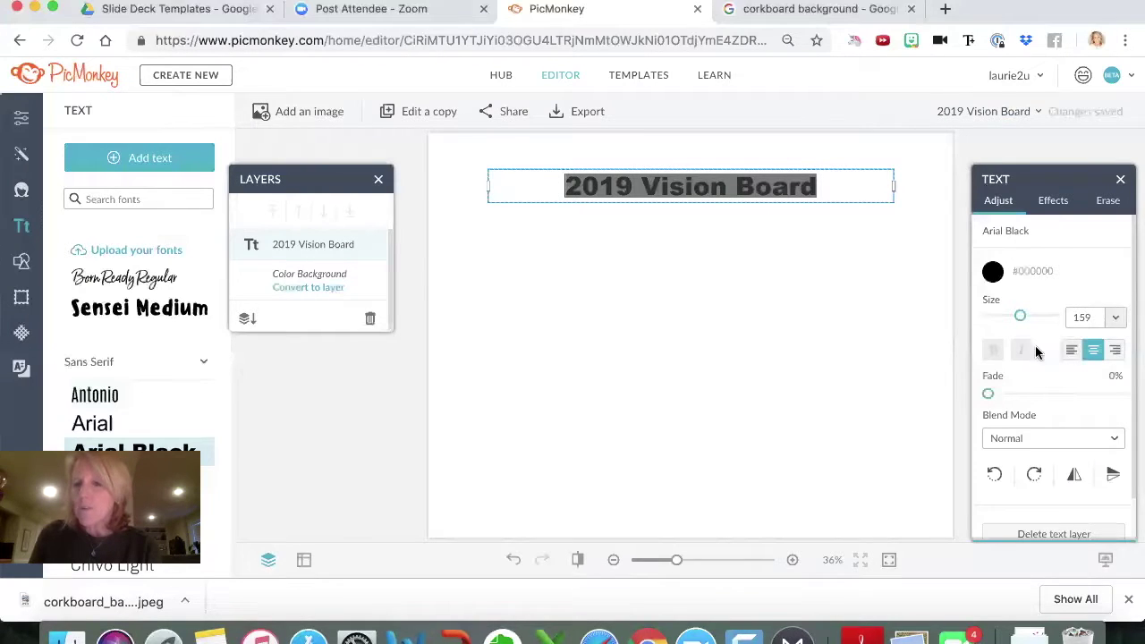
left_click(1071, 351)
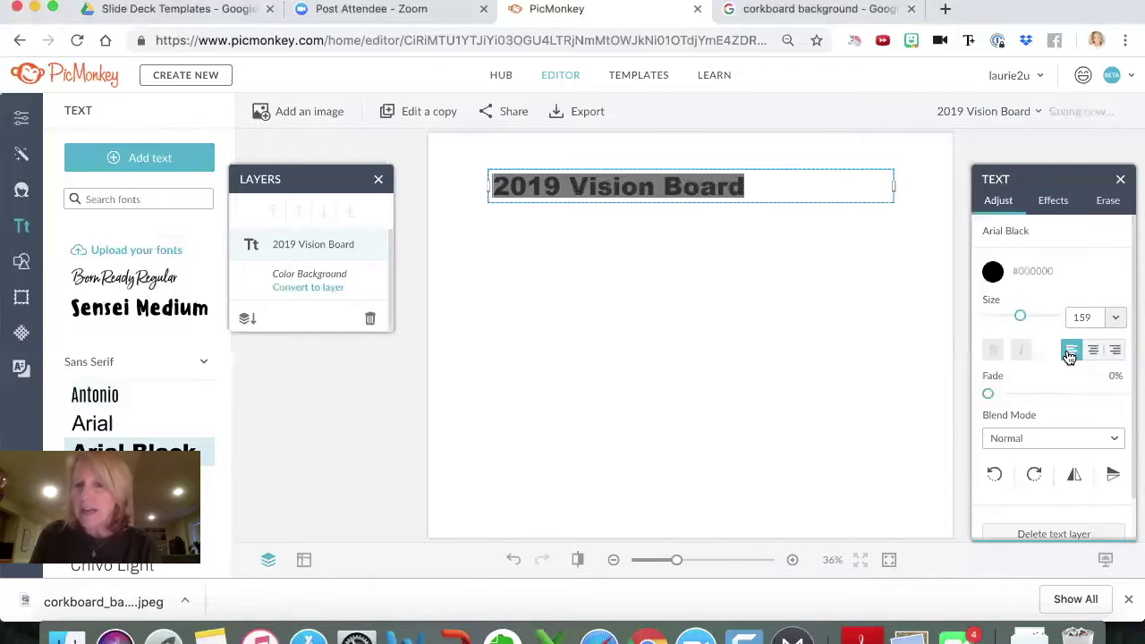
left_click(1115, 351)
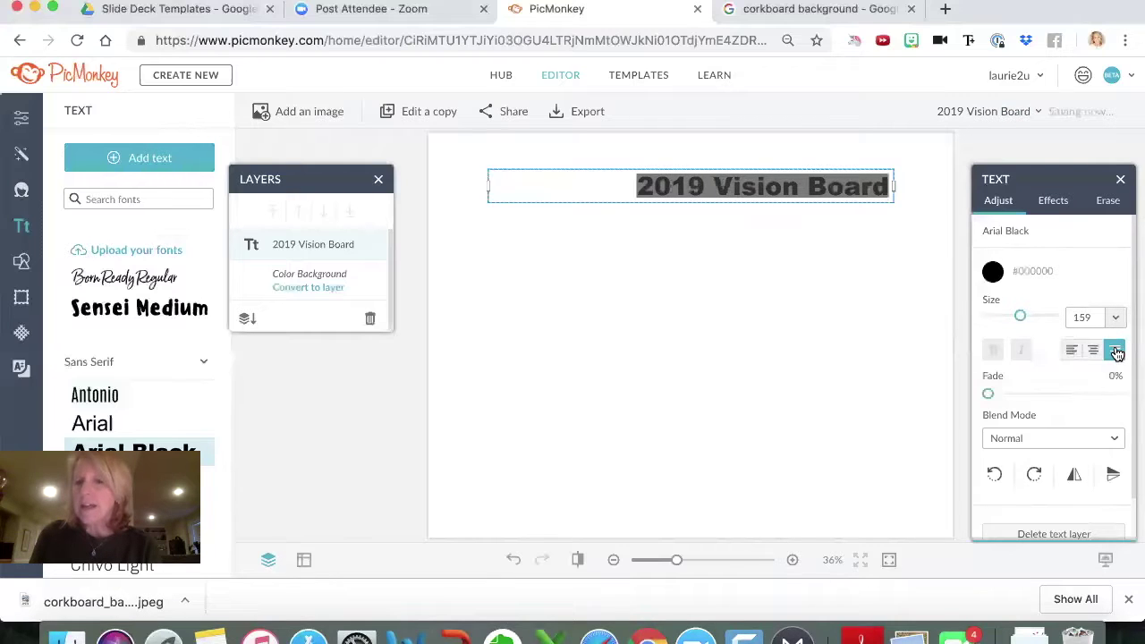
Step: Center-align the "2019 Vision Board" title text within its text box
left_click(1093, 351)
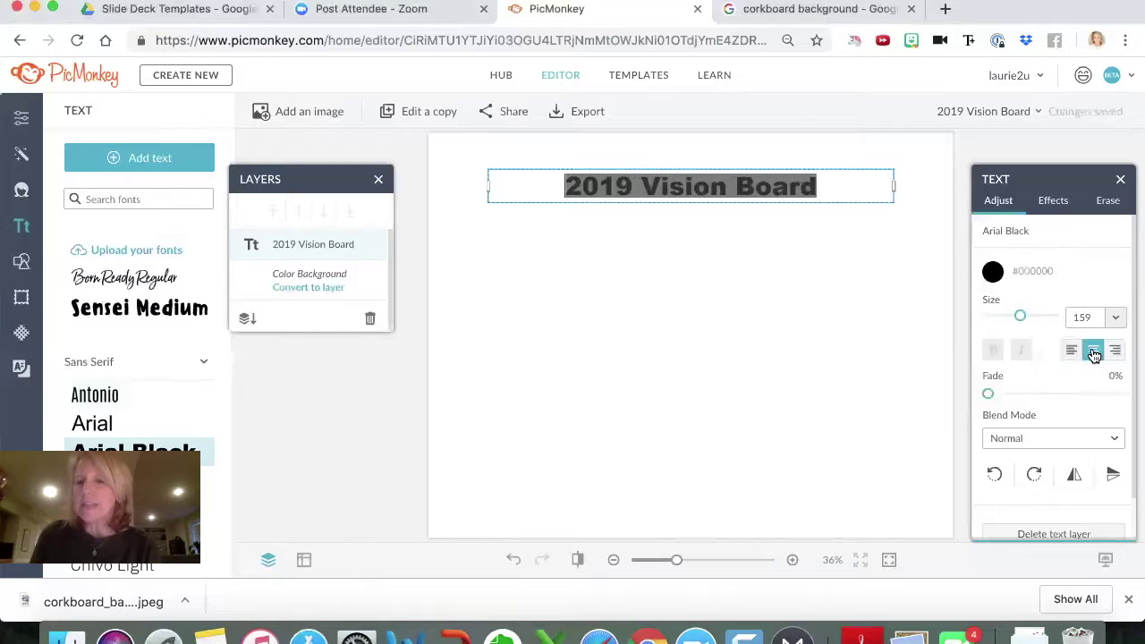
mouse_move(1021, 319)
left_mouse_down()
mouse_move(1032, 320)
mouse_move(1021, 321)
left_mouse_up()
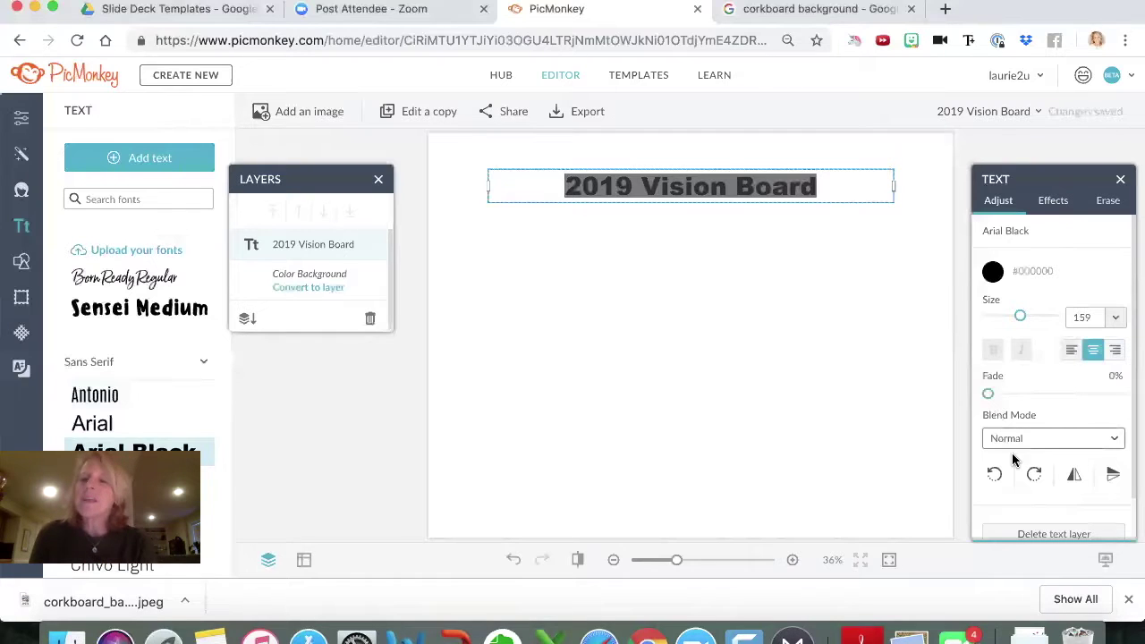
Step: Try the blue #2866CA as the title's text color and return it to black #000000
left_click(991, 272)
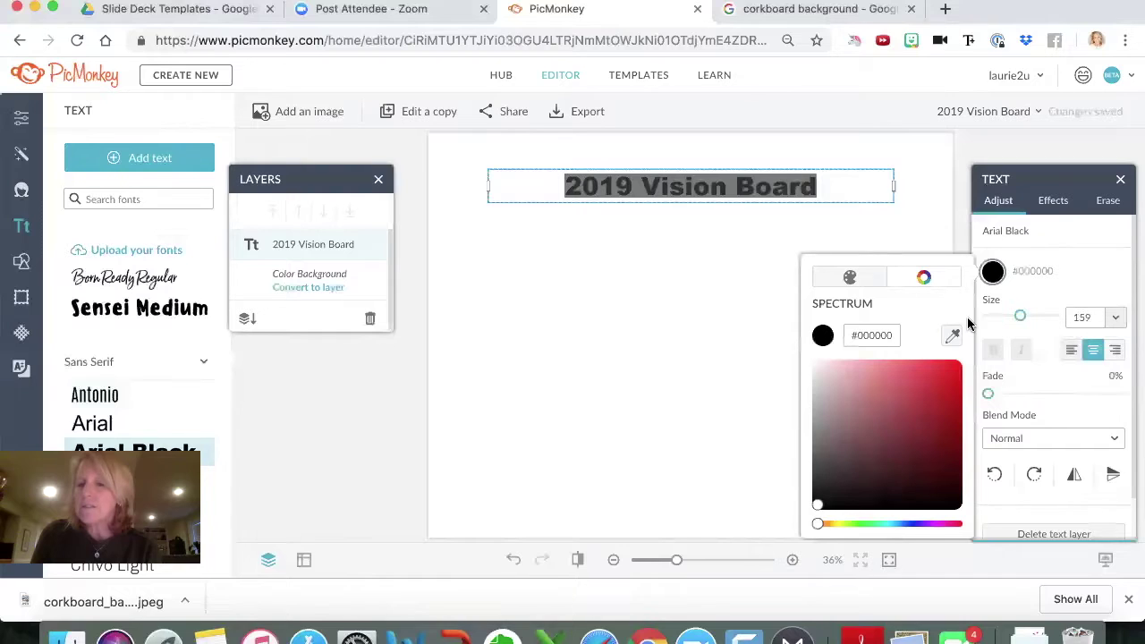
left_click(903, 523)
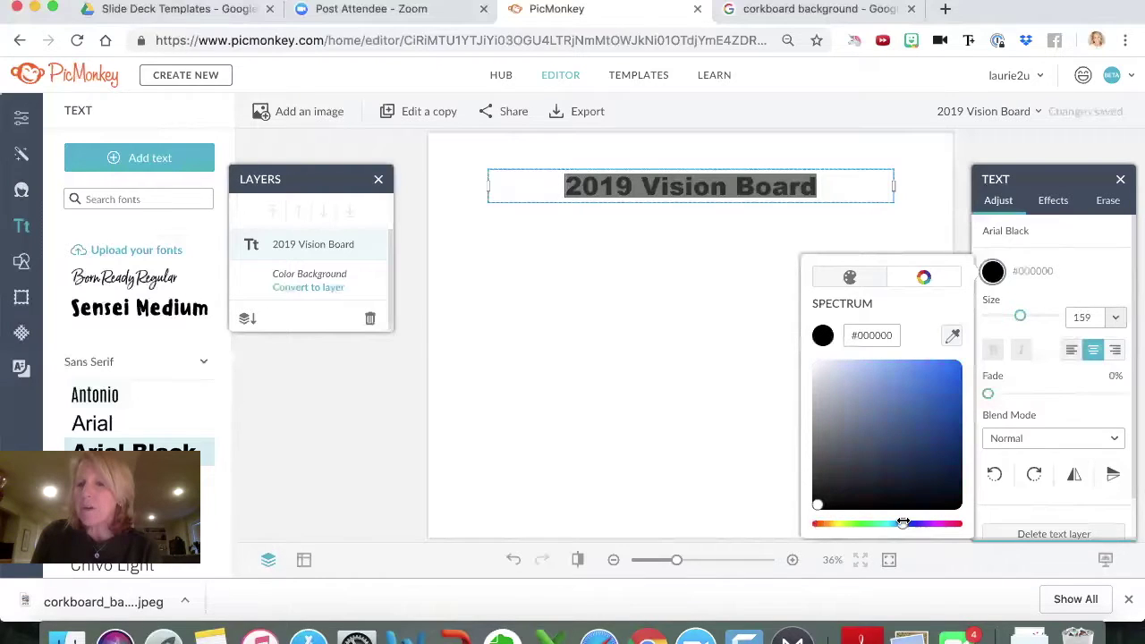
left_click(931, 395)
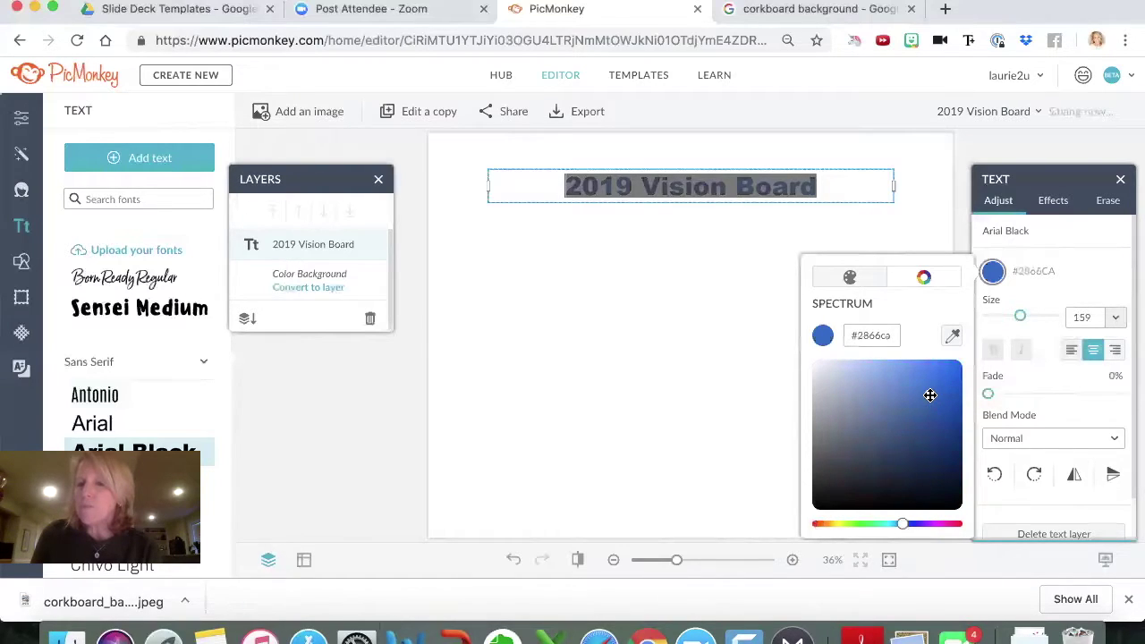
left_click(884, 215)
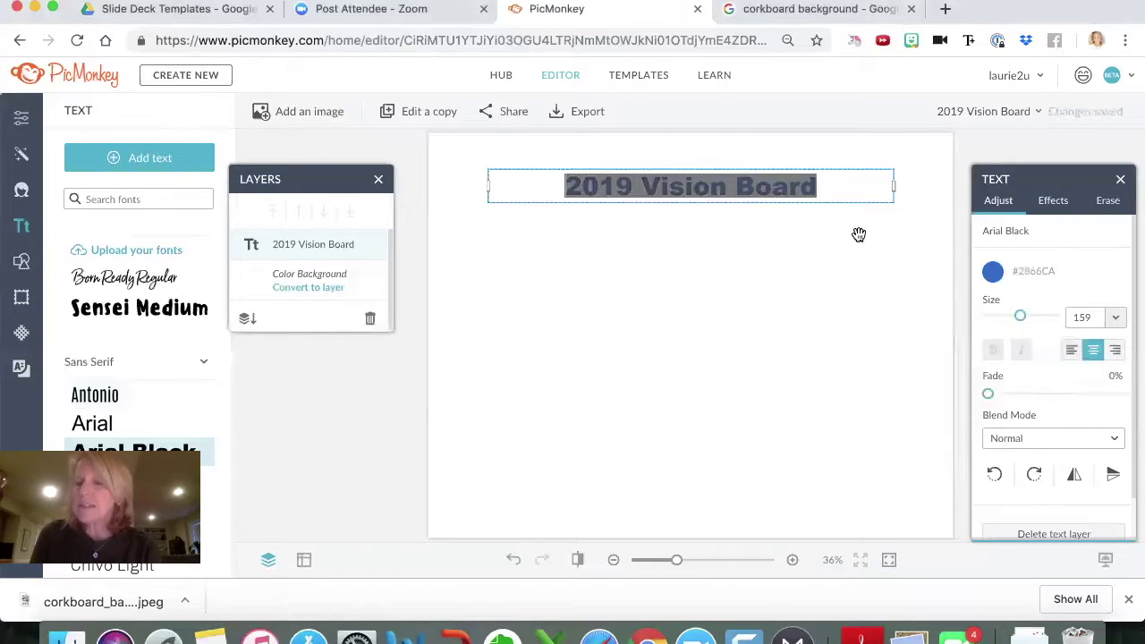
left_click(991, 272)
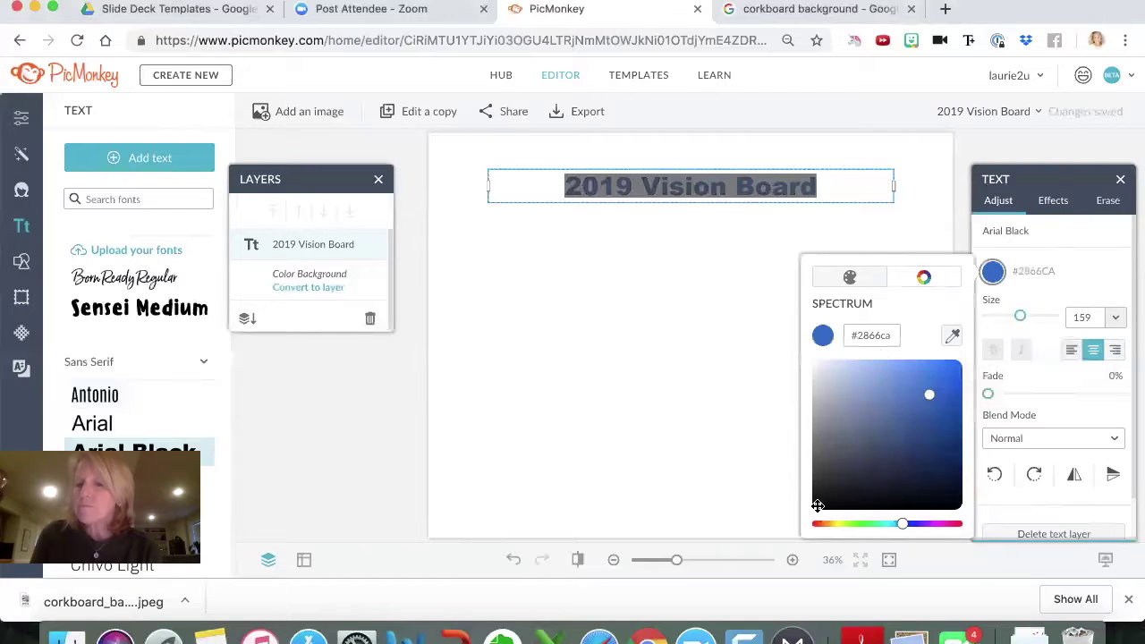
left_click_drag(820, 494, 816, 519)
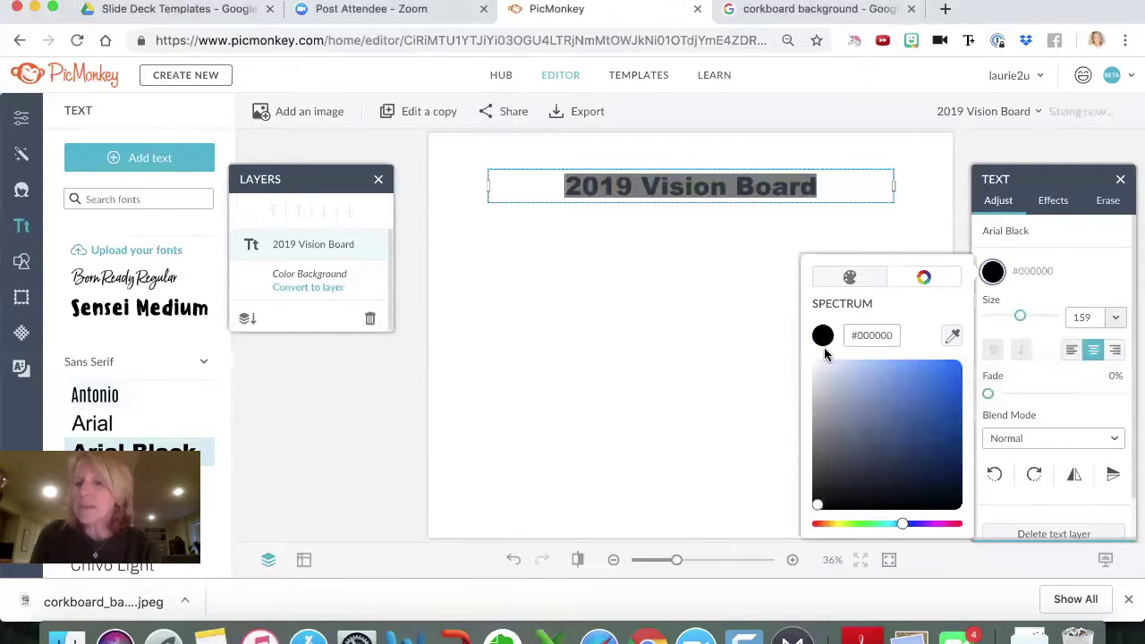
left_click(836, 153)
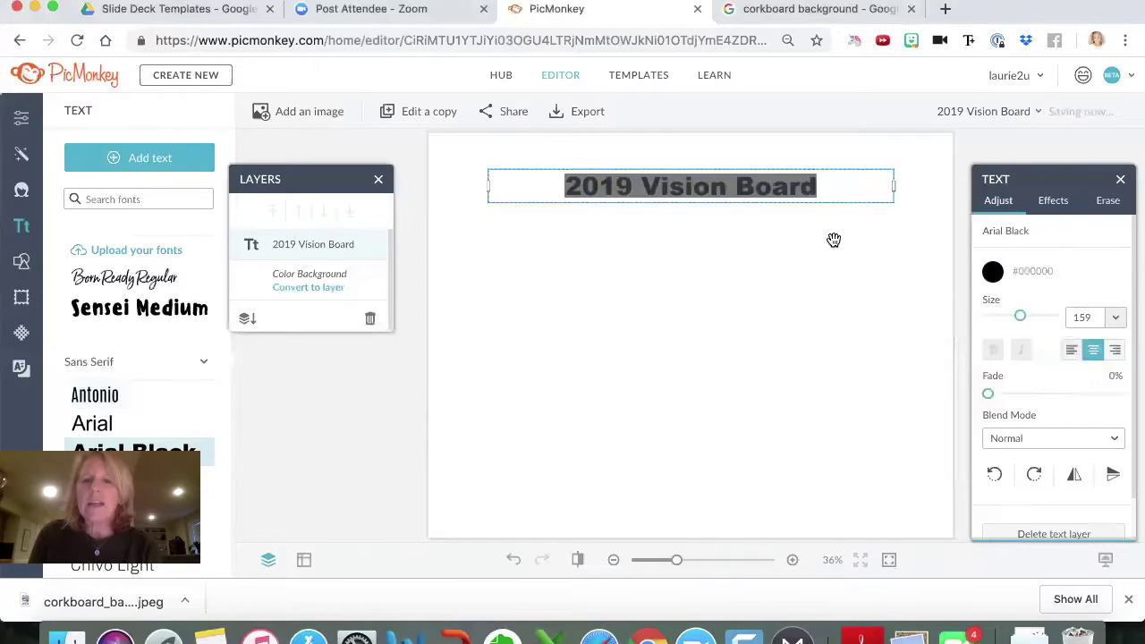
Step: Move the title closer to the canvas's upper edge and deselect it
left_click(833, 240)
left_click_drag(763, 191, 765, 170)
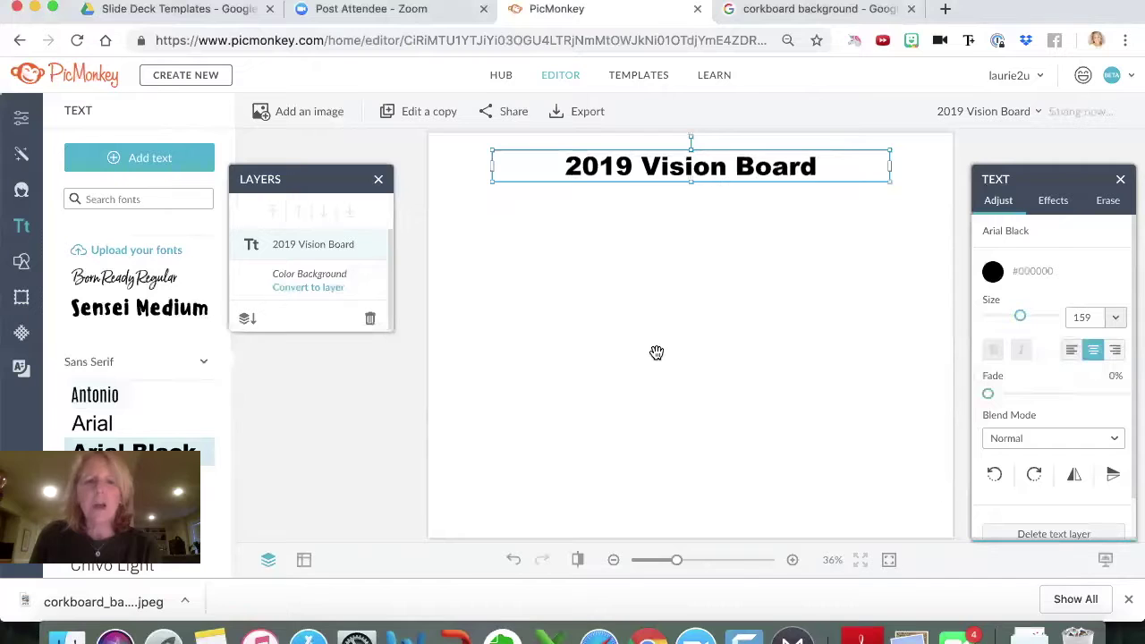
left_click(528, 402)
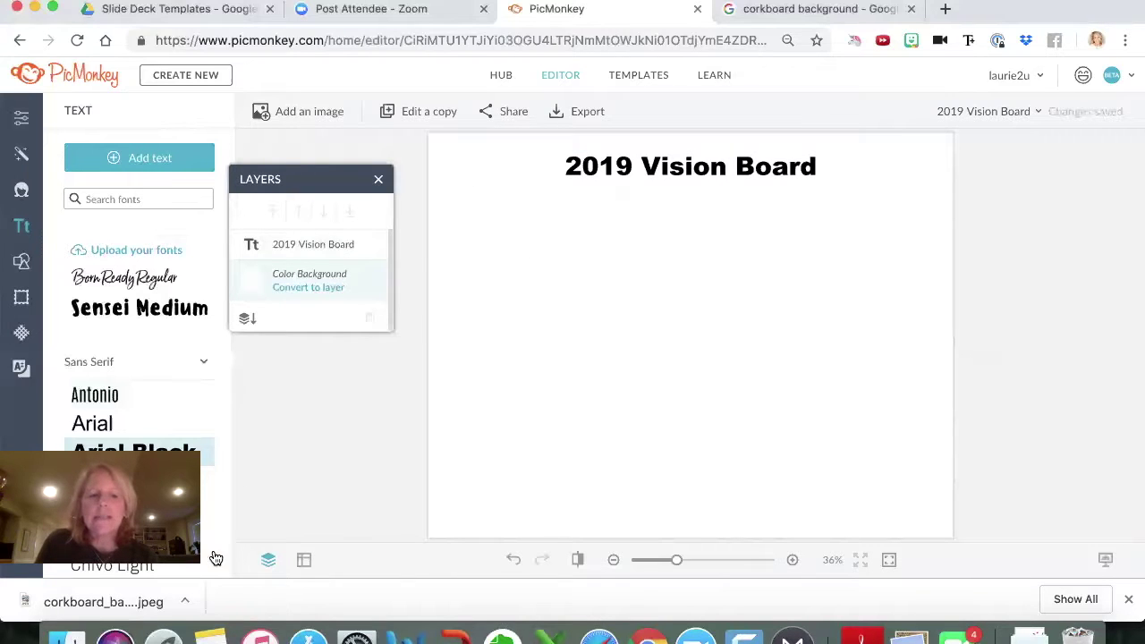
Step: Switch to Finder to review the image files in the Vision Board Pics folder on the Desktop, and return to PicMonkey
left_click(167, 602)
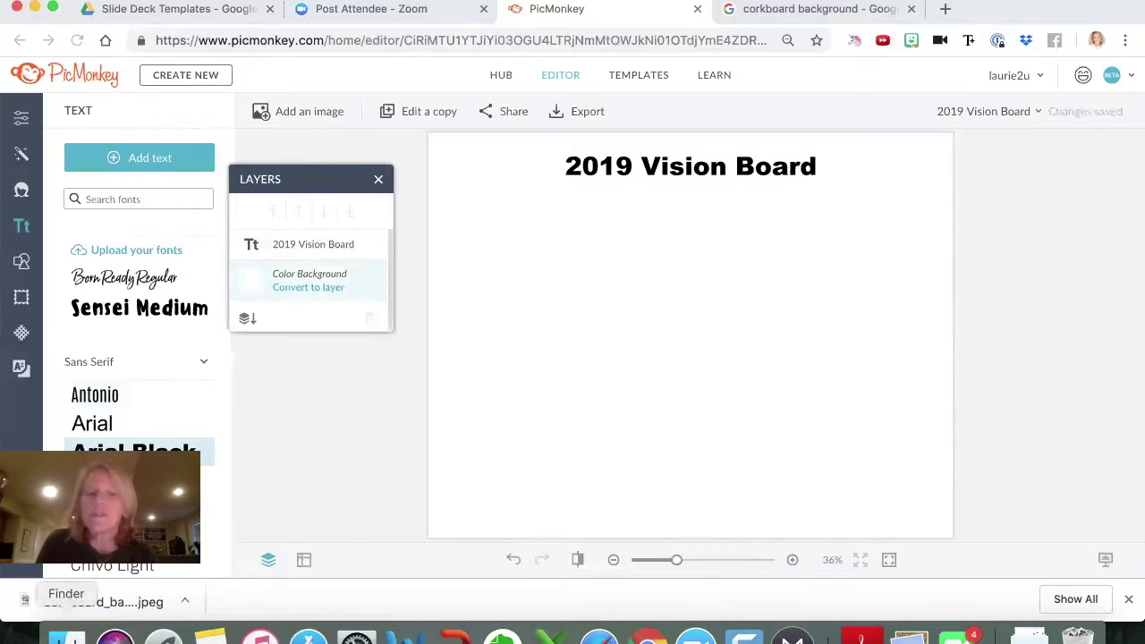
left_click(66, 637)
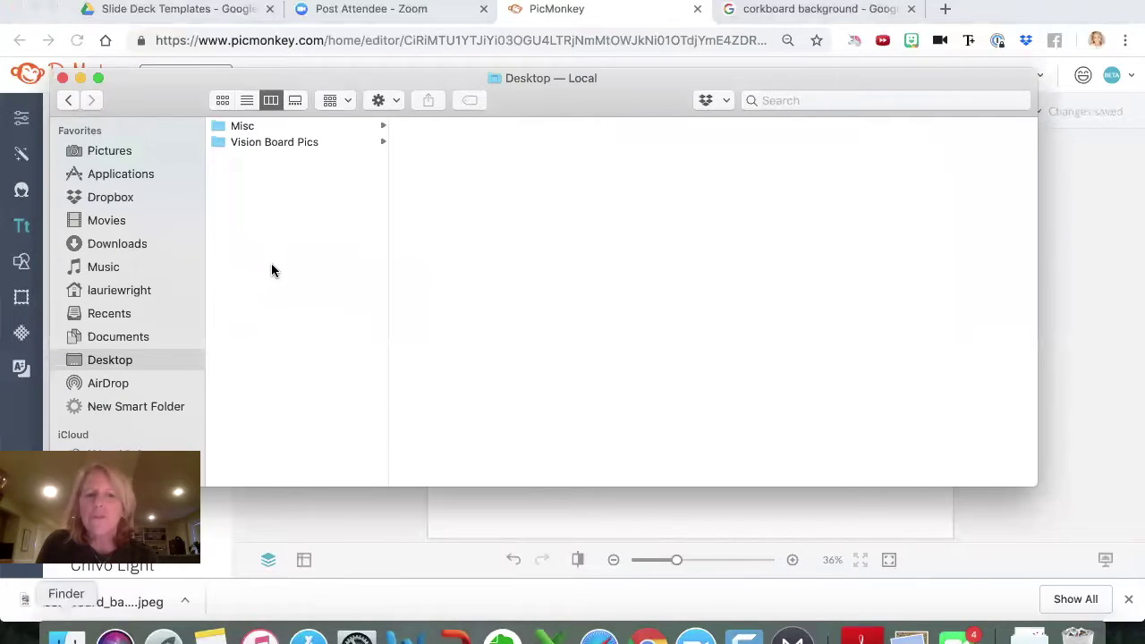
left_click(258, 143)
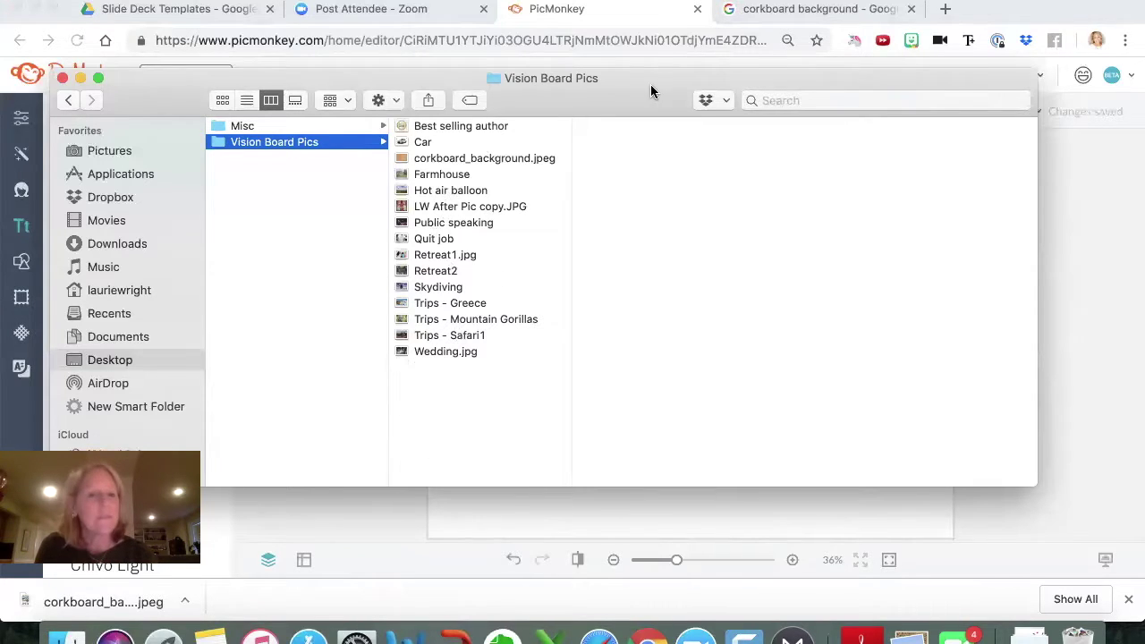
left_click_drag(652, 92, 632, 193)
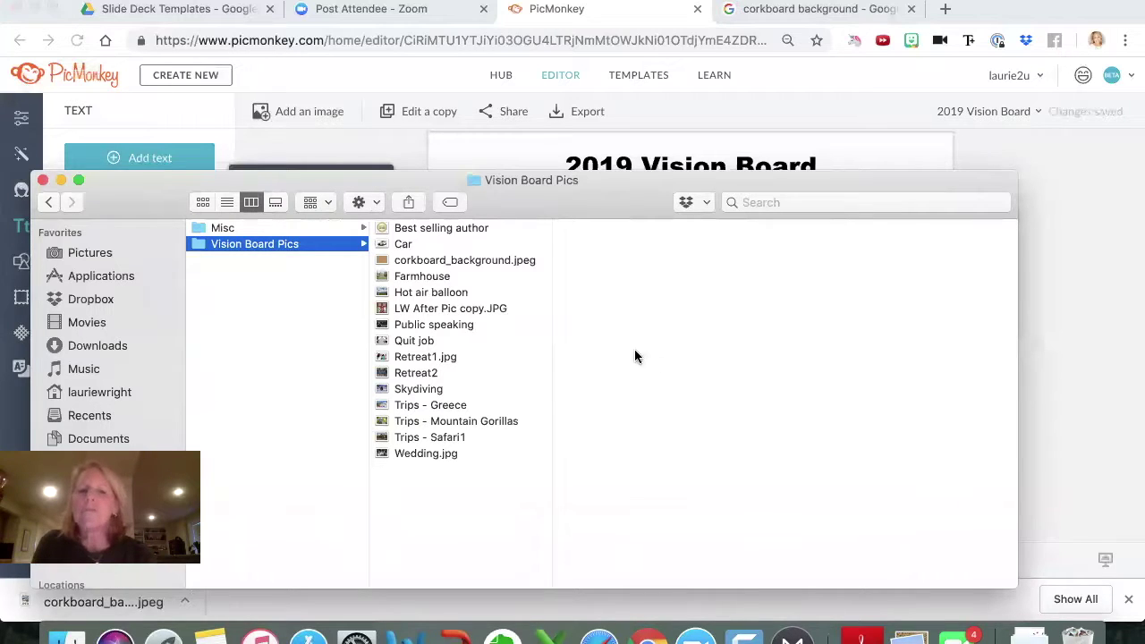
left_click(868, 143)
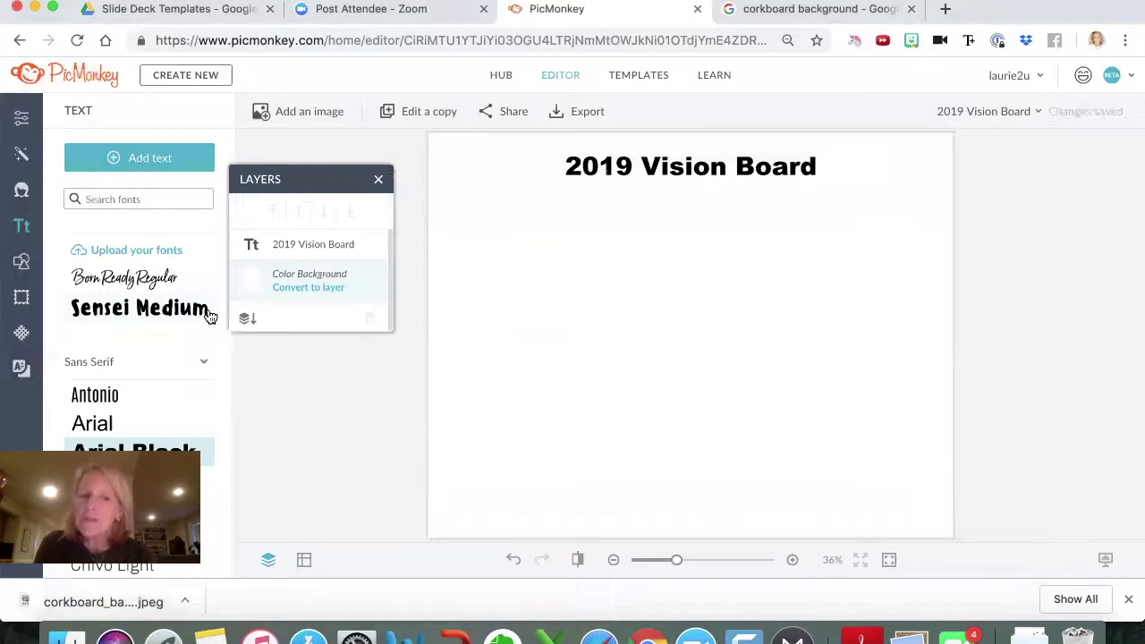
Step: Examine the available graphics categories, including the shapes and hearts in the Basic category, and return to the category list
left_click(22, 263)
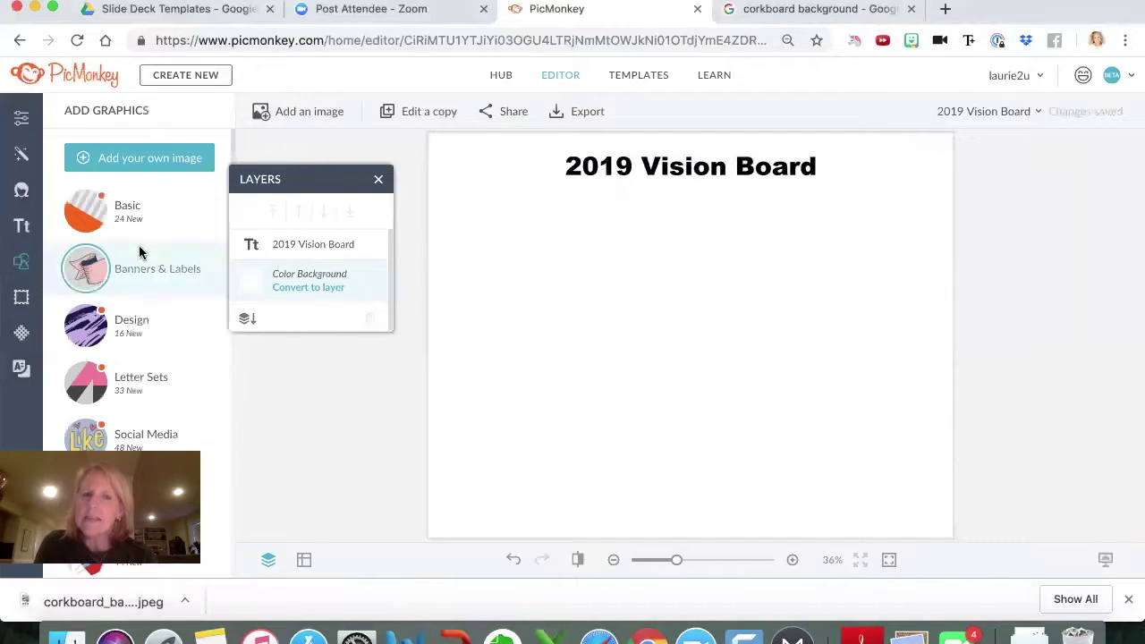
scroll(118, 396, "down", 8)
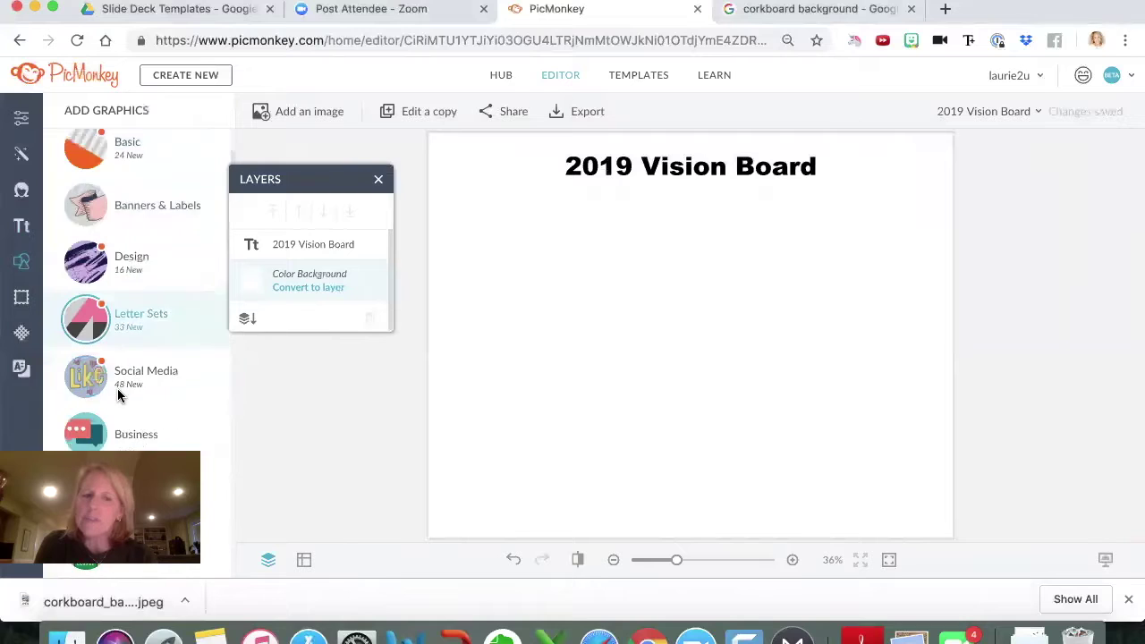
scroll(118, 397, "up", 4)
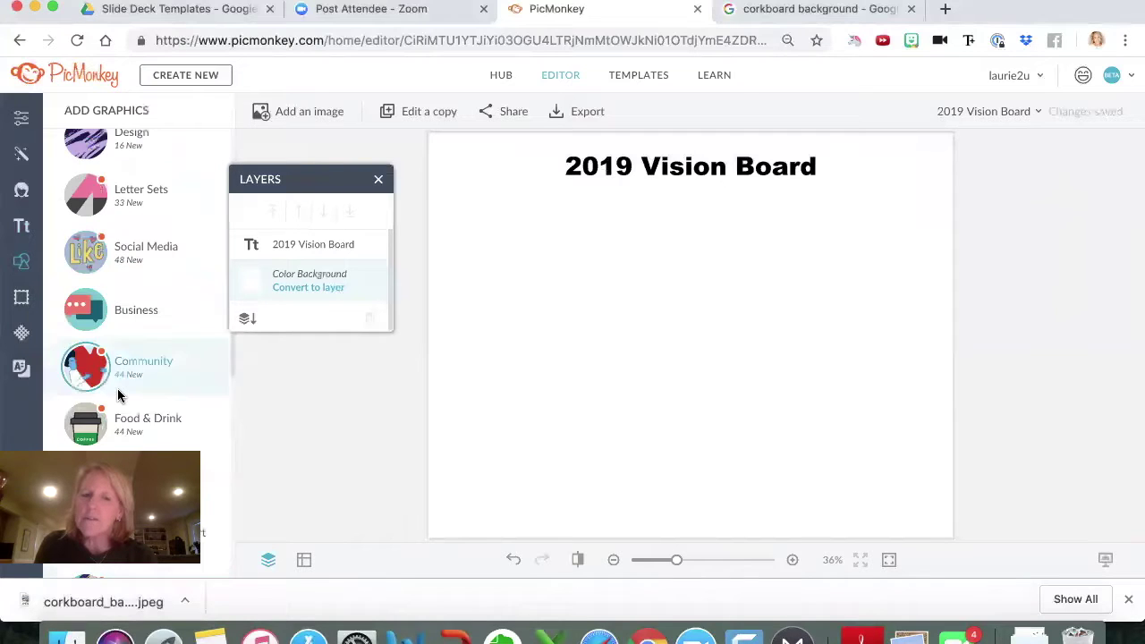
scroll(118, 396, "up", 4)
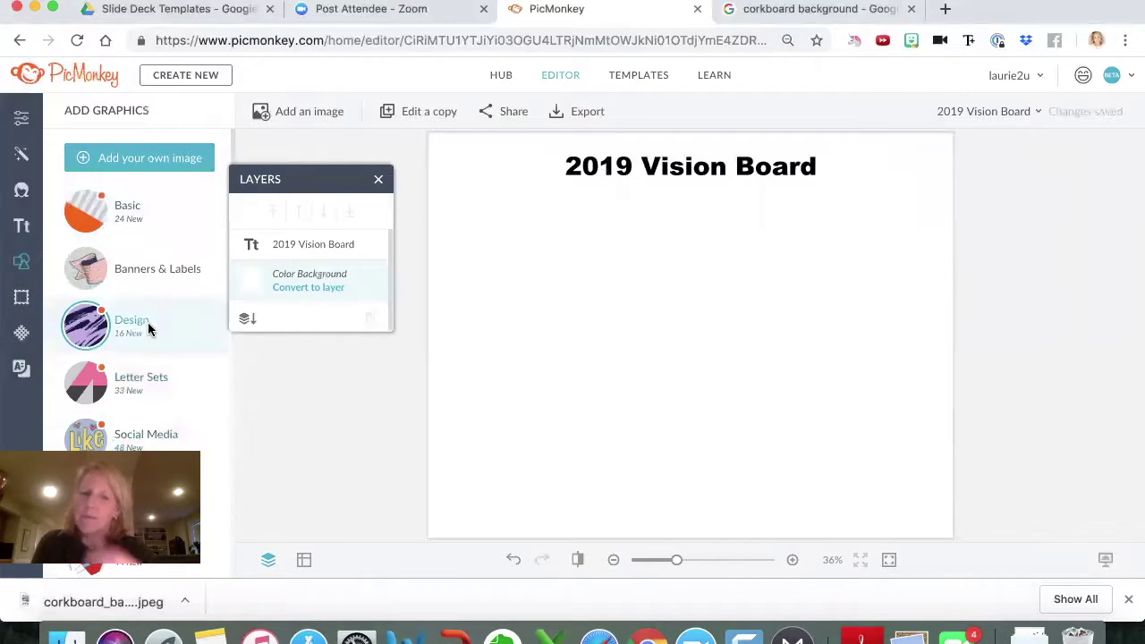
left_click(129, 212)
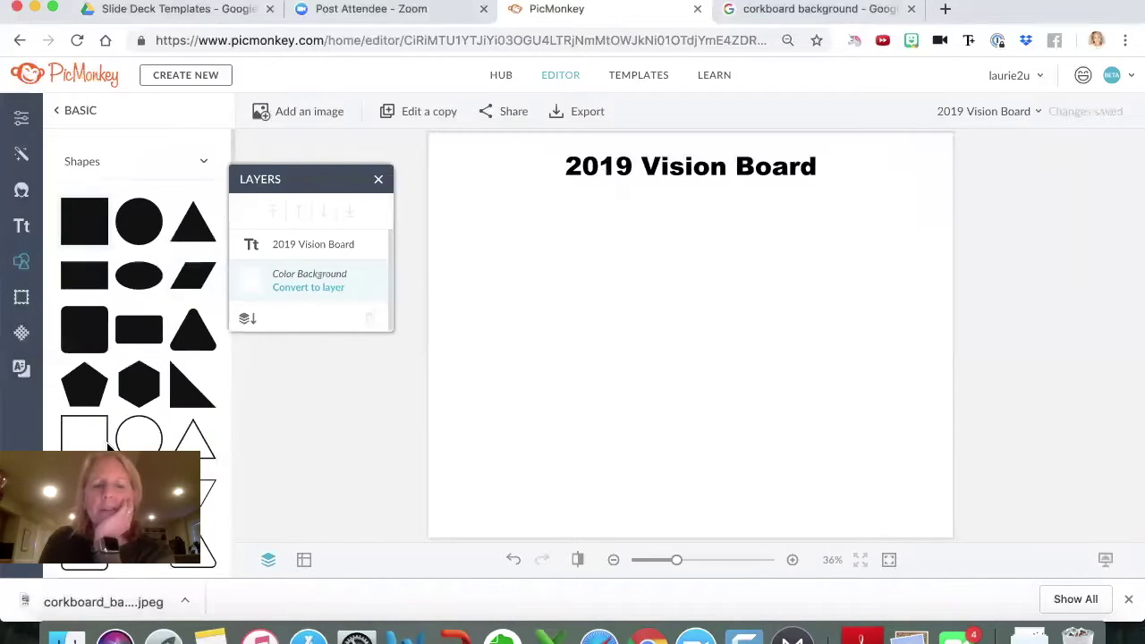
scroll(139, 334, "down", 10)
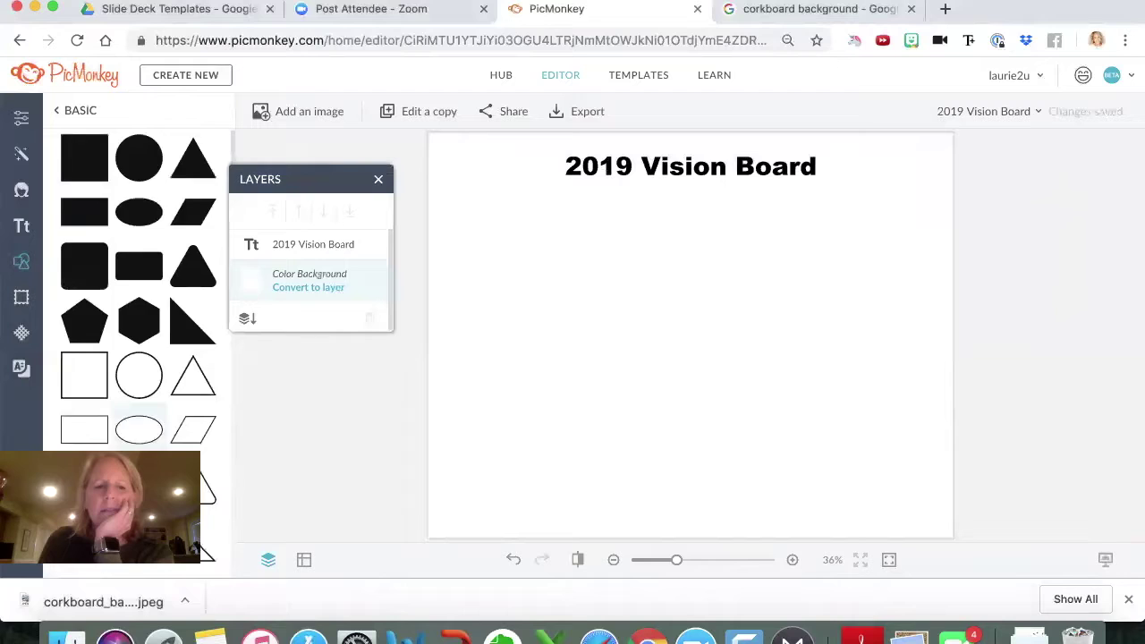
scroll(139, 334, "down", 15)
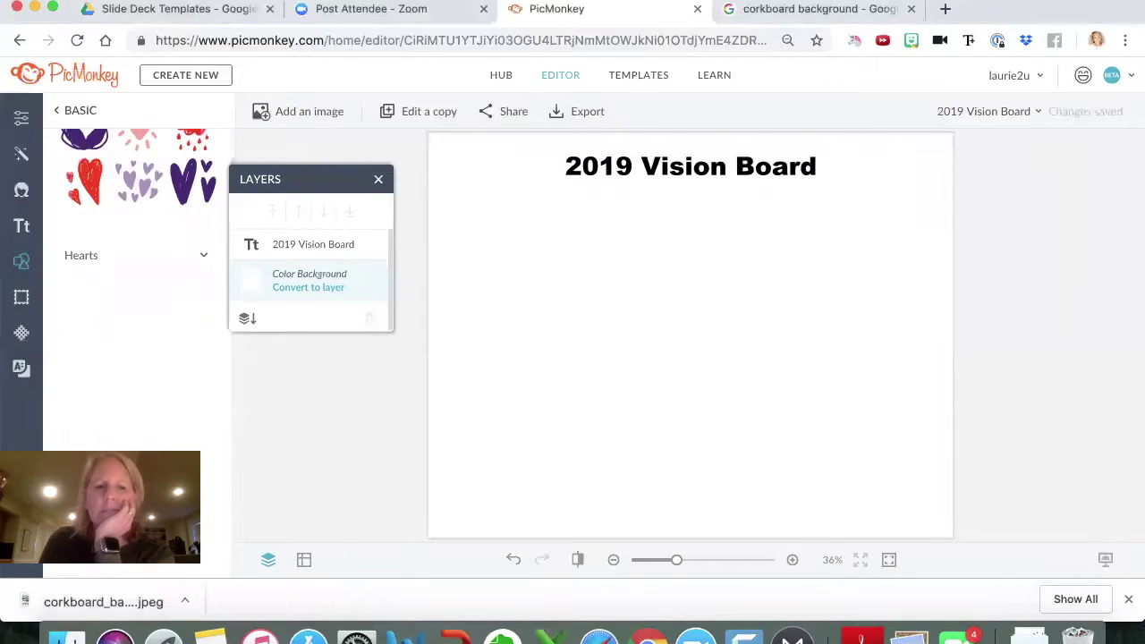
scroll(139, 334, "down", 15)
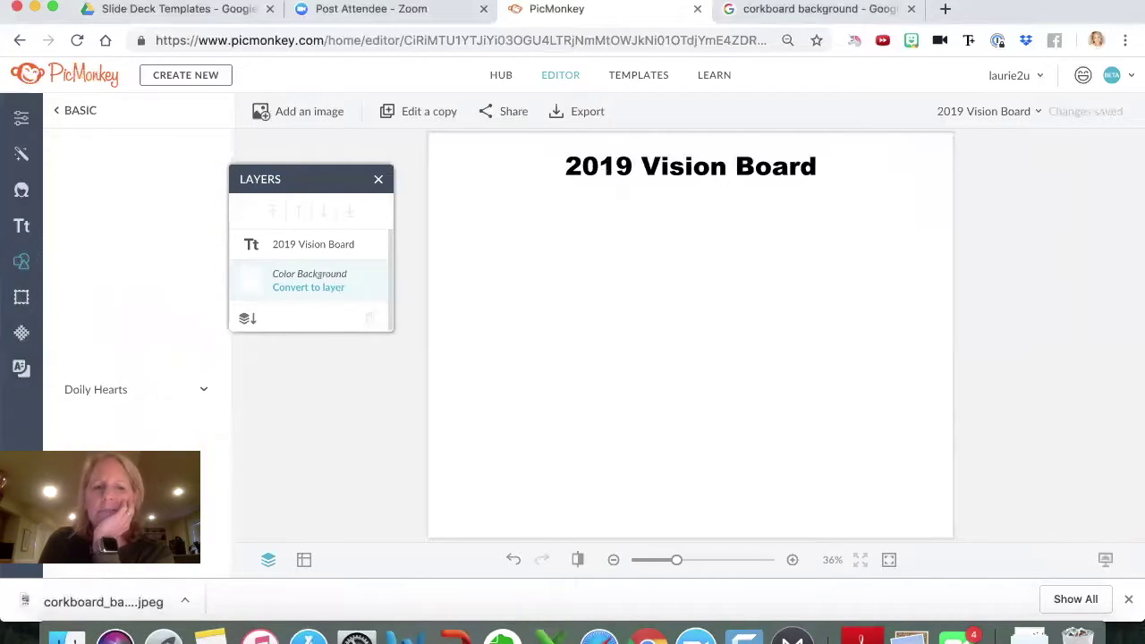
scroll(134, 269, "down", 5)
left_click(64, 112)
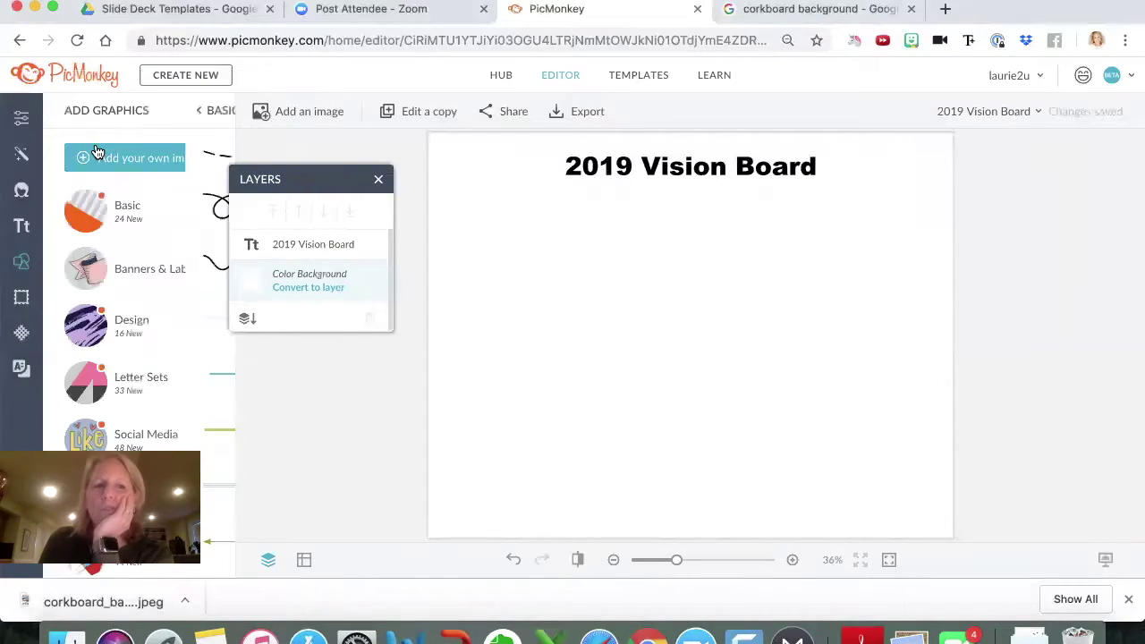
Step: Add the Car image from the computer's Vision Board Pics folder to the canvas as a graphic
left_click(144, 158)
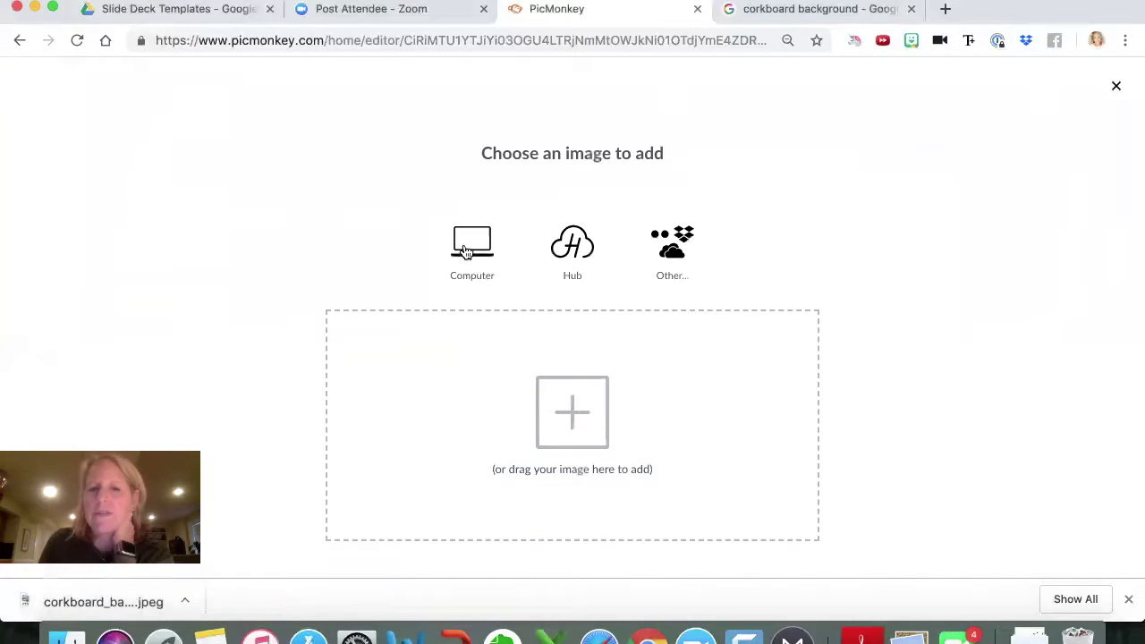
left_click(522, 393)
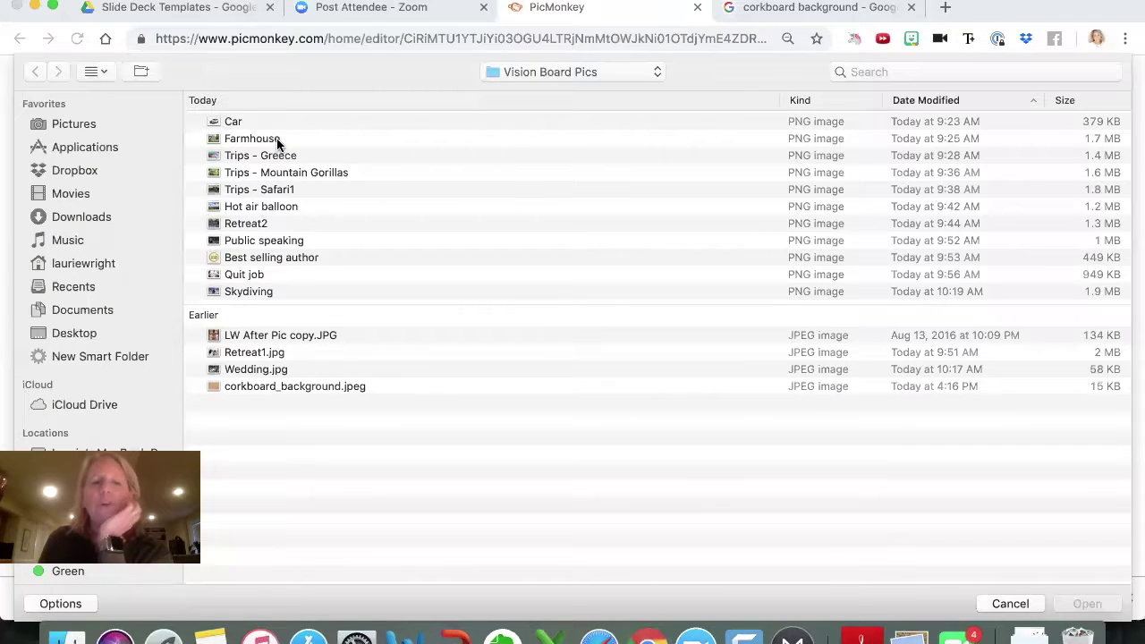
left_click(234, 119)
key("Return")
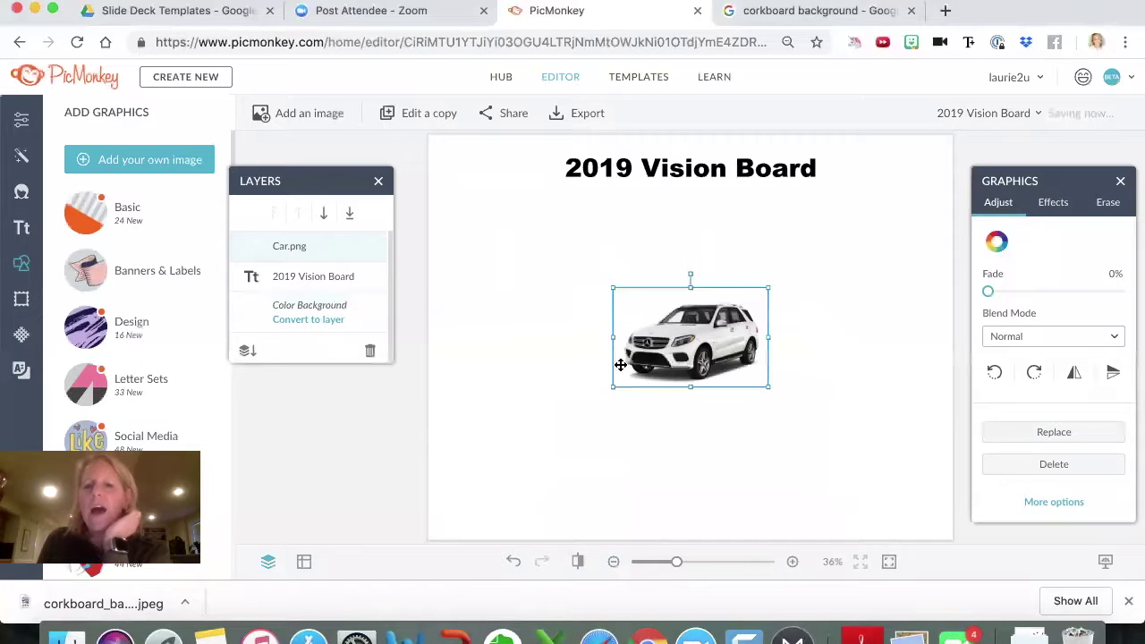
Step: Shrink the car image, tilt it slightly counterclockwise, and place it near the canvas's upper-left corner beside the title
left_click_drag(603, 317, 564, 277)
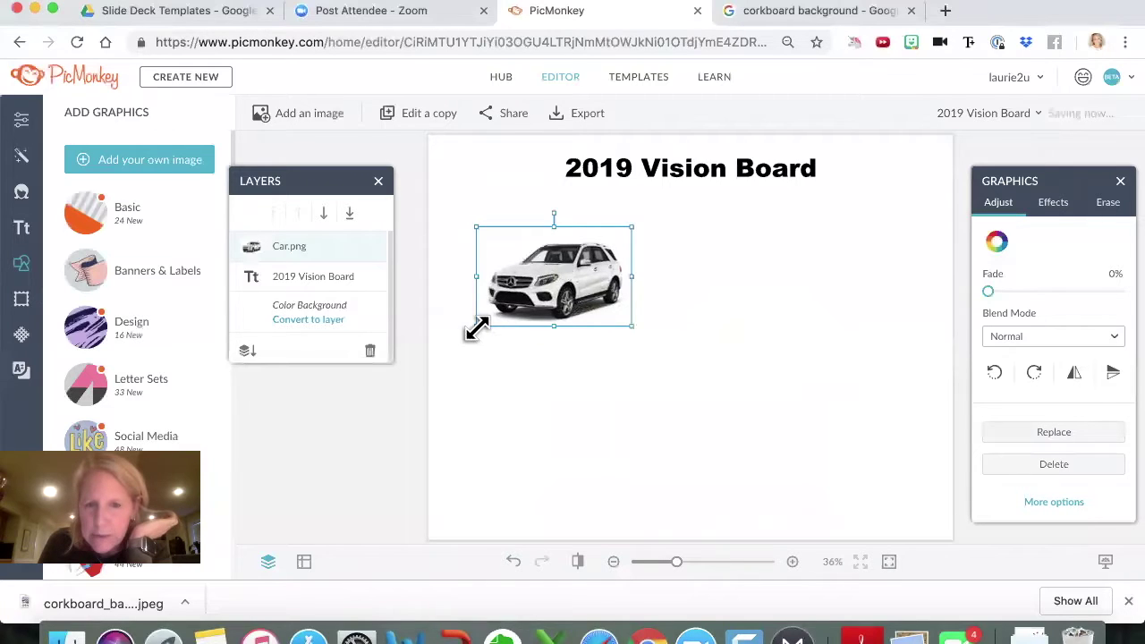
left_click_drag(477, 328, 511, 296)
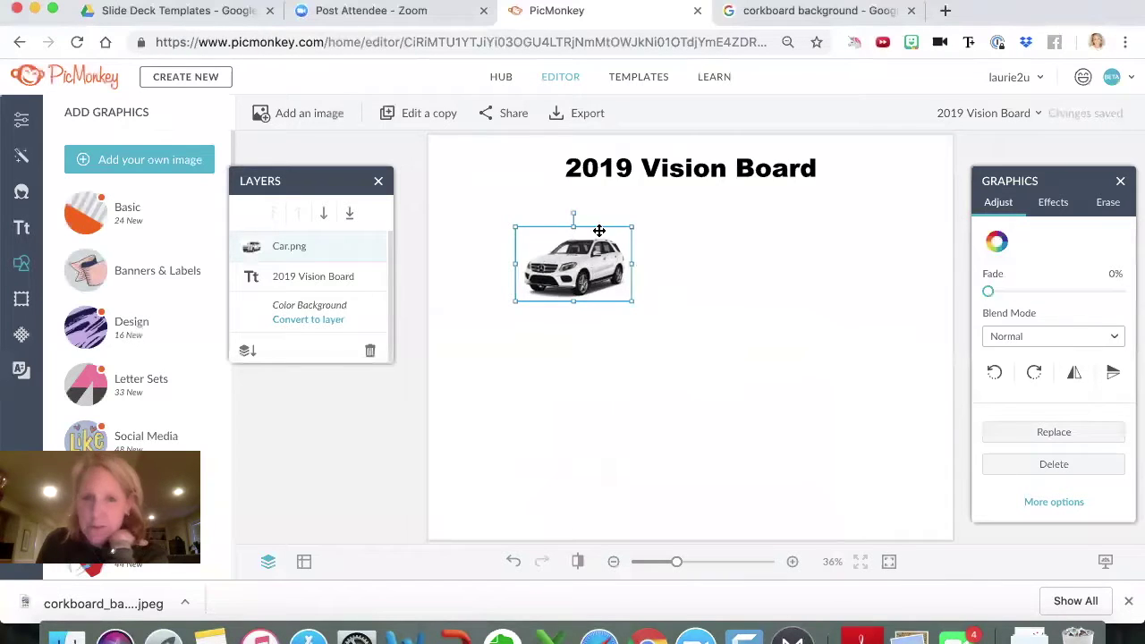
left_click_drag(554, 220, 562, 215)
left_click_drag(582, 254, 506, 215)
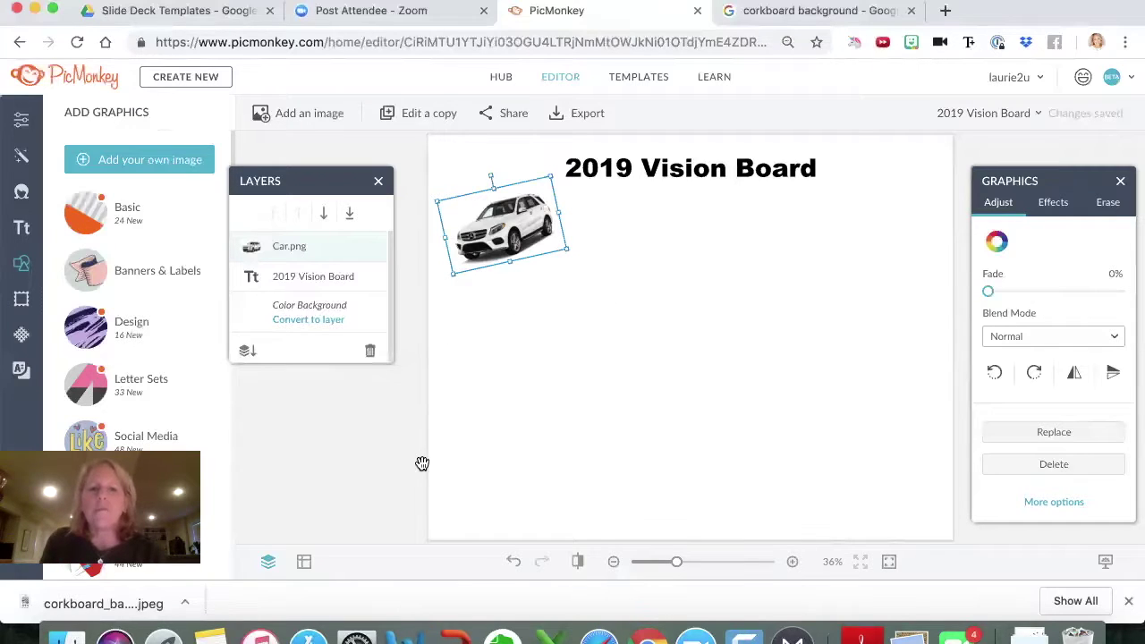
Step: Add the Farmhouse image from the computer's Vision Board Pics folder and enlarge it below the car
left_click(157, 165)
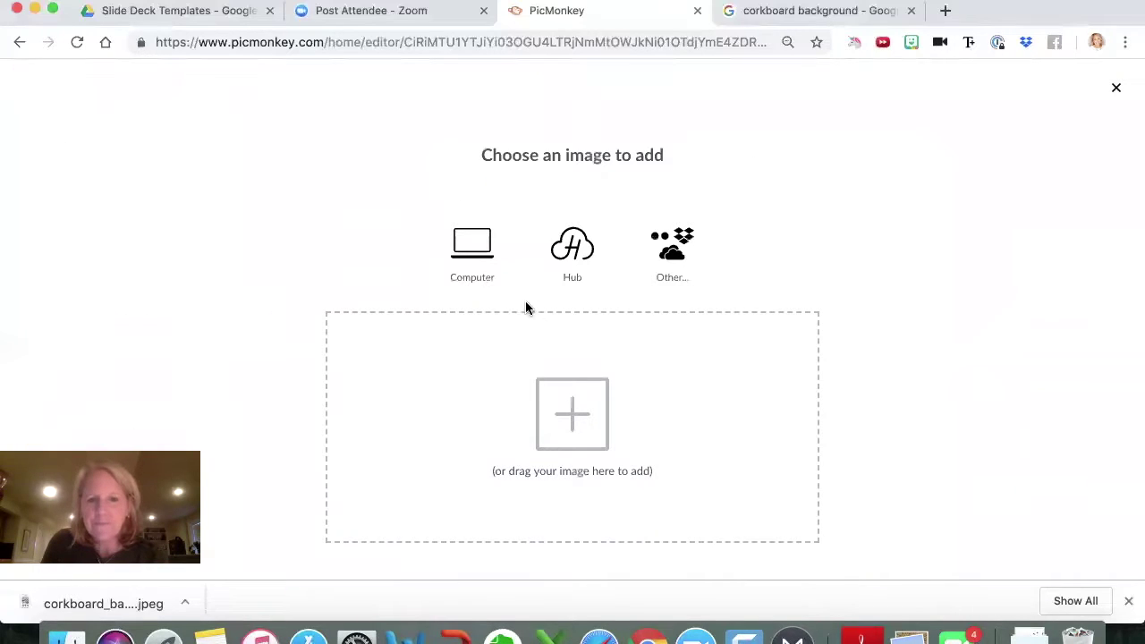
left_click(483, 254)
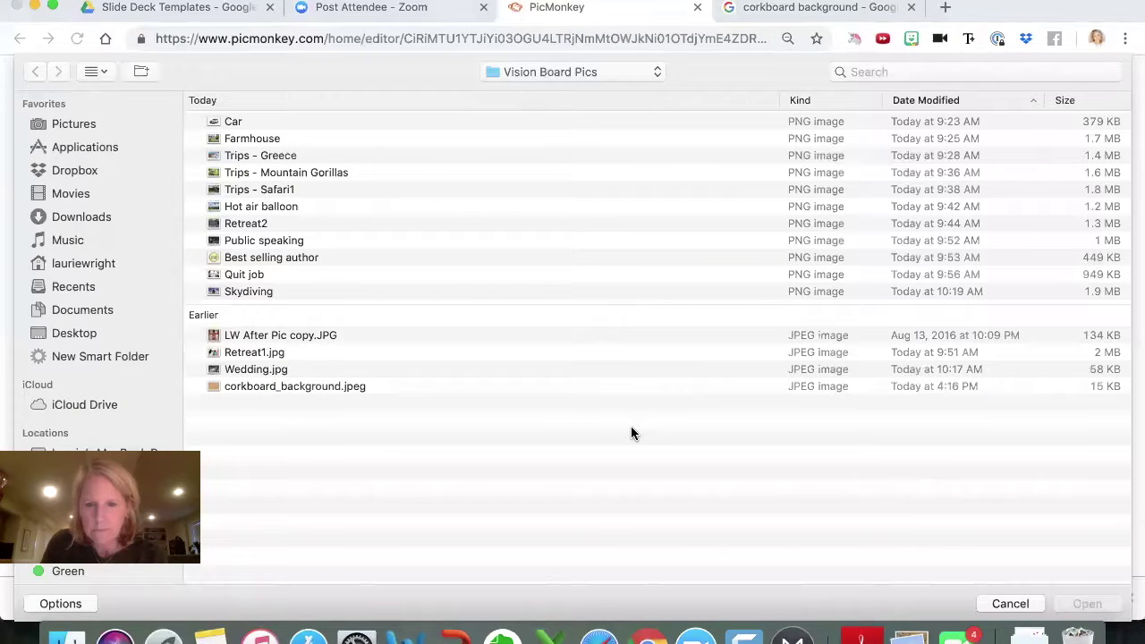
double_click(262, 136)
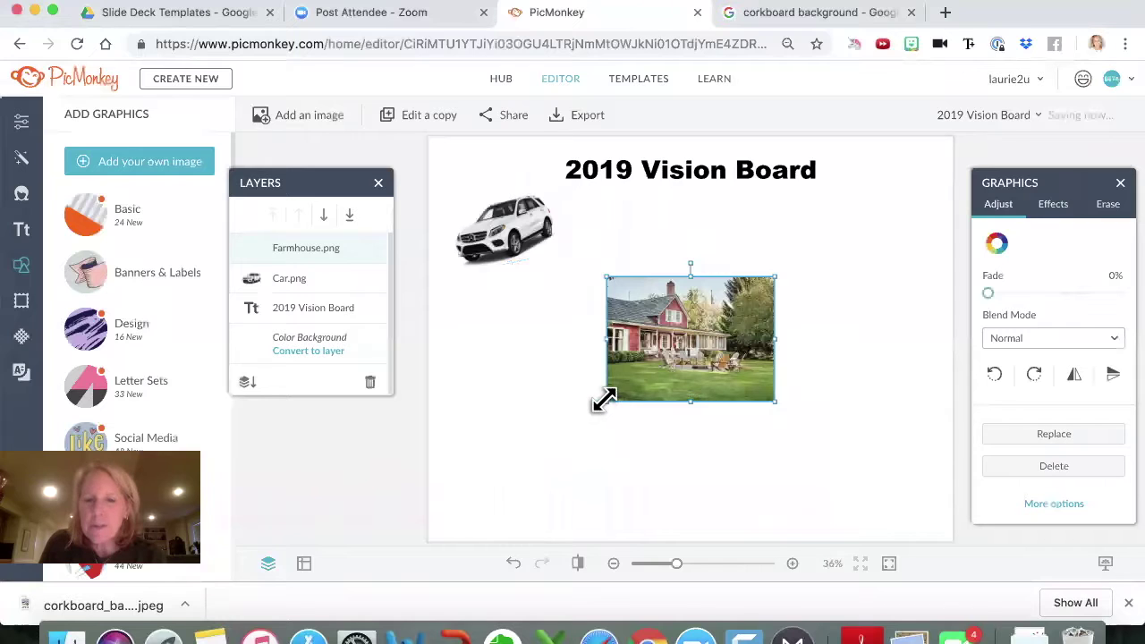
left_click_drag(484, 519, 484, 519)
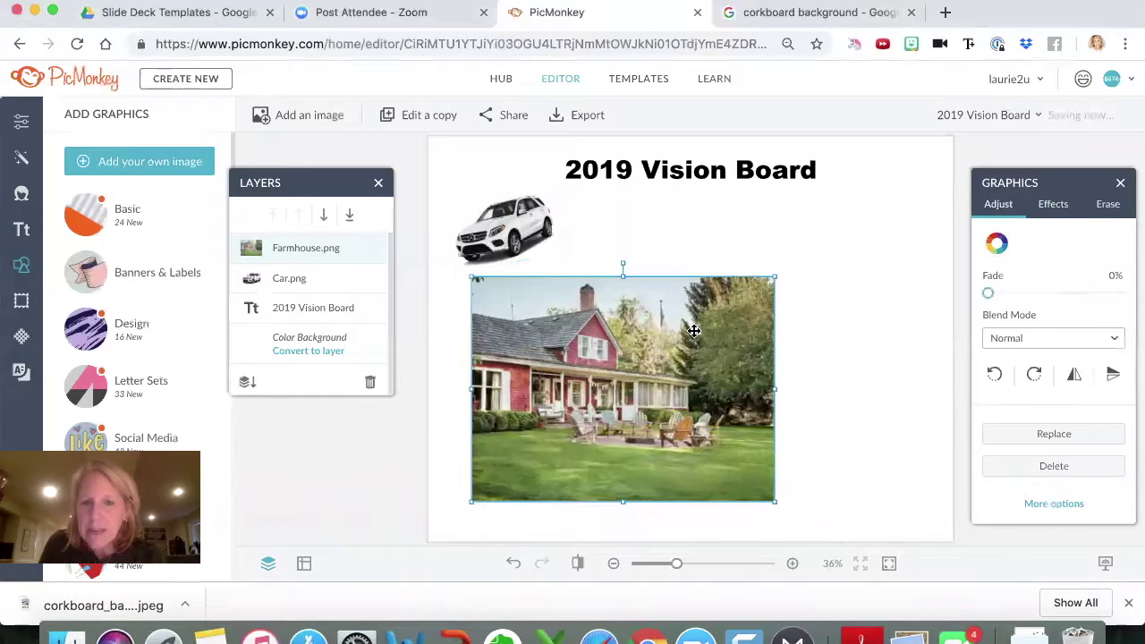
Step: Move and enlarge the farmhouse picture beside the car, try squashing its height, and undo the distortion
left_click_drag(663, 378, 749, 363)
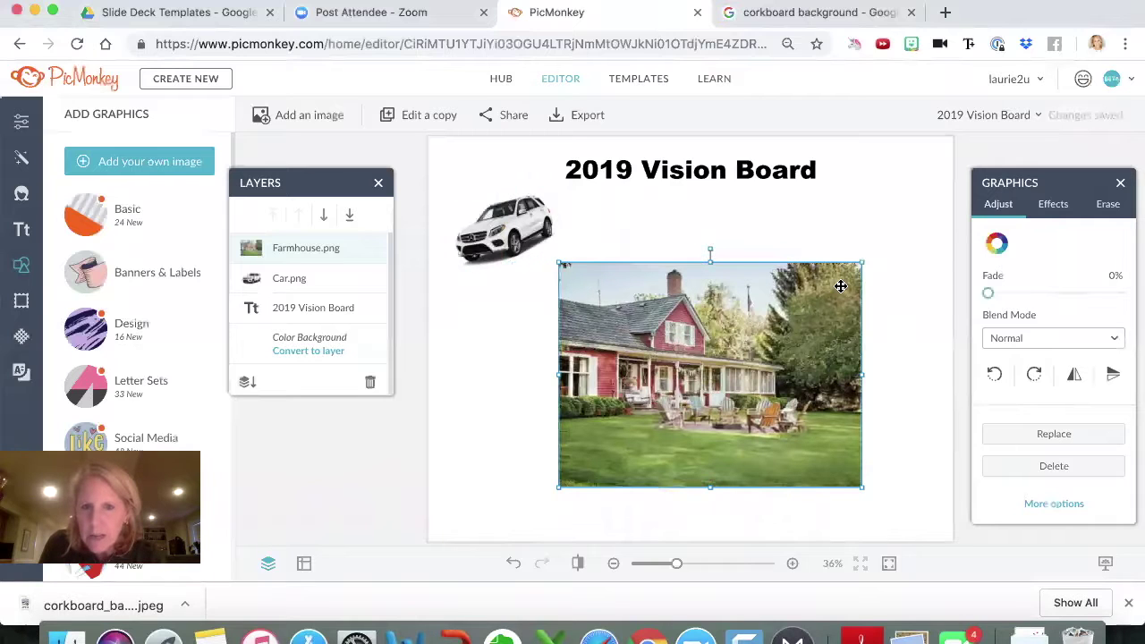
left_click_drag(863, 262, 935, 207)
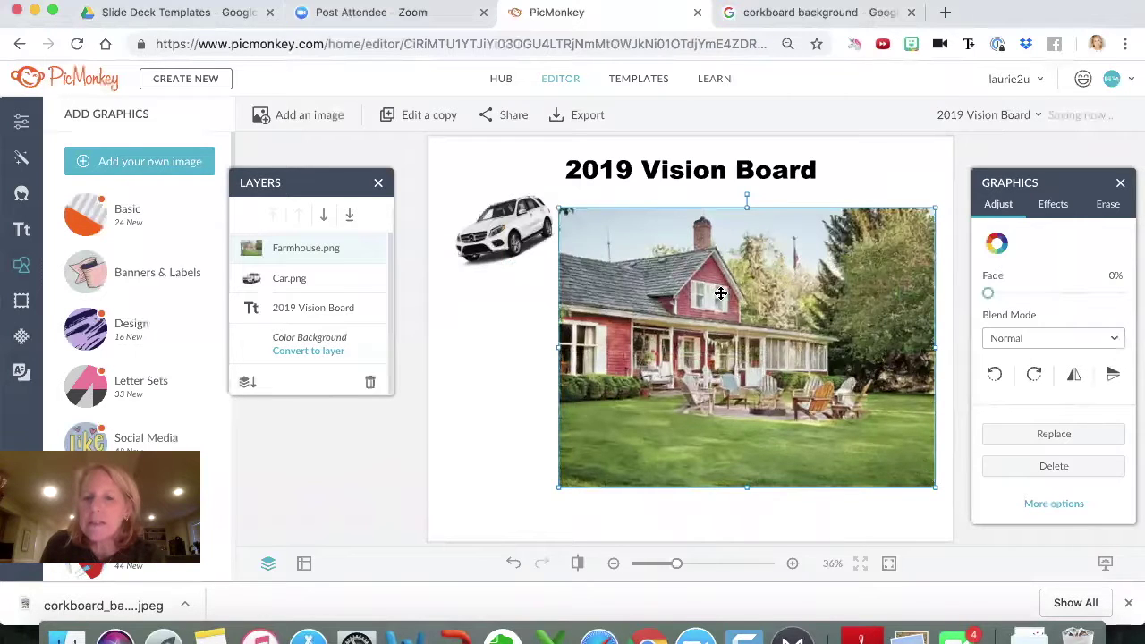
left_click_drag(743, 207, 740, 341)
mouse_move(739, 299)
left_mouse_down()
mouse_move(735, 288)
mouse_move(734, 332)
mouse_move(738, 278)
mouse_move(734, 335)
mouse_move(734, 290)
left_mouse_up()
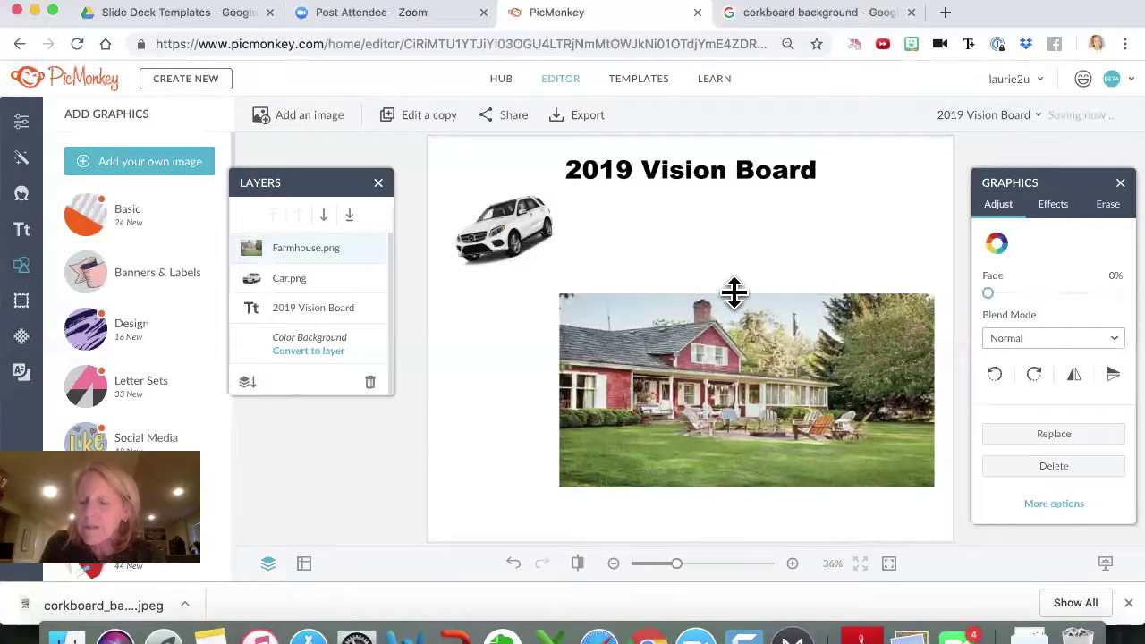
left_click_drag(734, 291, 734, 294)
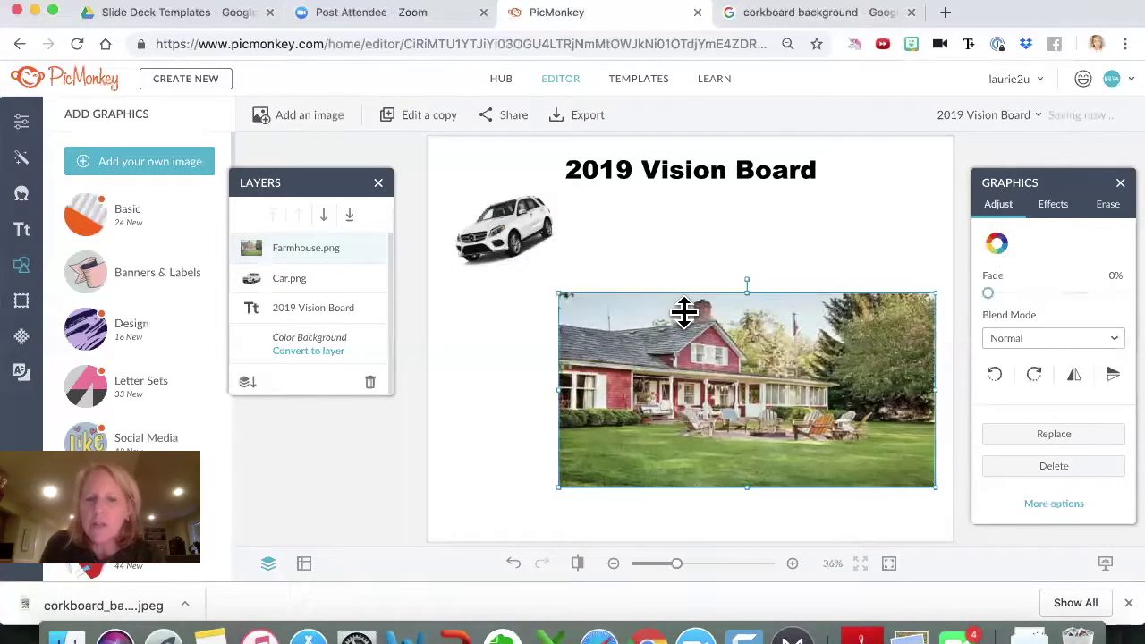
left_click(512, 563)
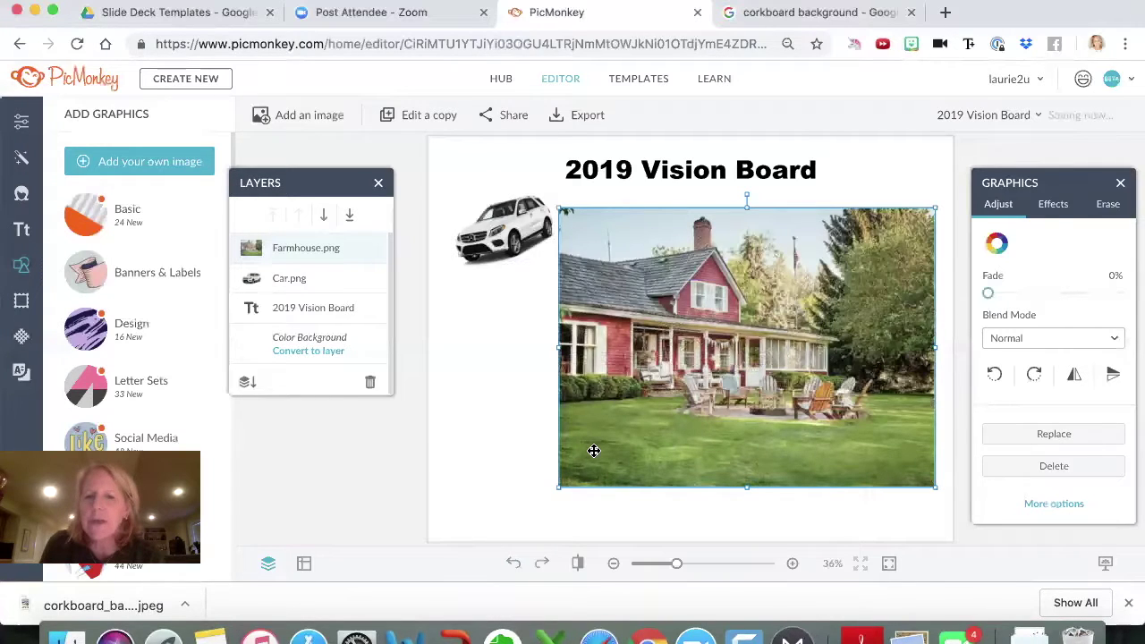
Step: Shrink the farmhouse picture proportionally, tilt it slightly clockwise, and place it near the canvas's upper-right corner beside the title
left_click_drag(558, 486, 671, 407)
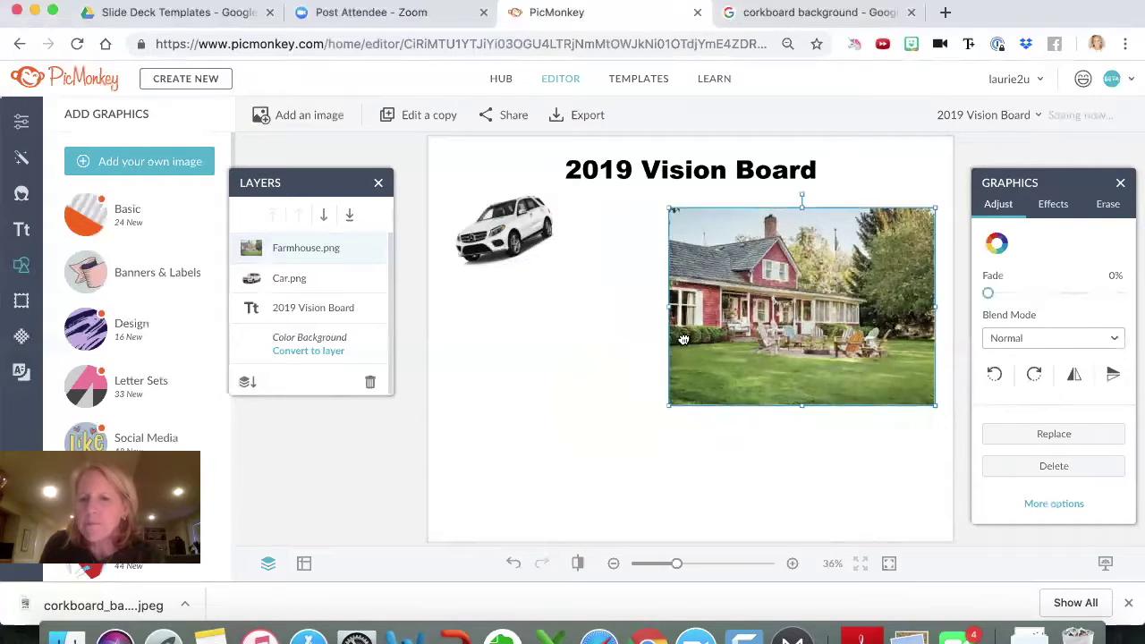
left_click_drag(769, 301, 673, 346)
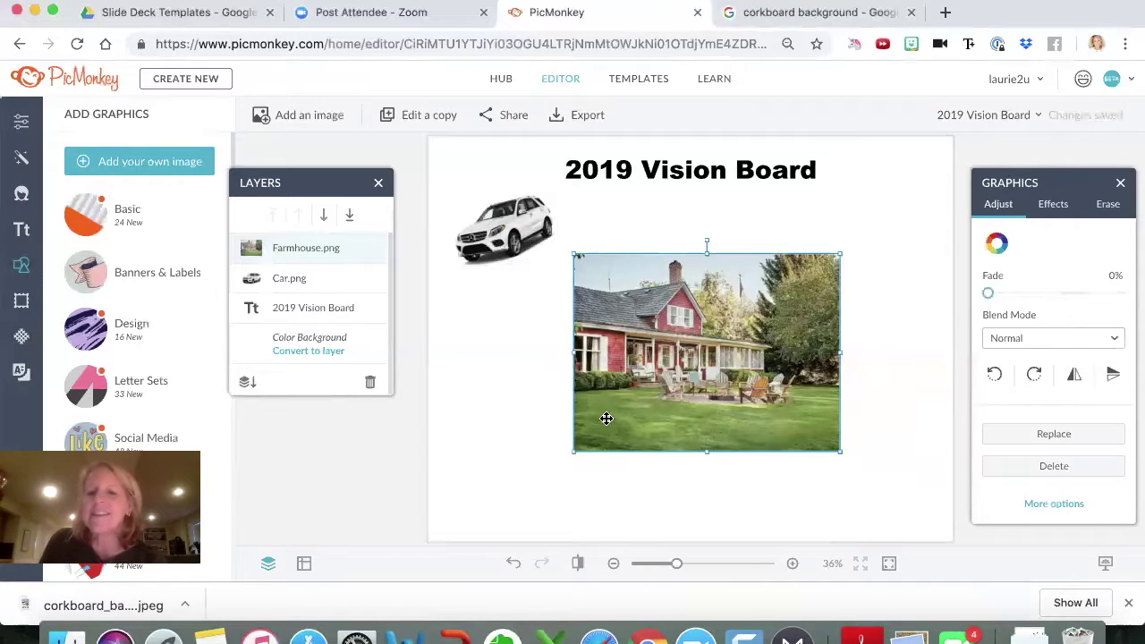
left_click_drag(571, 452, 715, 369)
left_click_drag(755, 307, 818, 389)
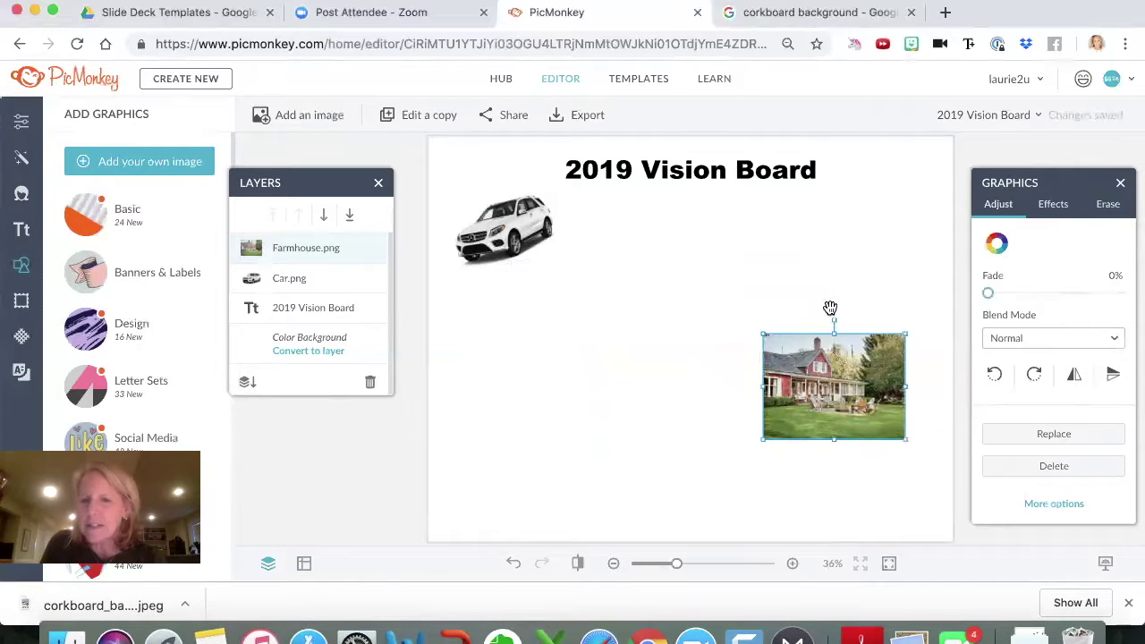
mouse_move(832, 320)
left_mouse_down()
mouse_move(859, 333)
mouse_move(845, 336)
left_mouse_up()
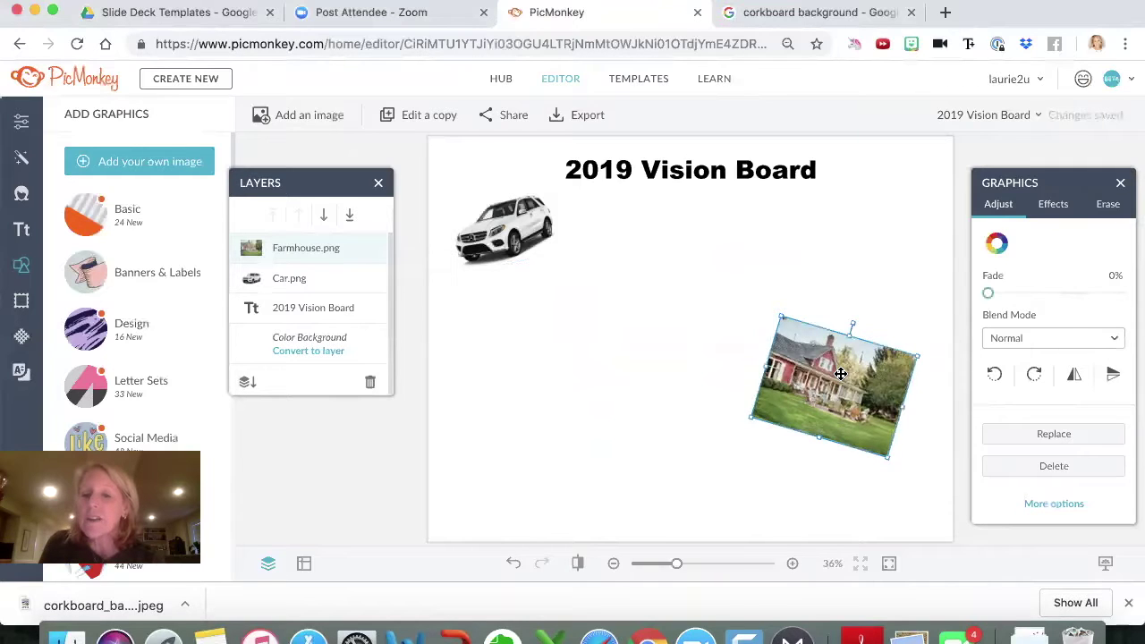
left_click_drag(830, 298, 827, 259)
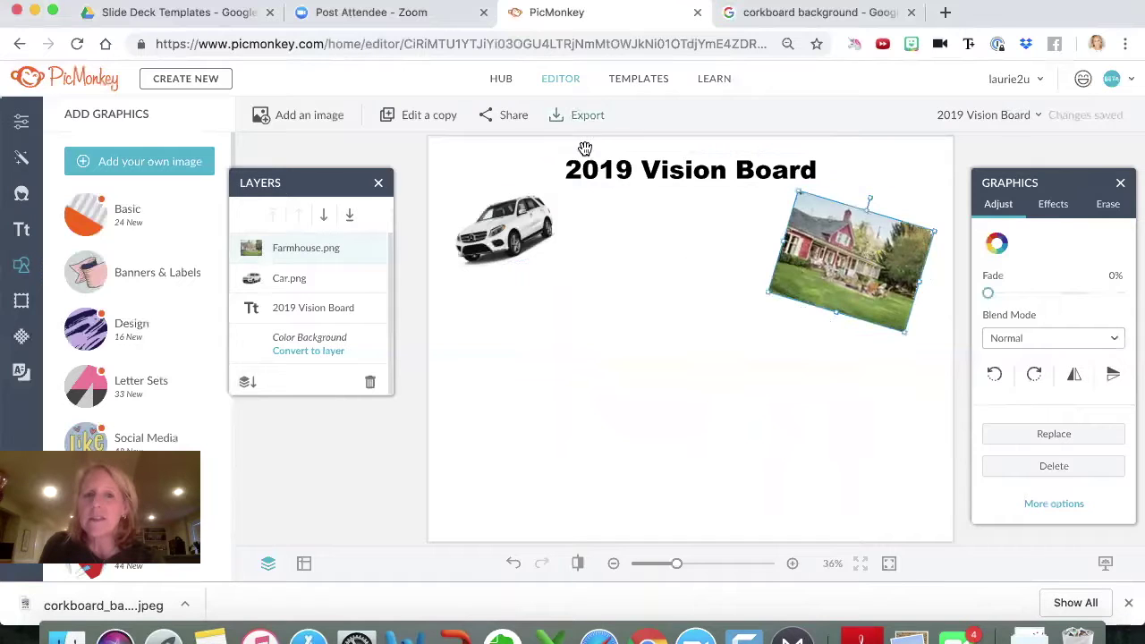
Step: Add a two-line text in the Fjalla One font reading "Renovated Farmhouse" and "with firepit & chickens"
left_click(21, 233)
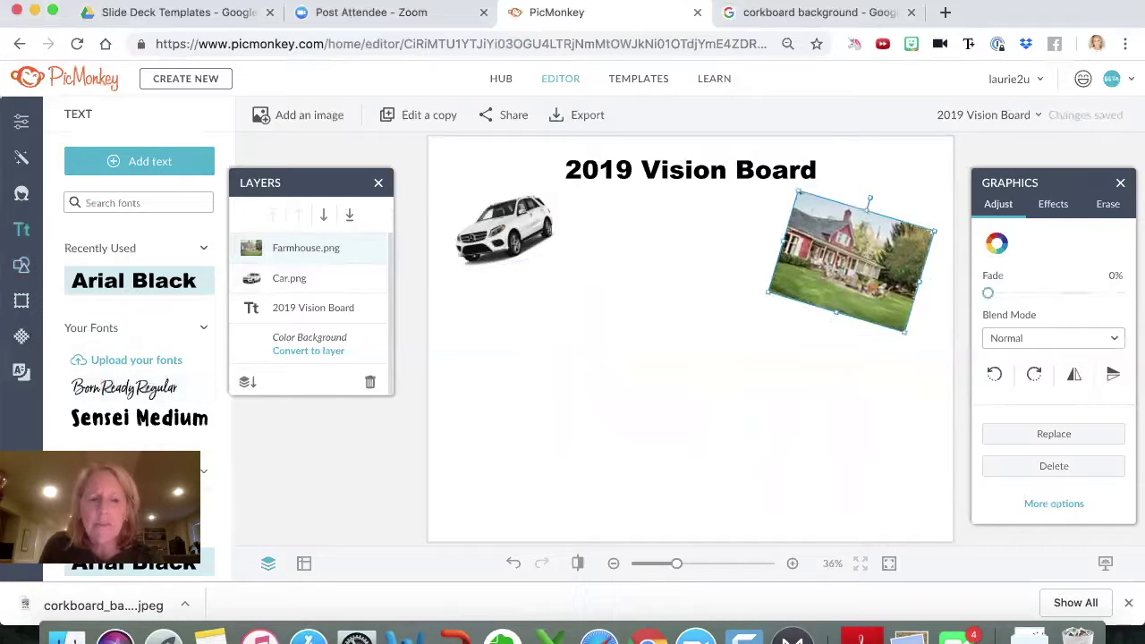
scroll(138, 357, "down", 6)
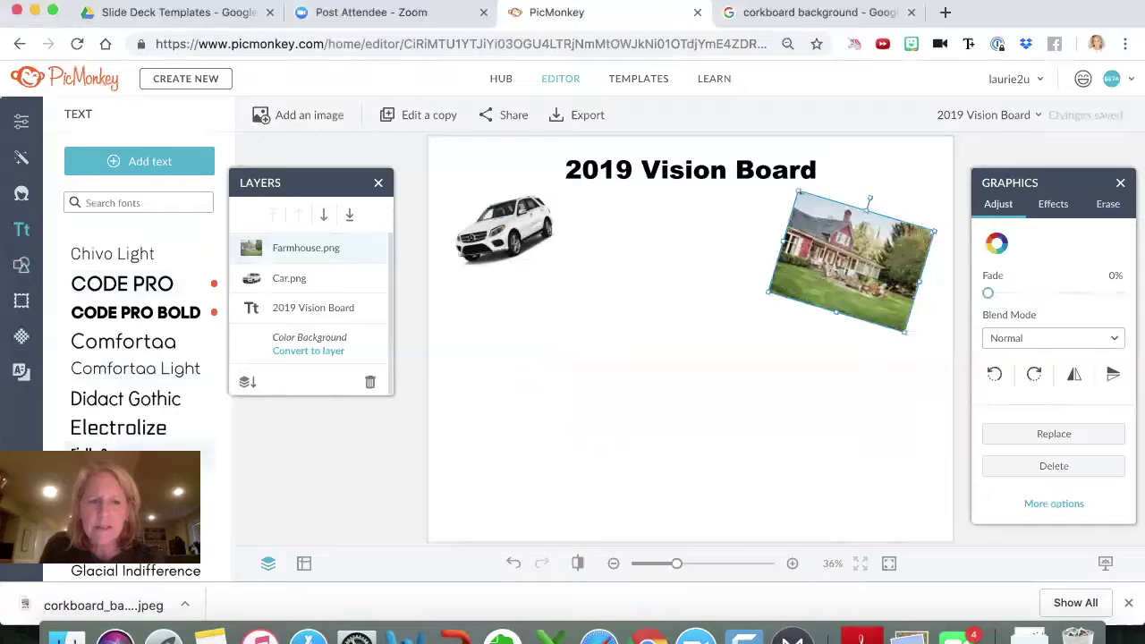
left_click(156, 162)
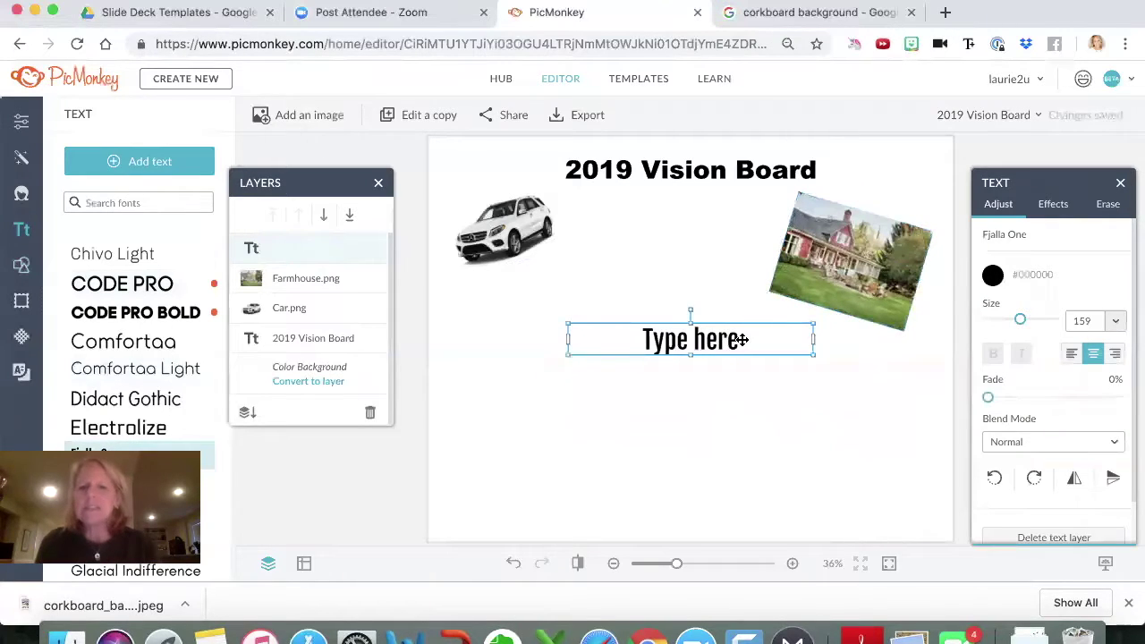
double_click(742, 339)
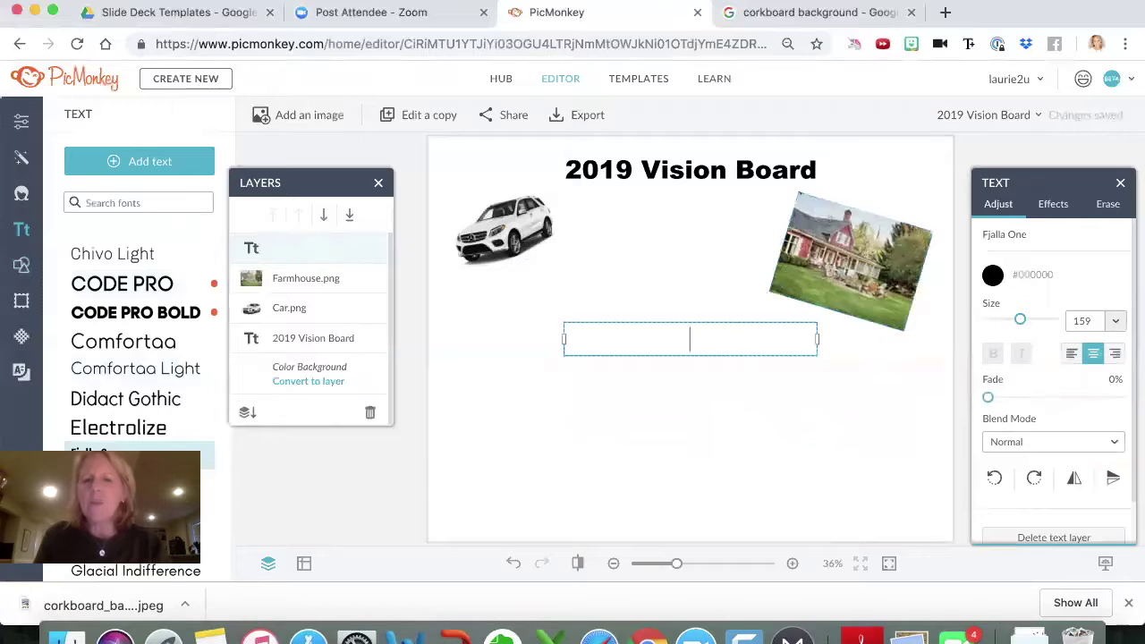
type("Renovated Farmhous")
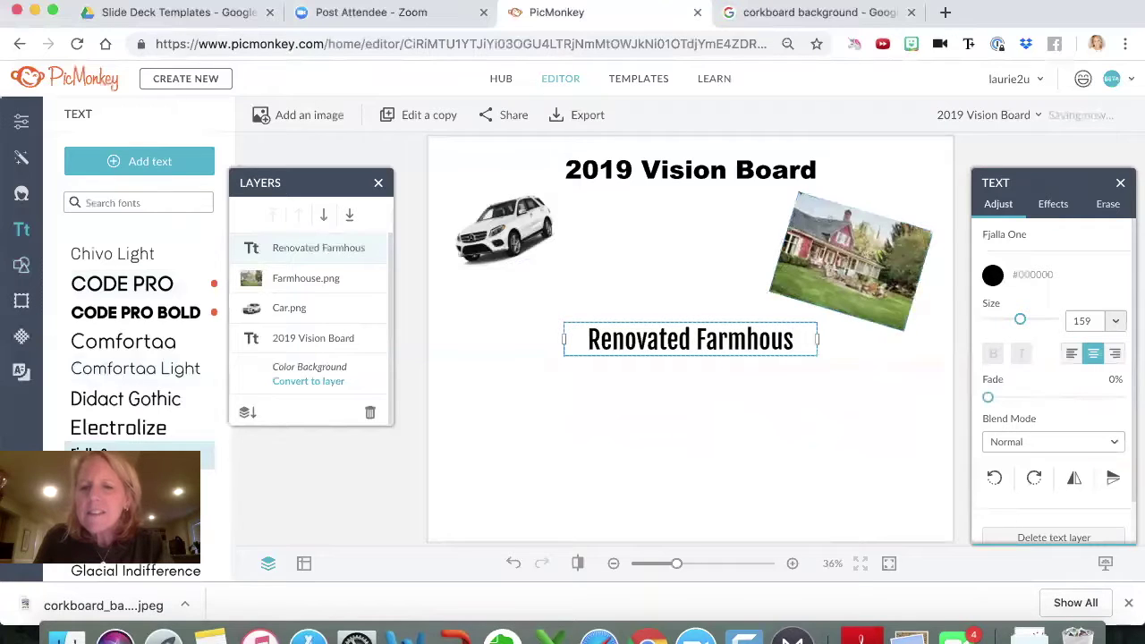
type("e")
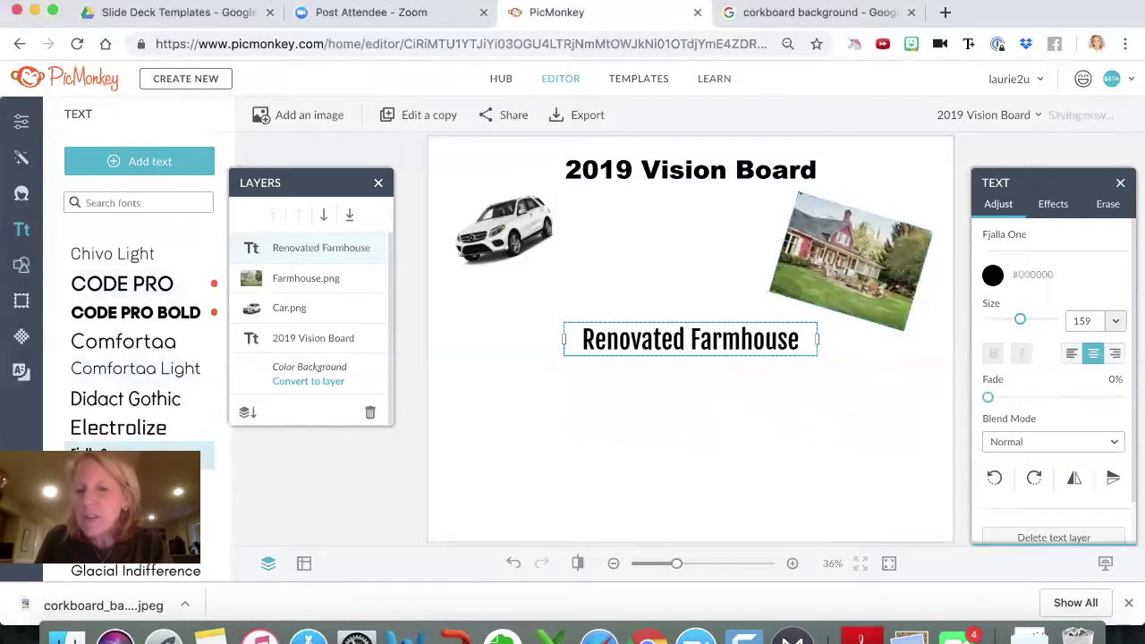
key("Return")
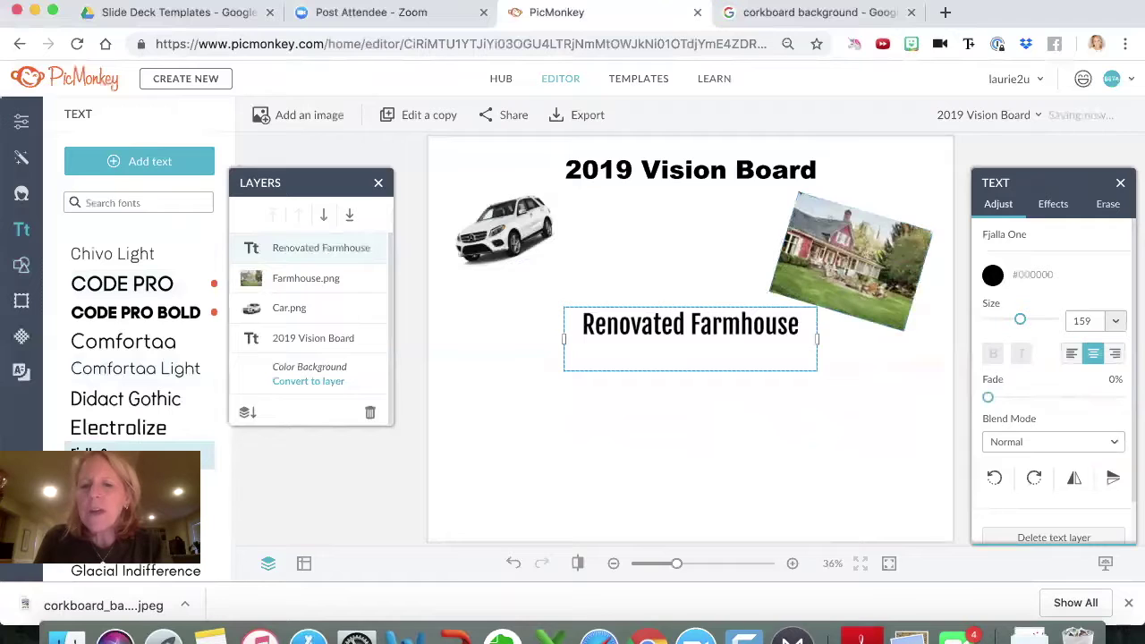
type("with fire")
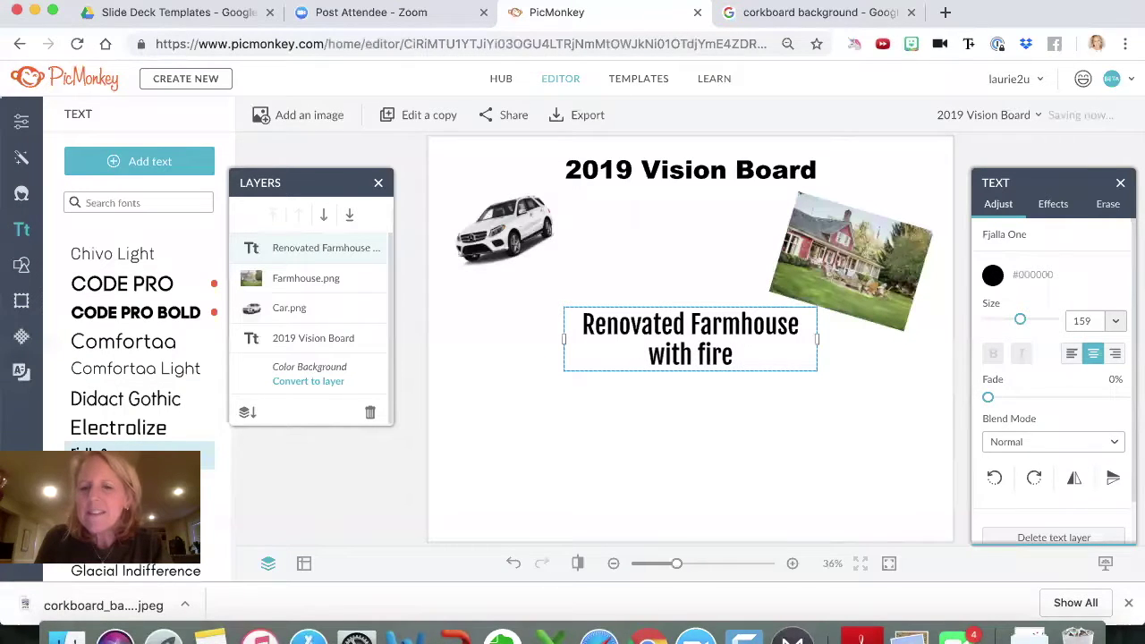
type("pit")
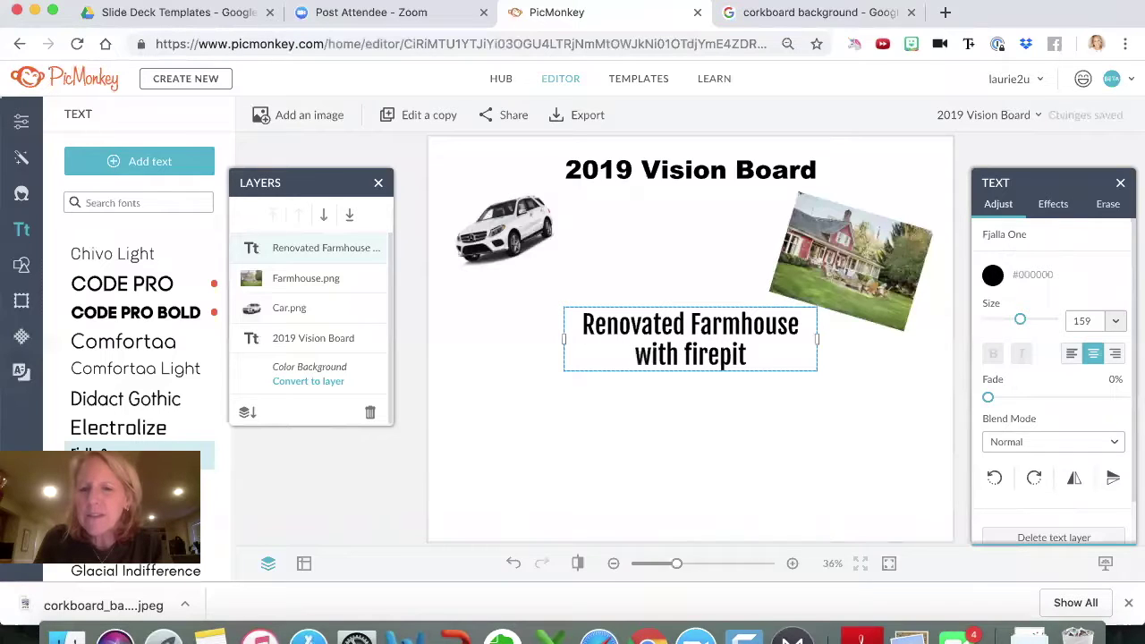
type(" & ")
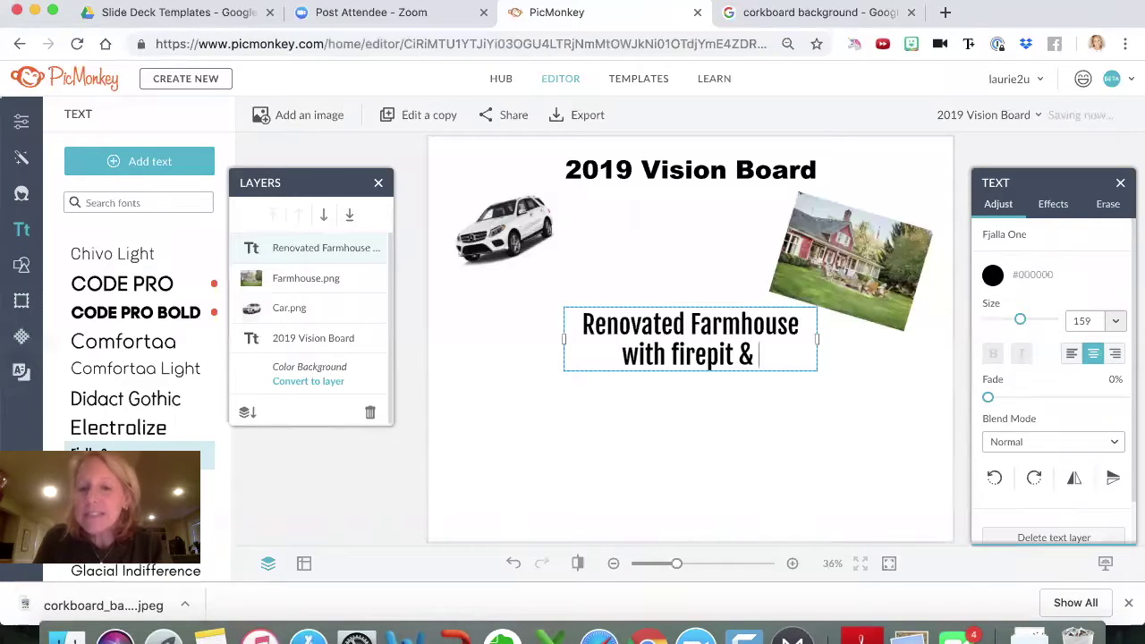
type("chickens")
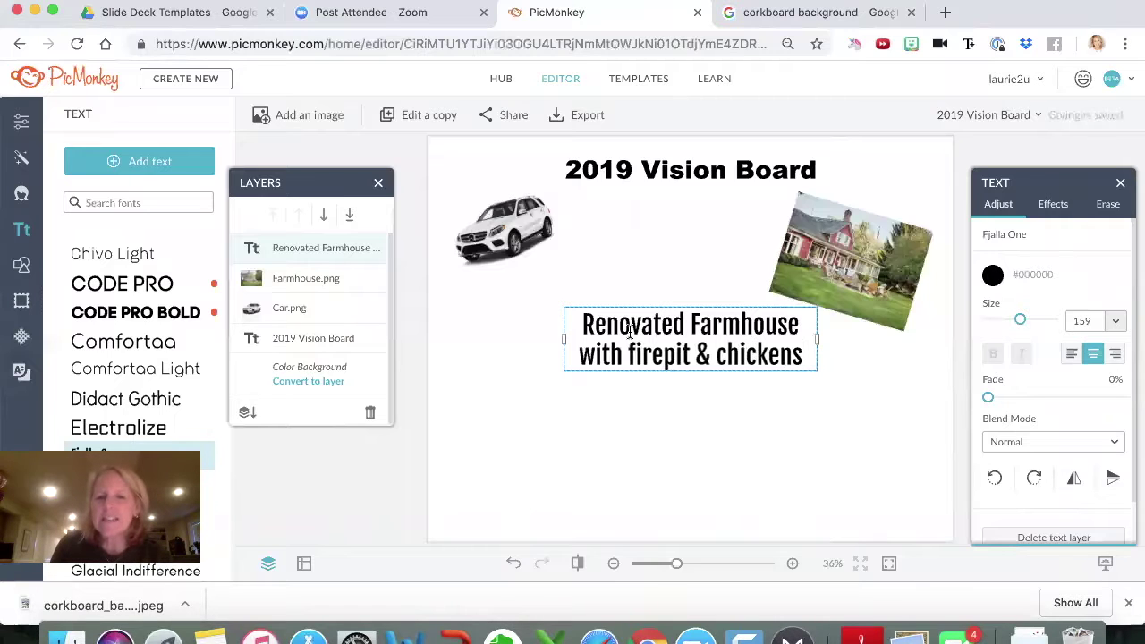
Step: Reduce the farmhouse caption's font size to 90, tilt it to match the picture, and place it directly beneath the farmhouse
triple_click(667, 345)
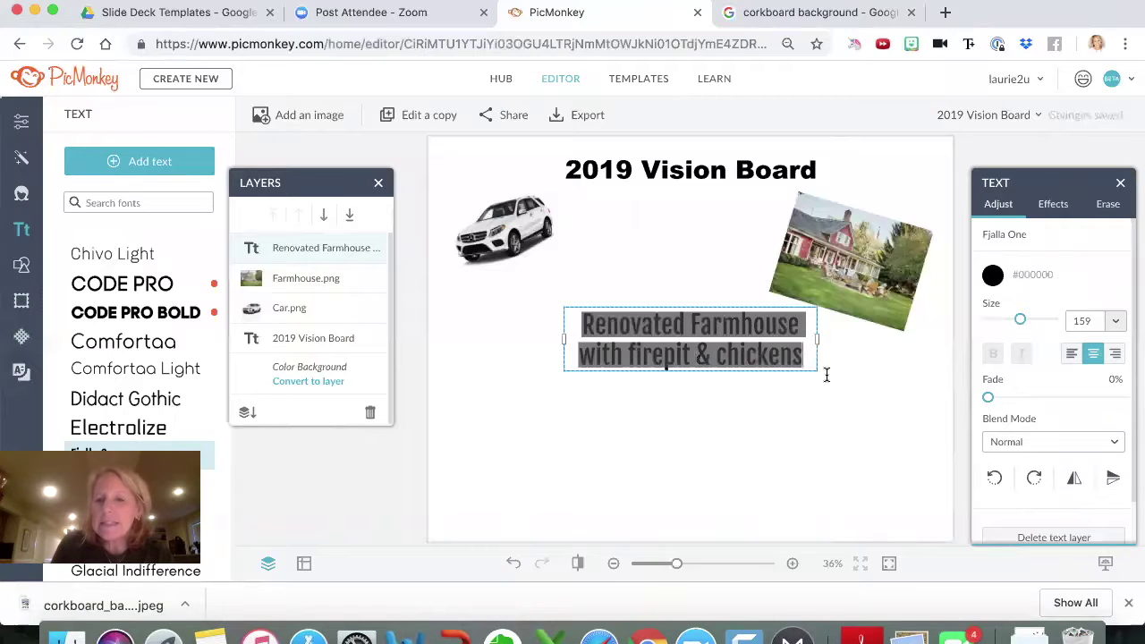
left_click_drag(1010, 322, 1006, 323)
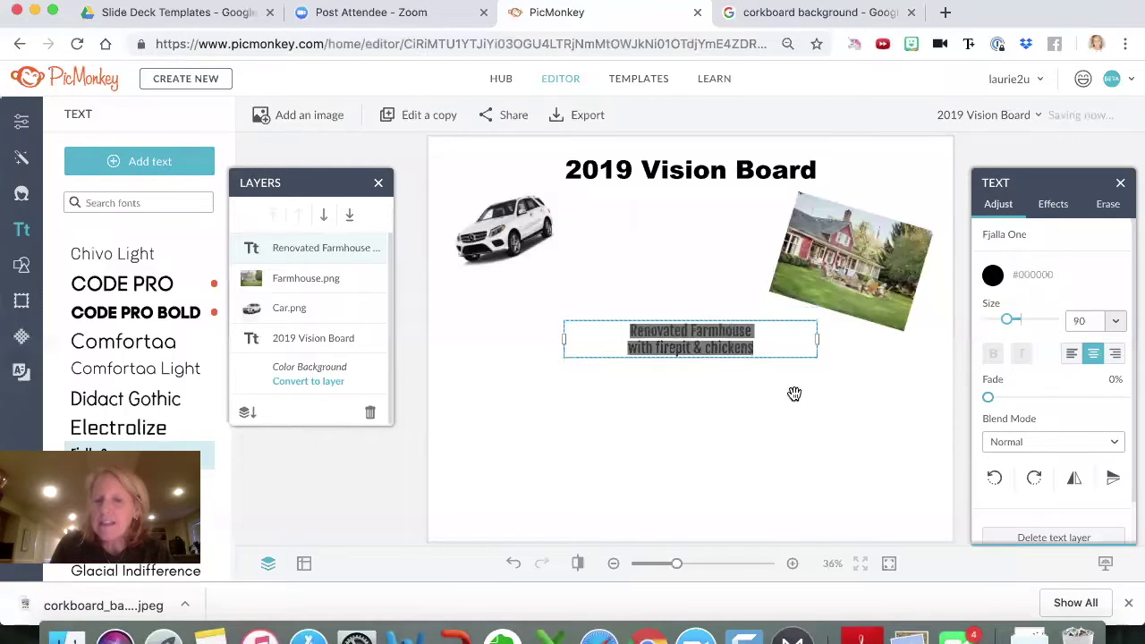
key("Escape")
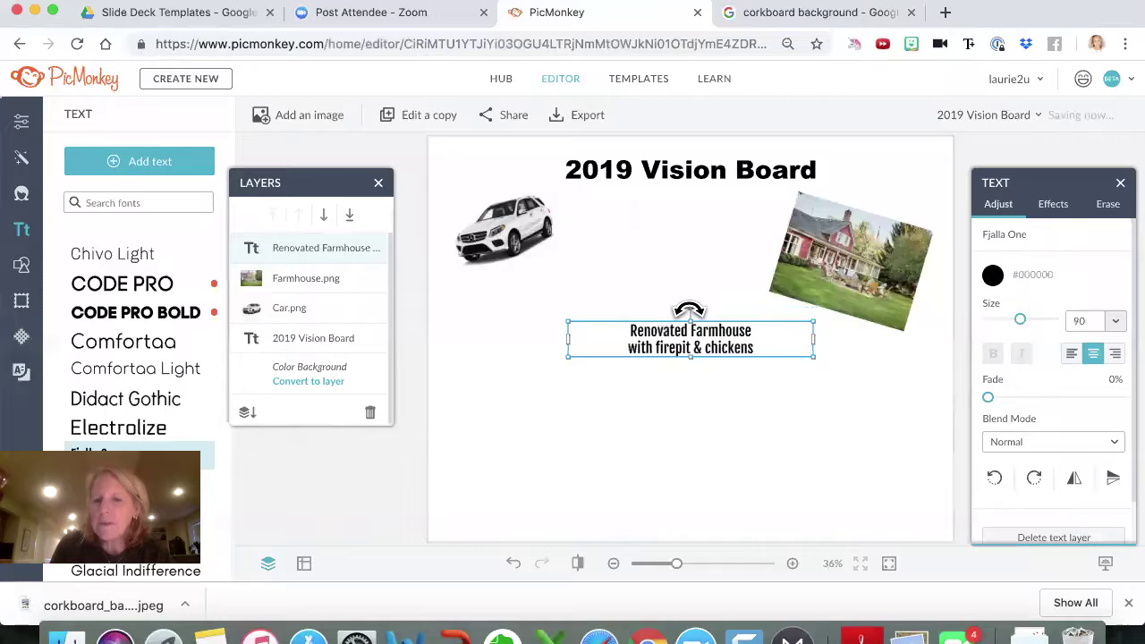
left_click_drag(696, 309, 823, 338)
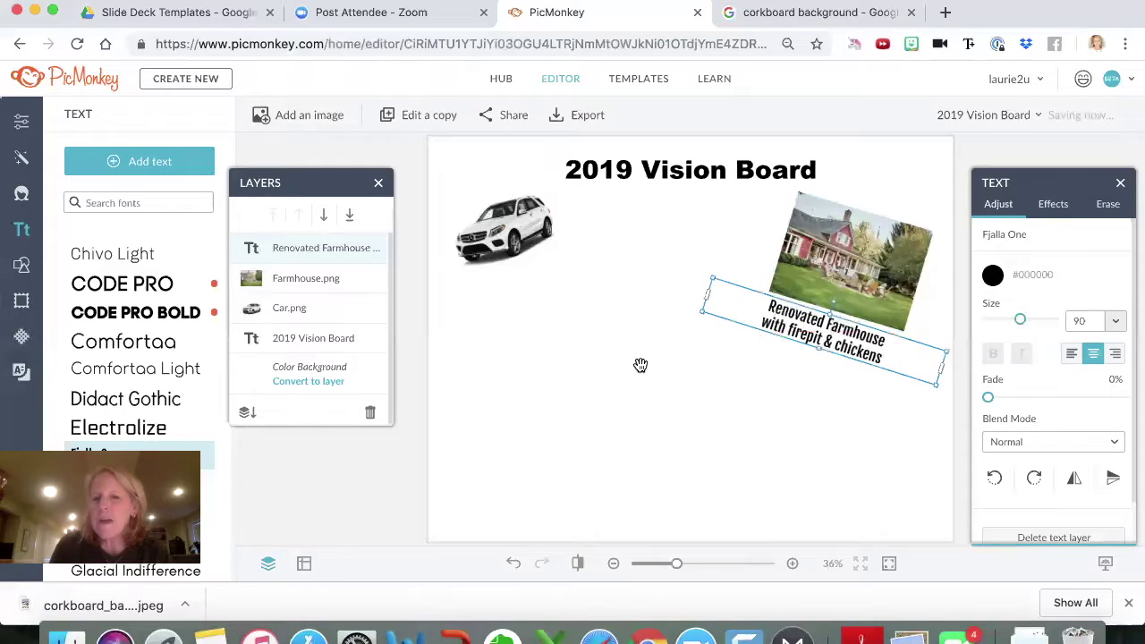
left_click(557, 317)
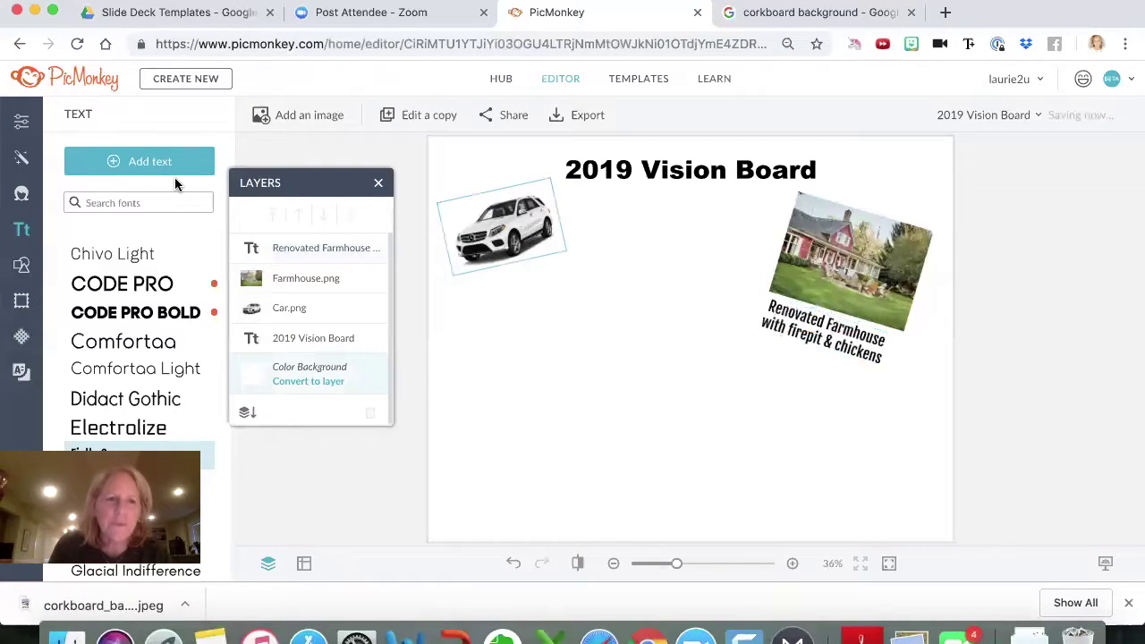
Step: Add another text in the Fjalla One font reading "Mercedes 350GL SUV"
left_click(153, 165)
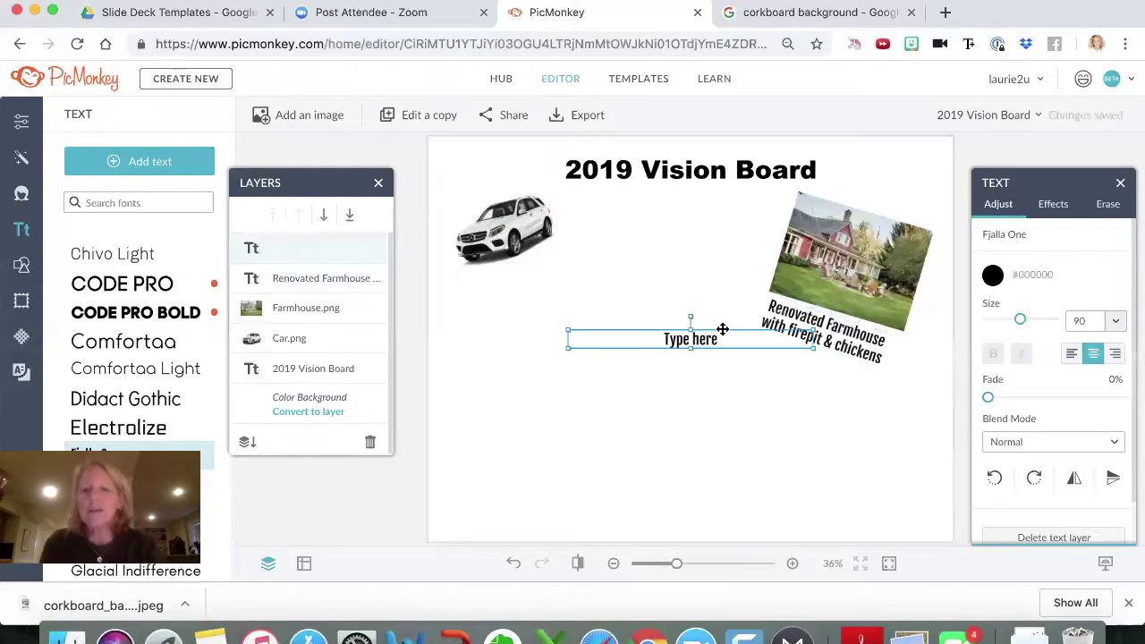
double_click(727, 337)
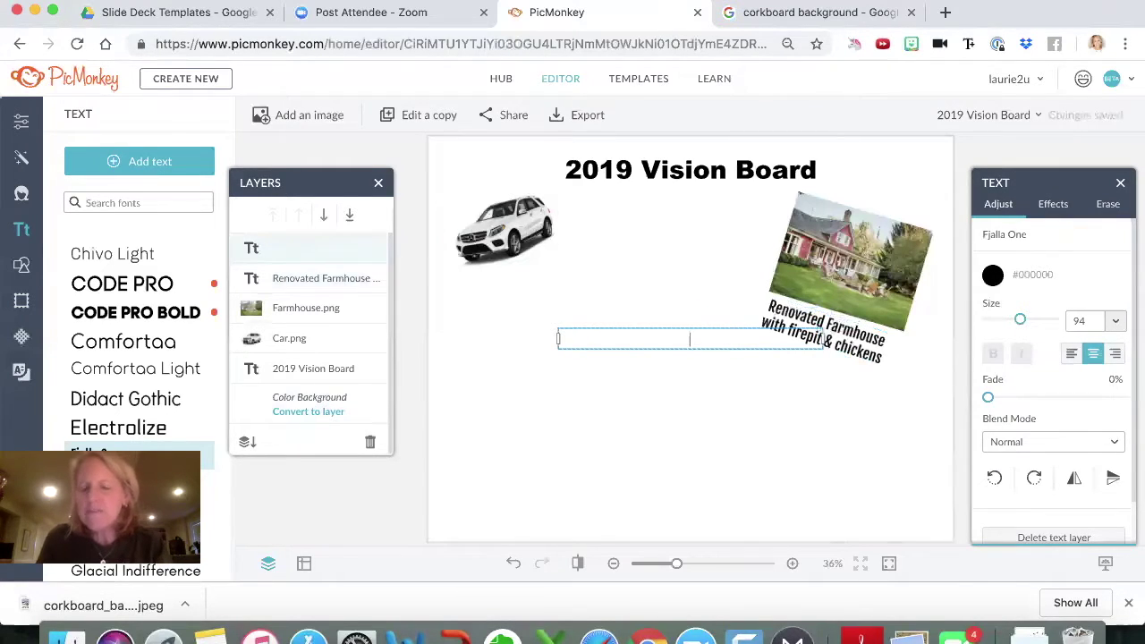
type("Merced")
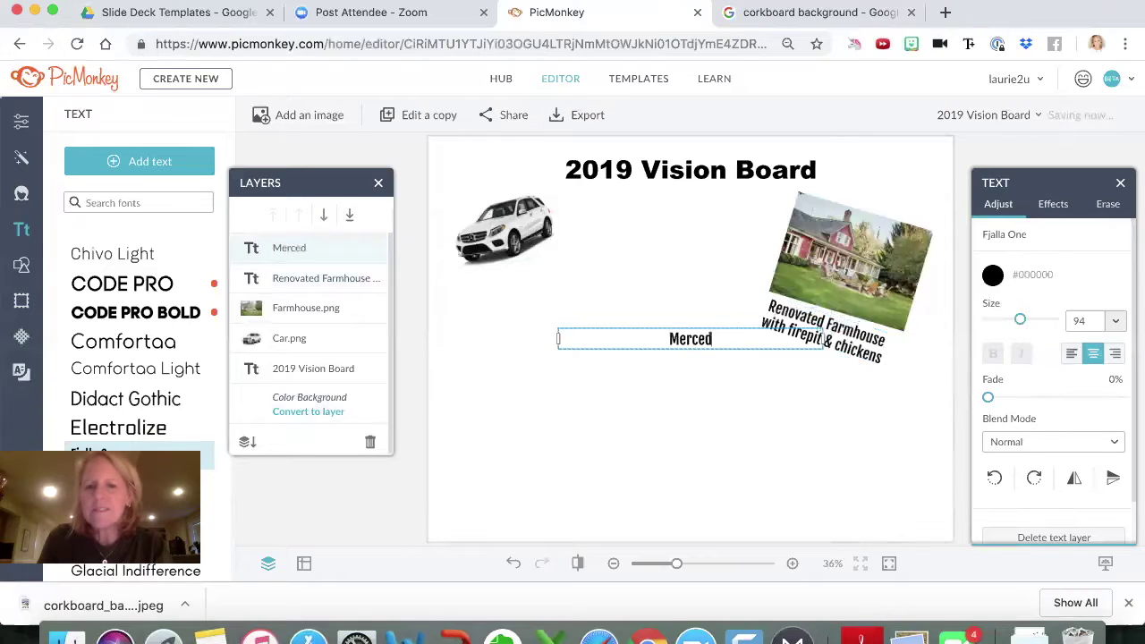
type("es 35")
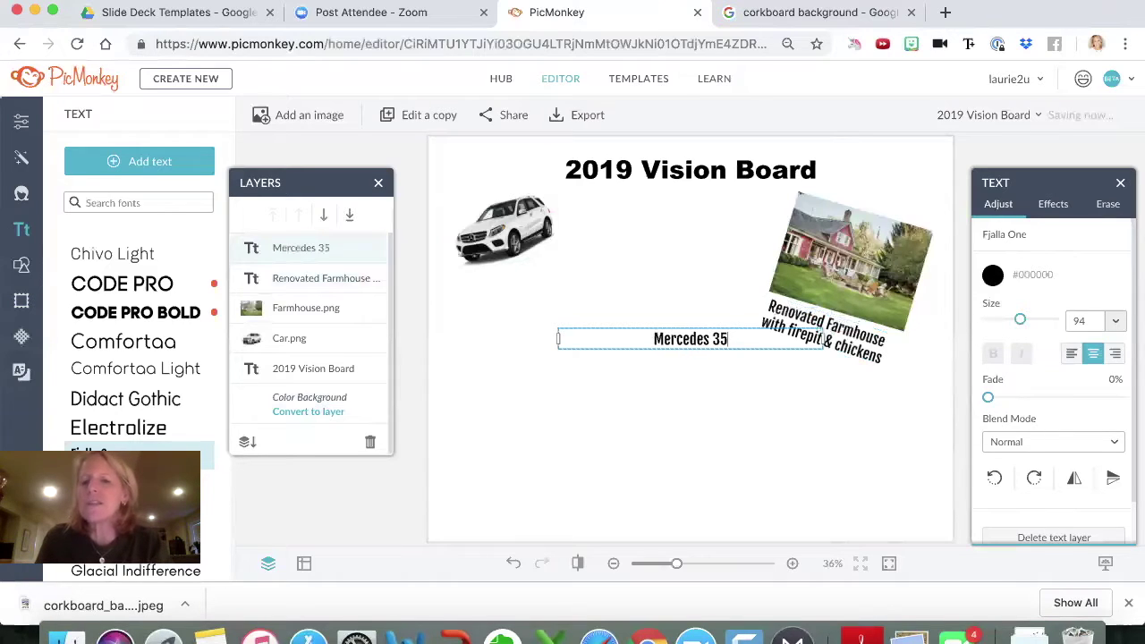
type("0")
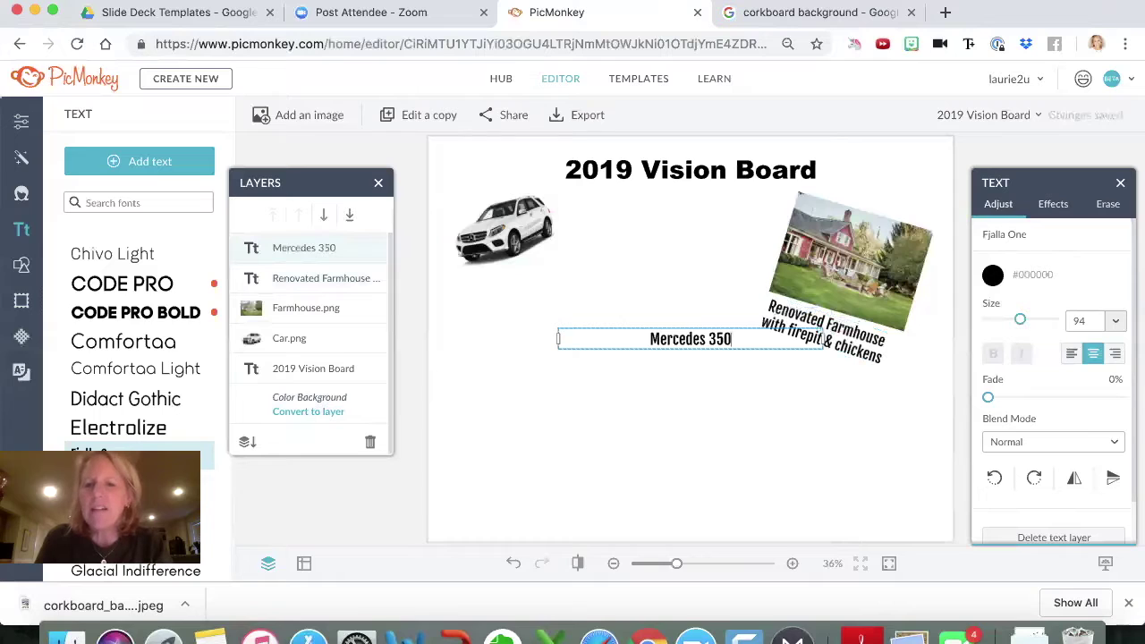
type("GL")
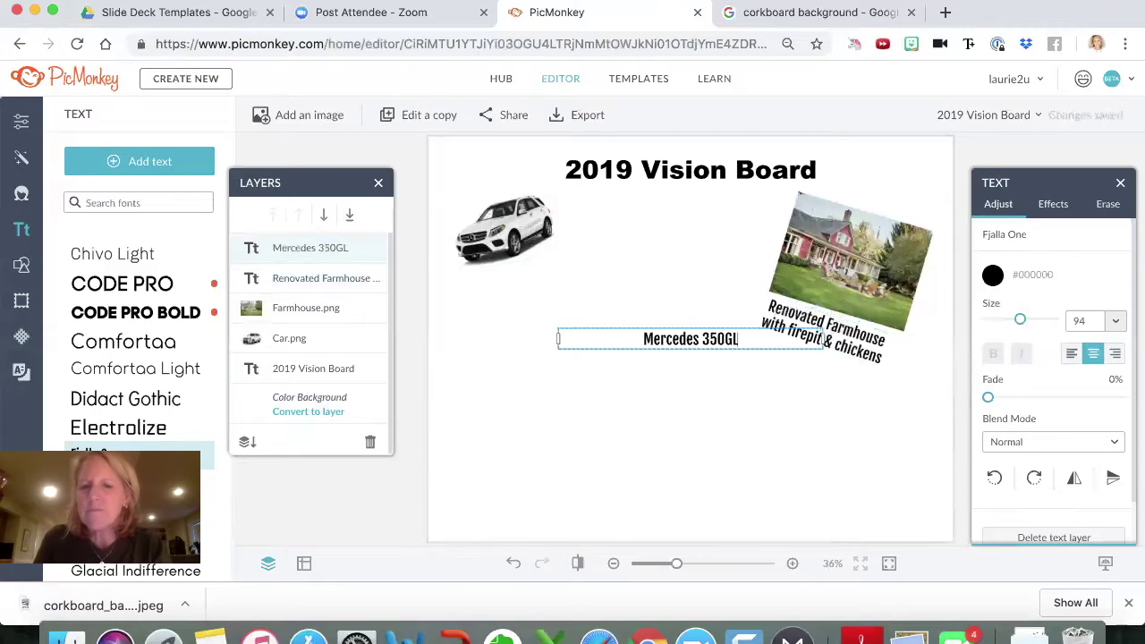
type(" SUV")
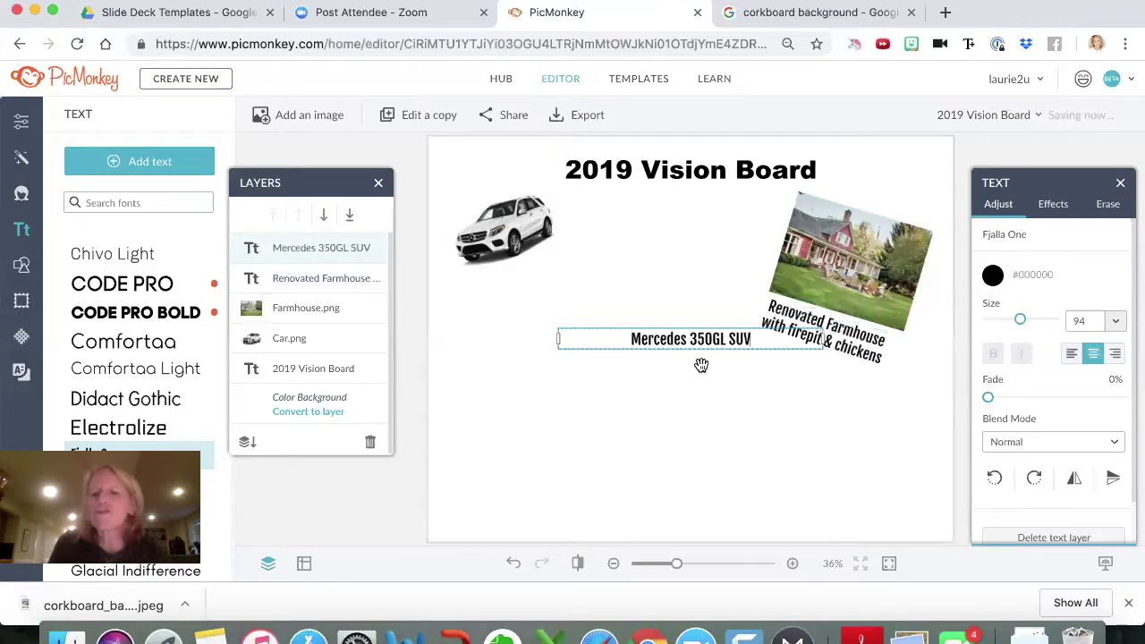
Step: Tilt the Mercedes caption counterclockwise to match the car's angle
left_click(669, 338)
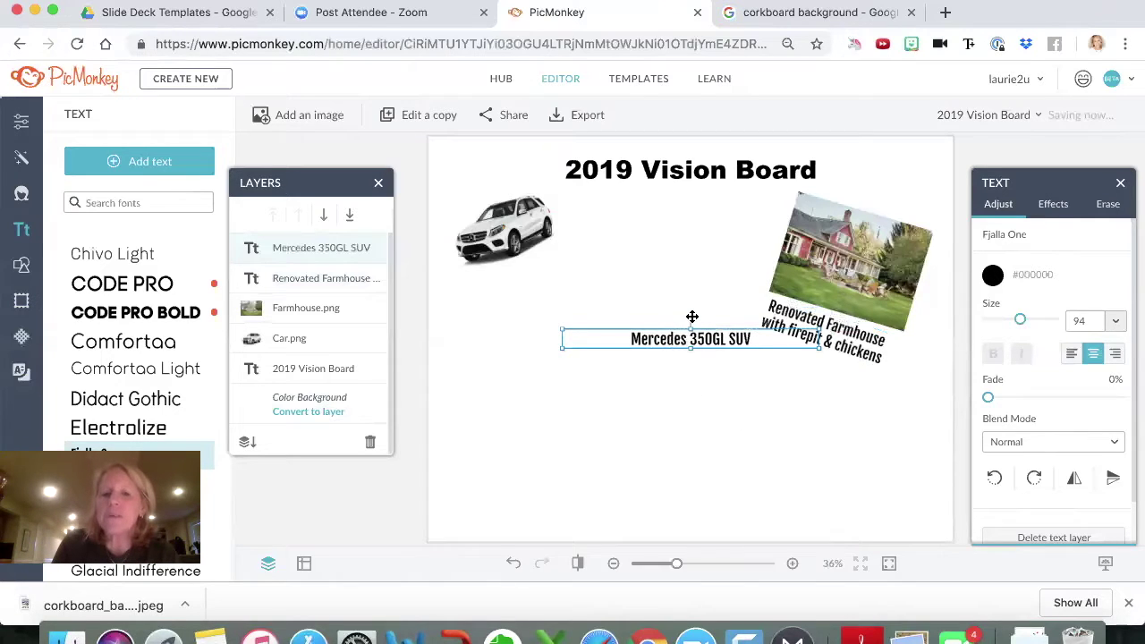
left_click_drag(657, 306, 581, 290)
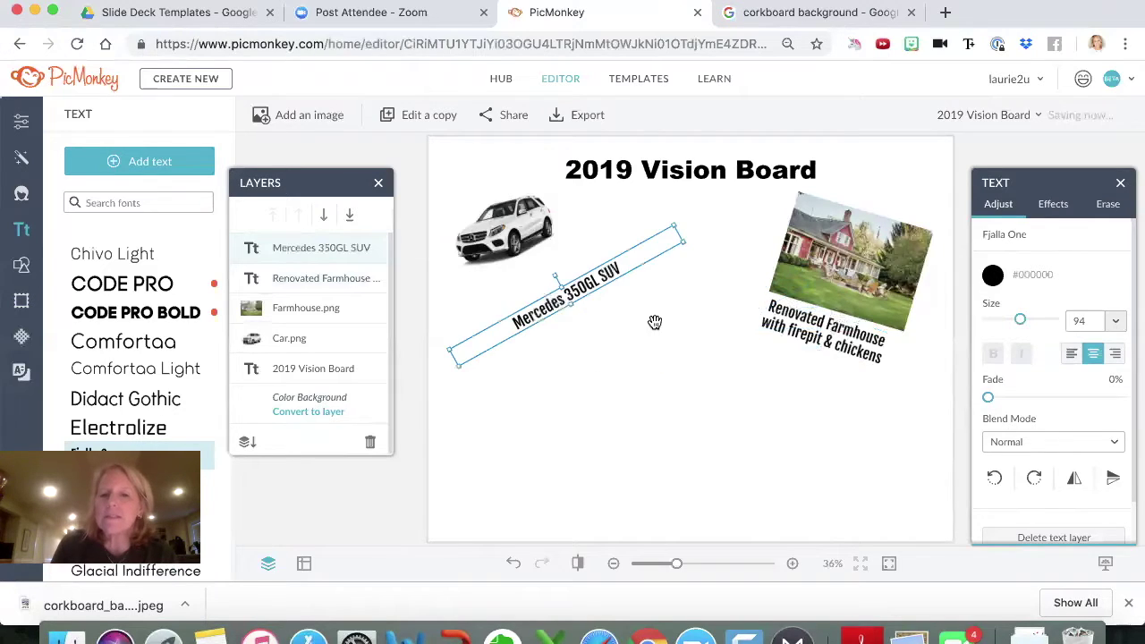
Step: Change the Mercedes caption's font to Sensei Medium and place it directly beneath the car
left_click(575, 297)
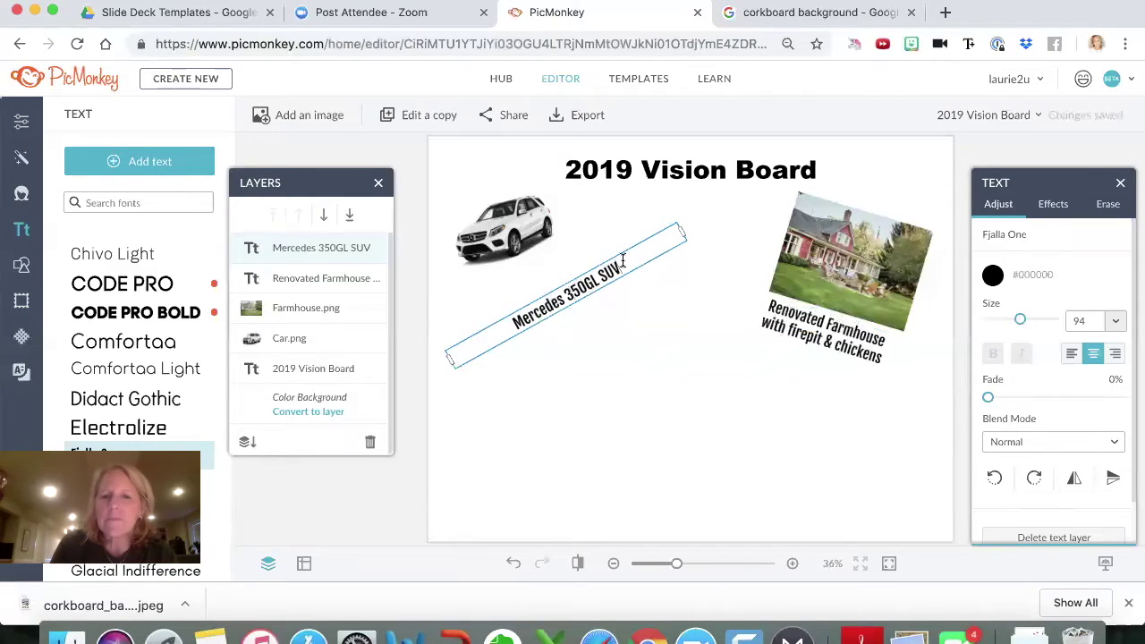
left_click_drag(621, 270, 507, 323)
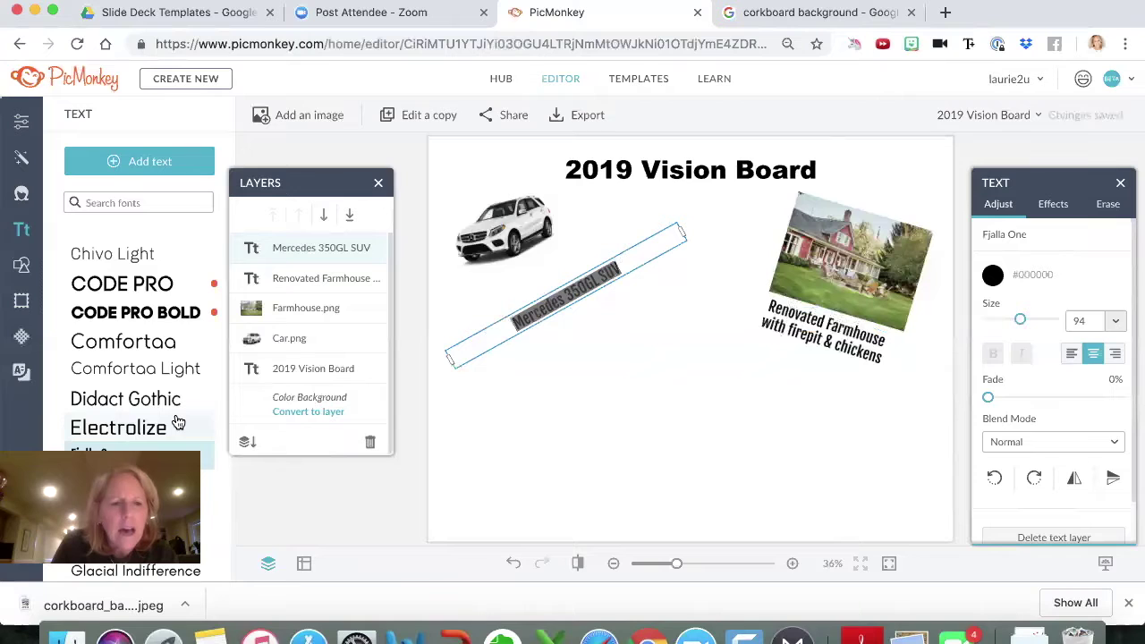
scroll(149, 348, "up", 5)
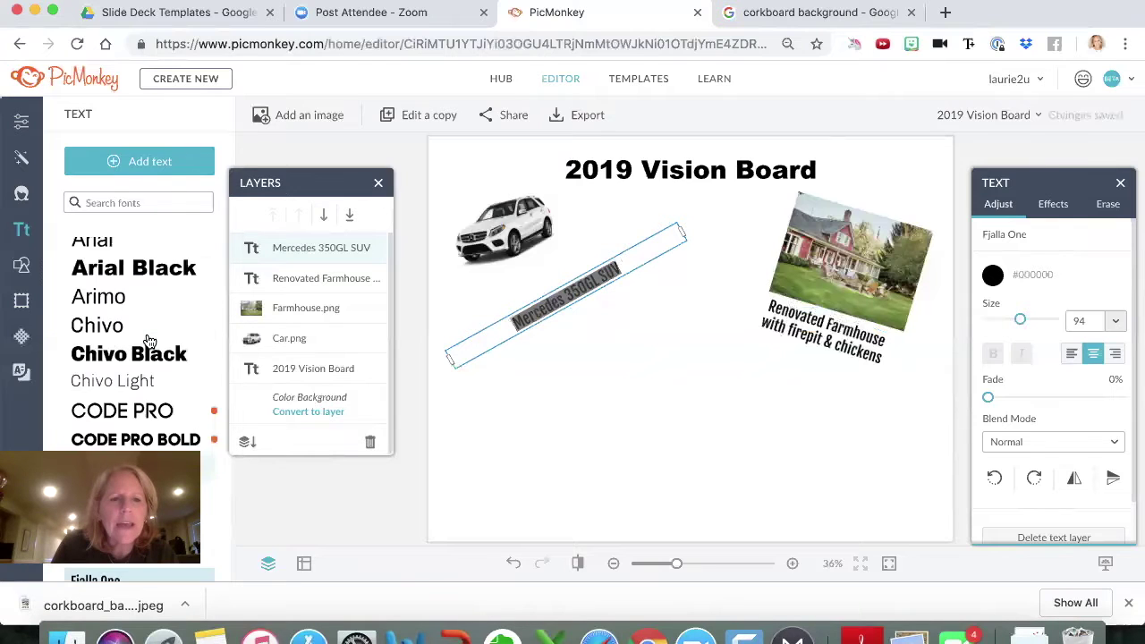
left_click(156, 258)
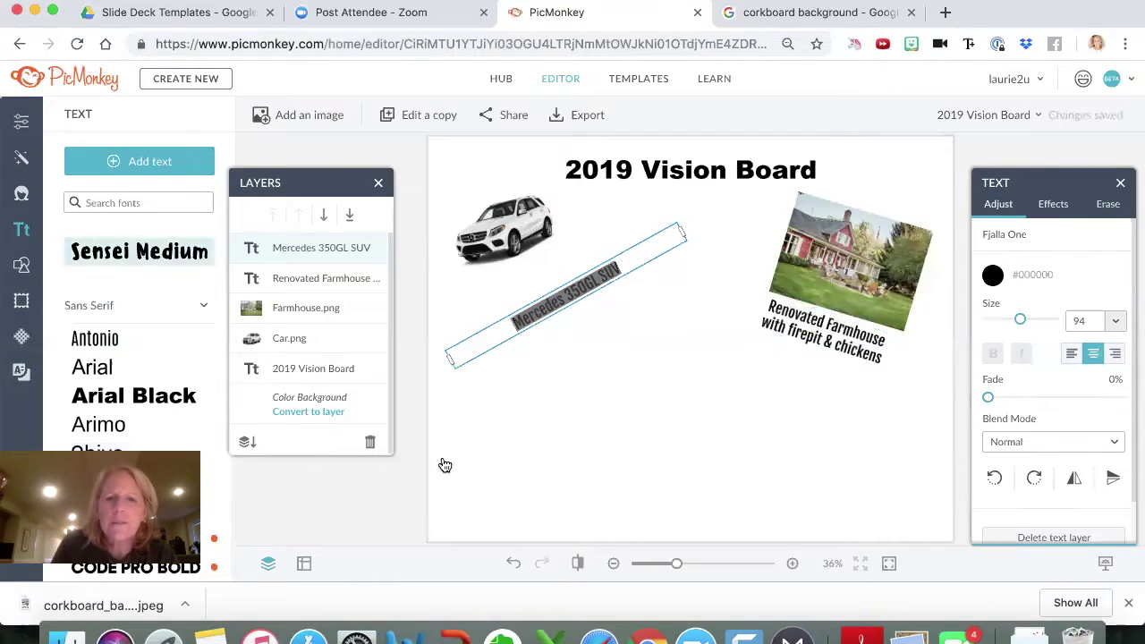
left_click(618, 300)
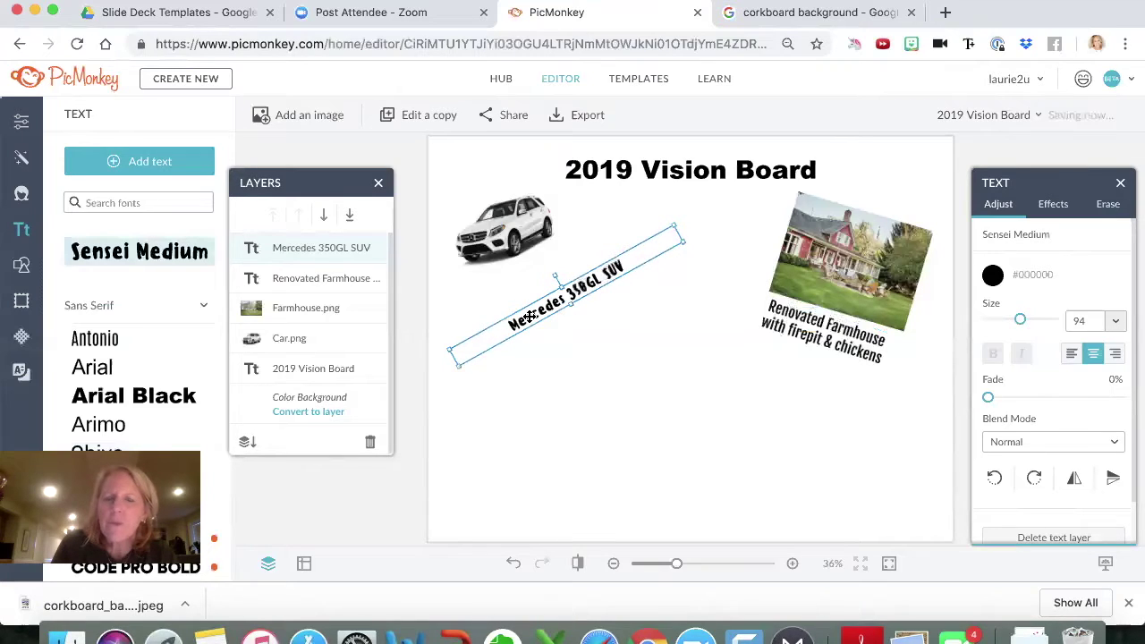
left_click_drag(527, 312, 506, 288)
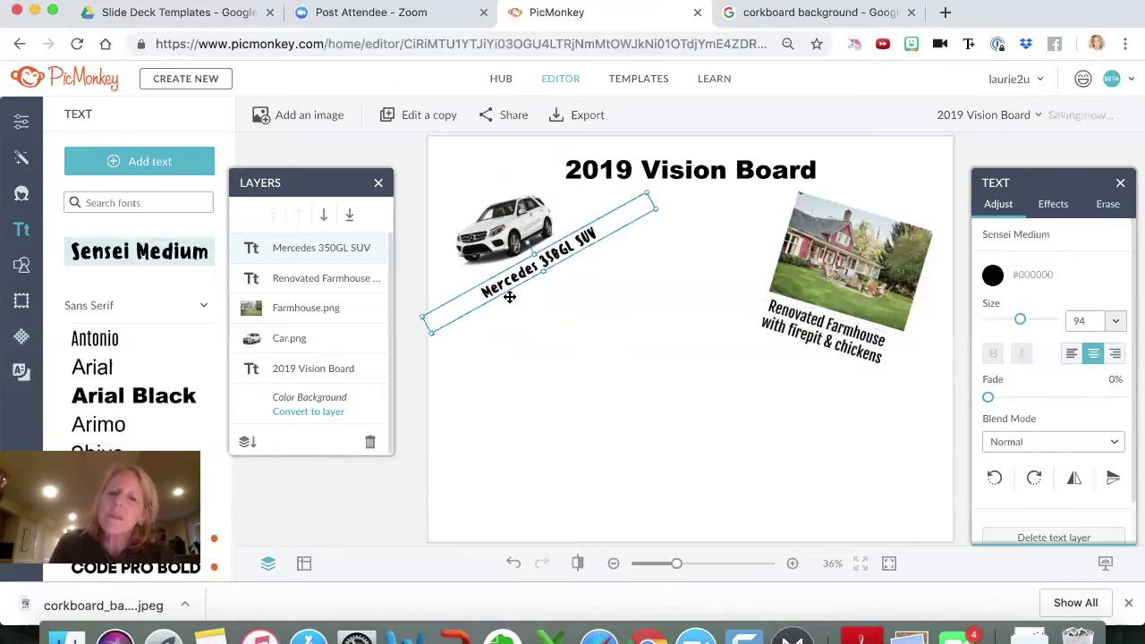
left_click(642, 443)
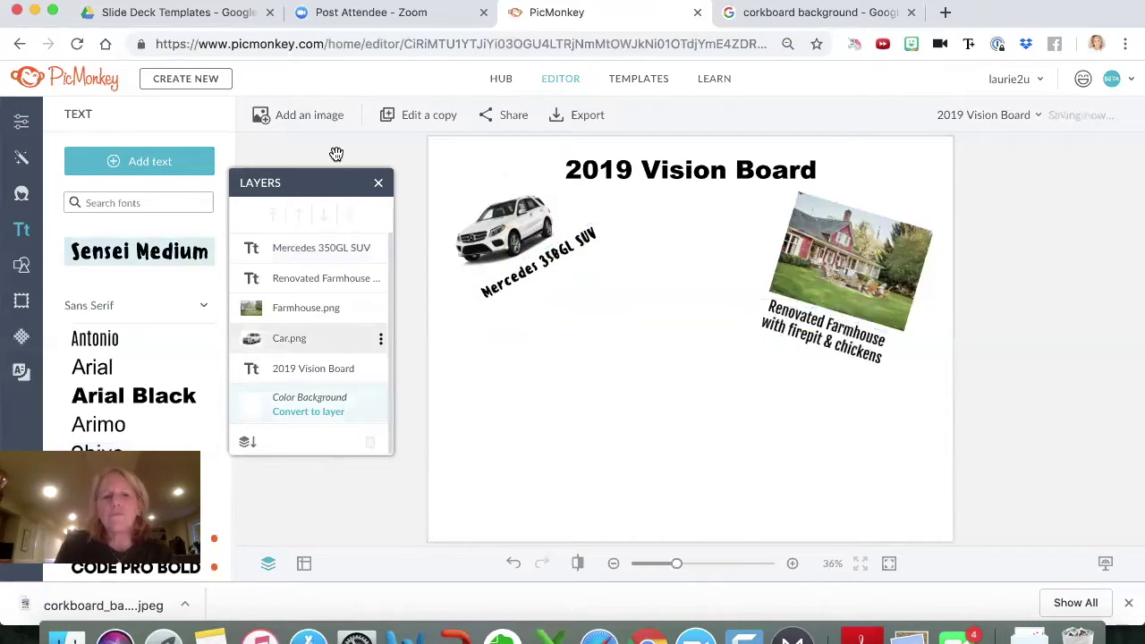
left_click(152, 163)
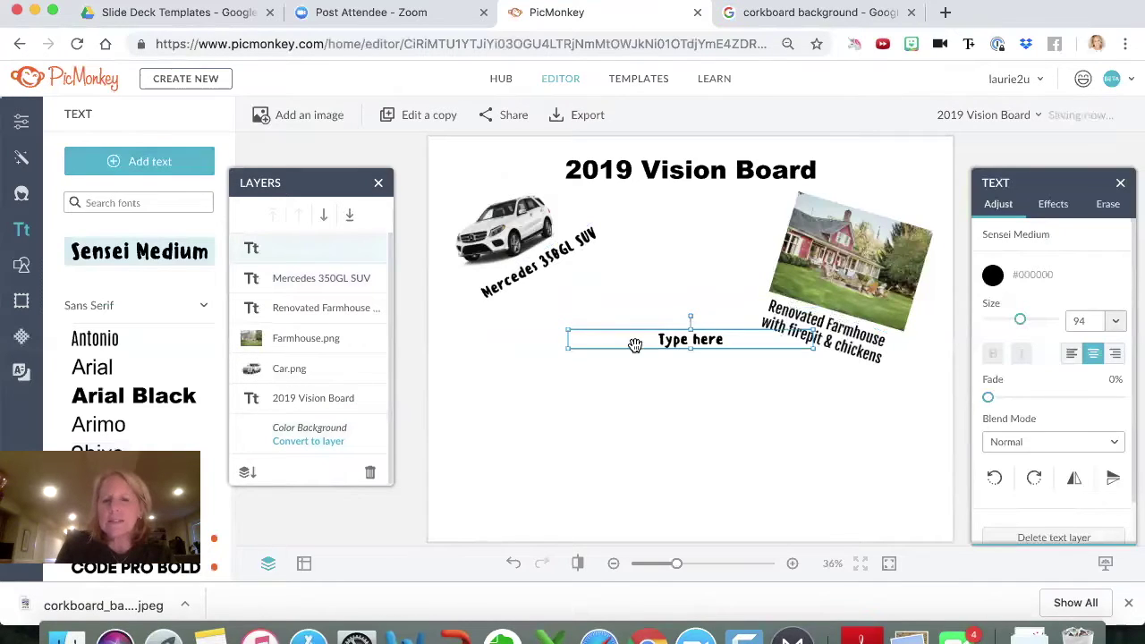
left_click(696, 456)
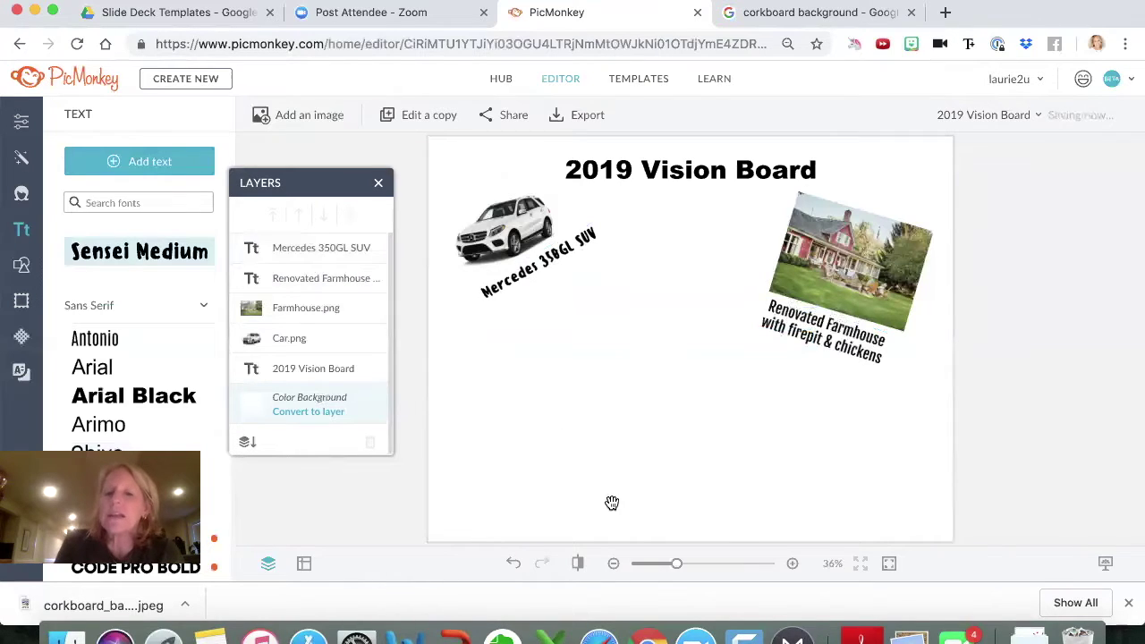
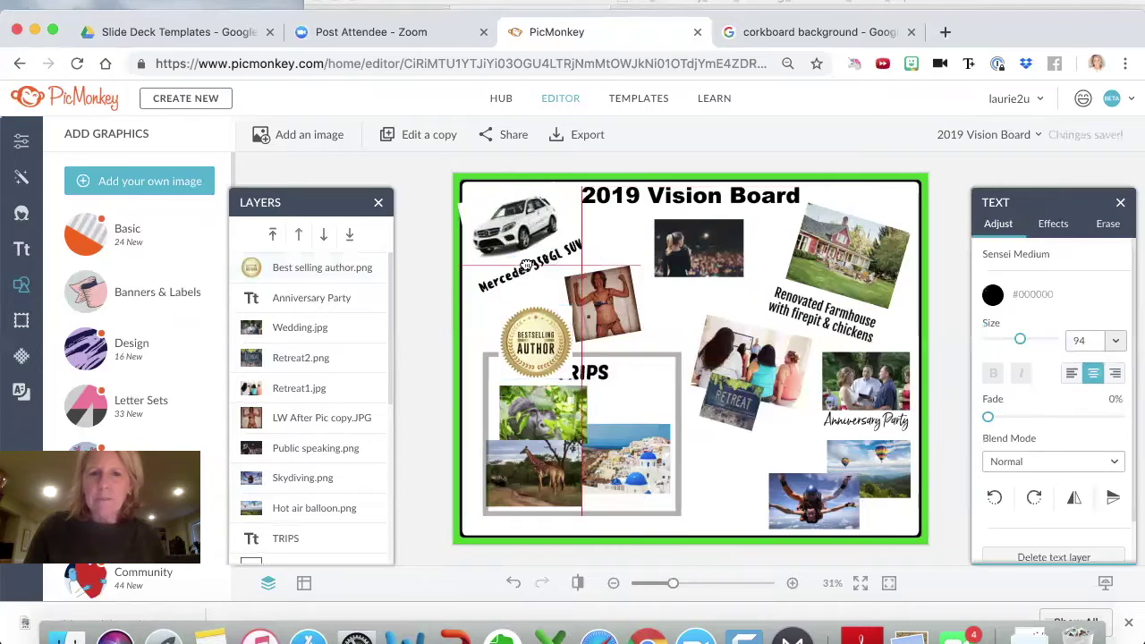
Step: Place the bestselling author badge beneath the Mercedes caption and tilt it slightly counterclockwise
left_click_drag(537, 327, 528, 267)
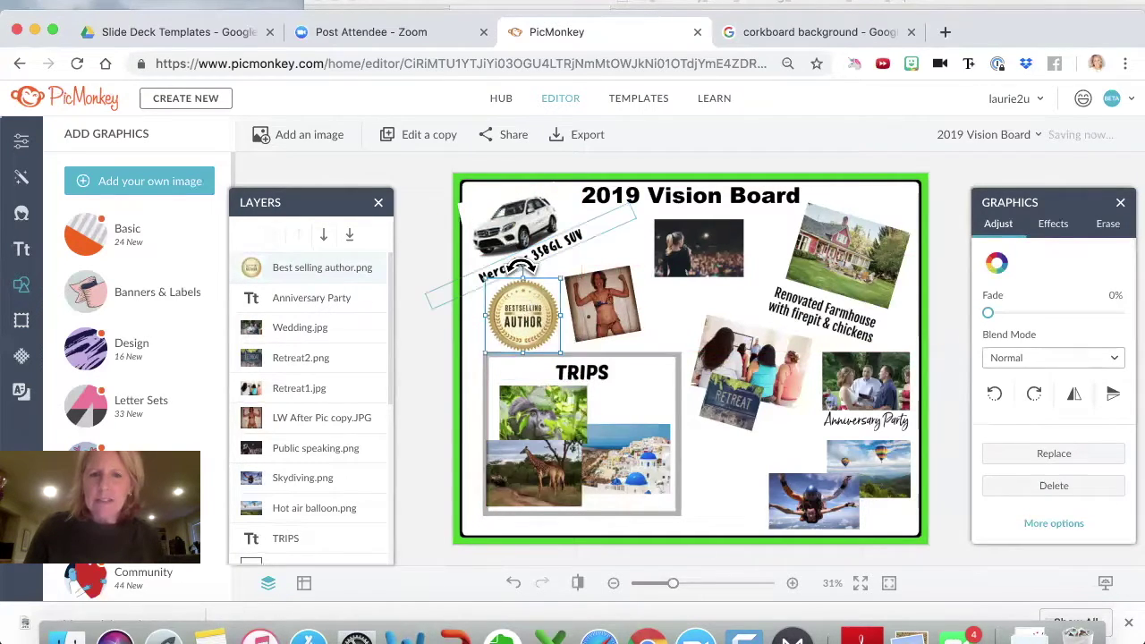
mouse_move(521, 269)
left_mouse_down()
mouse_move(541, 261)
mouse_move(508, 266)
mouse_move(534, 270)
mouse_move(523, 268)
left_mouse_up()
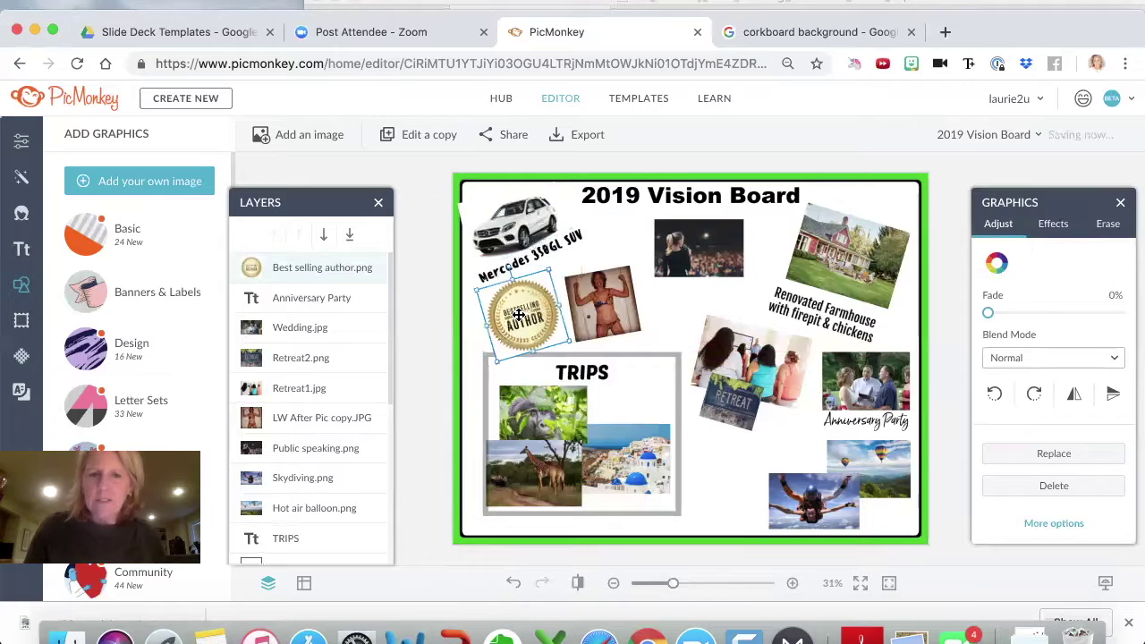
mouse_move(519, 315)
left_mouse_down()
mouse_move(521, 304)
mouse_move(519, 319)
left_mouse_up()
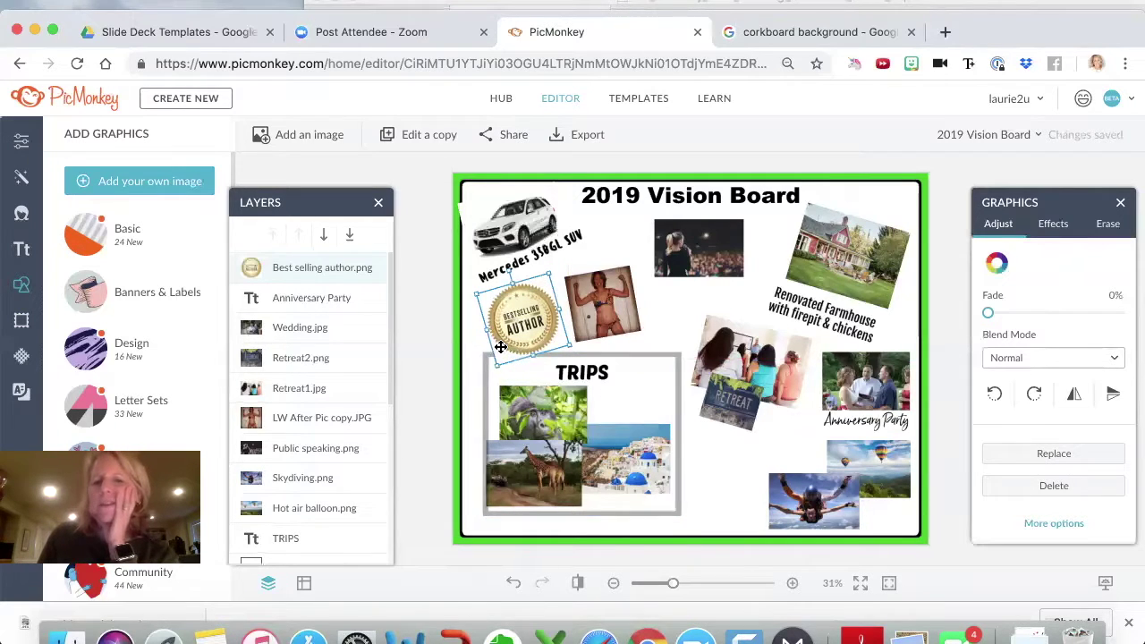
left_click_drag(525, 305, 519, 305)
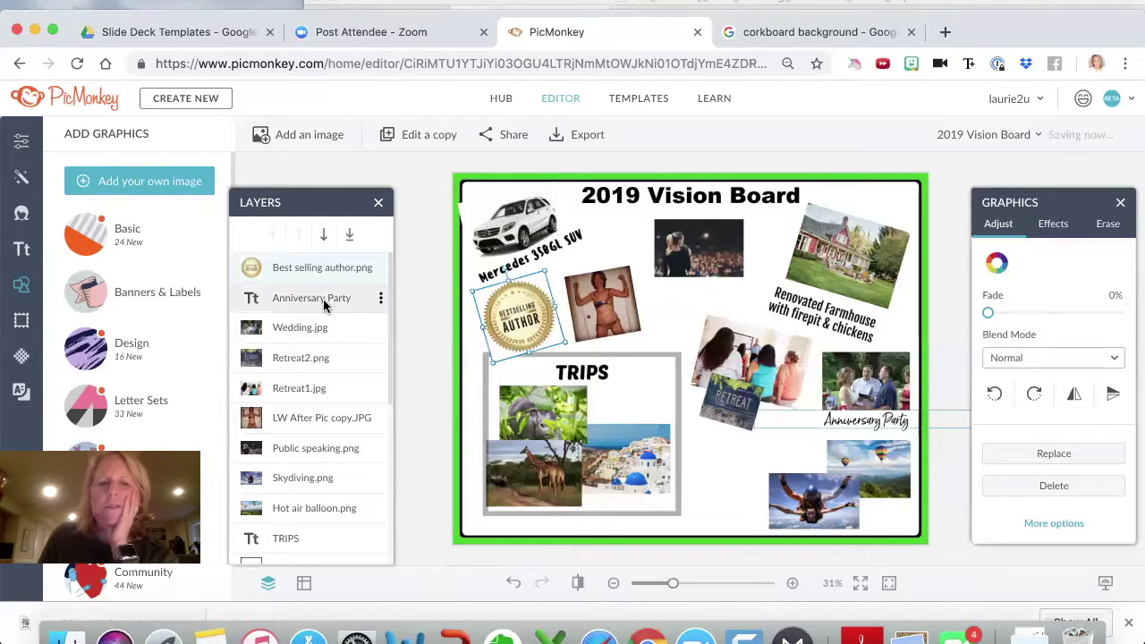
Step: Reorder the bestselling author badge to sit below the Trips - Safari1 layer and nudge it up, clear of the TRIPS frame
left_click_drag(294, 270, 311, 503)
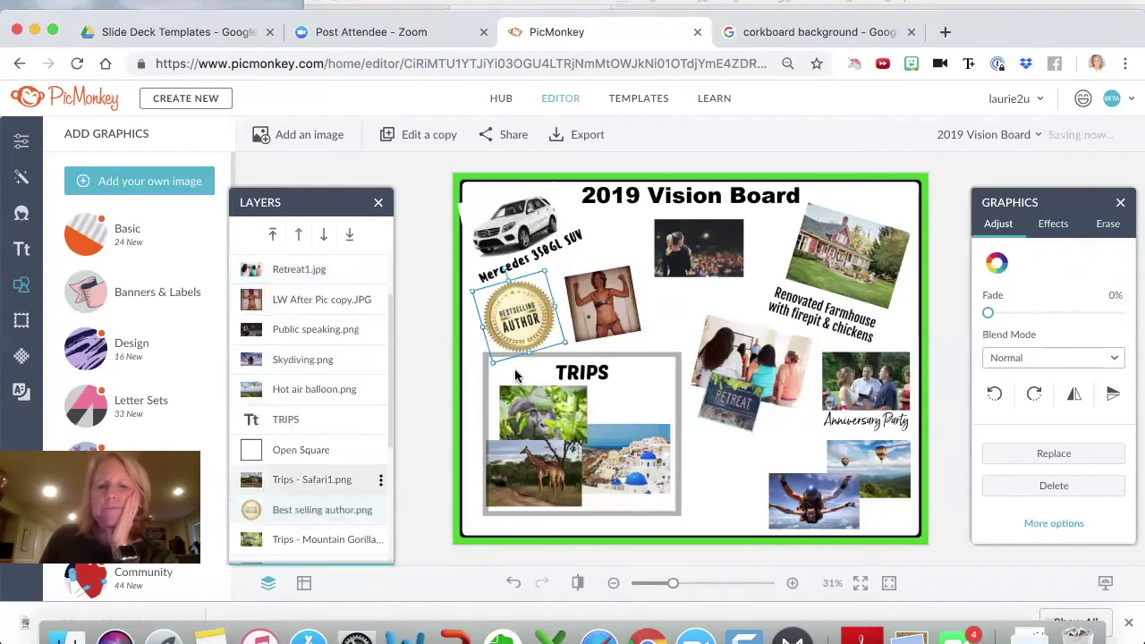
left_click(469, 333)
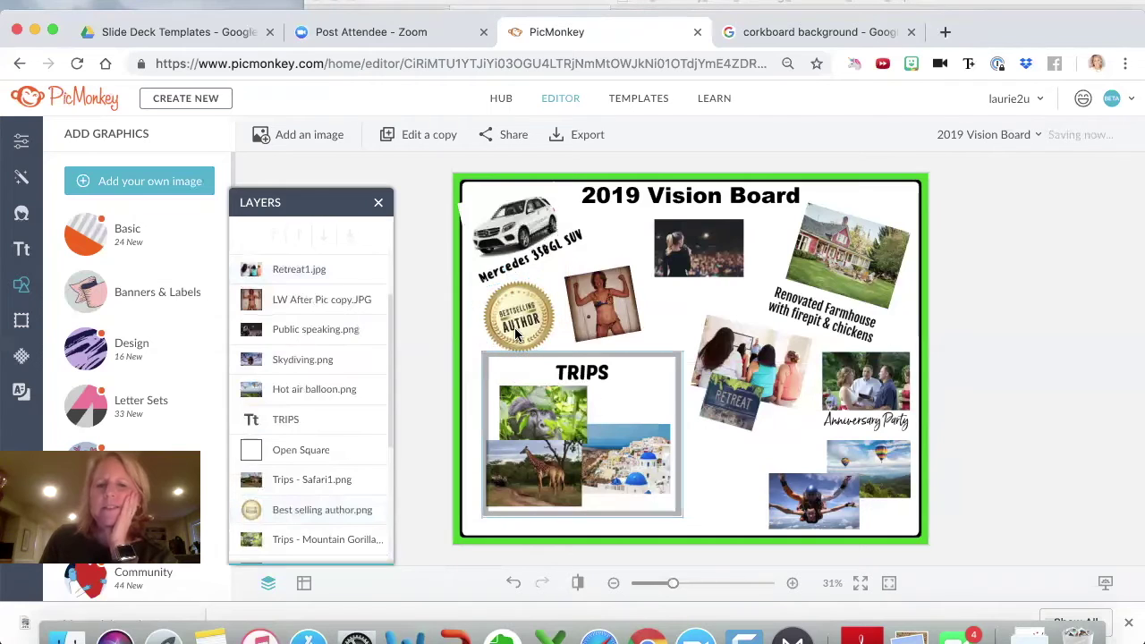
left_click_drag(519, 308, 518, 304)
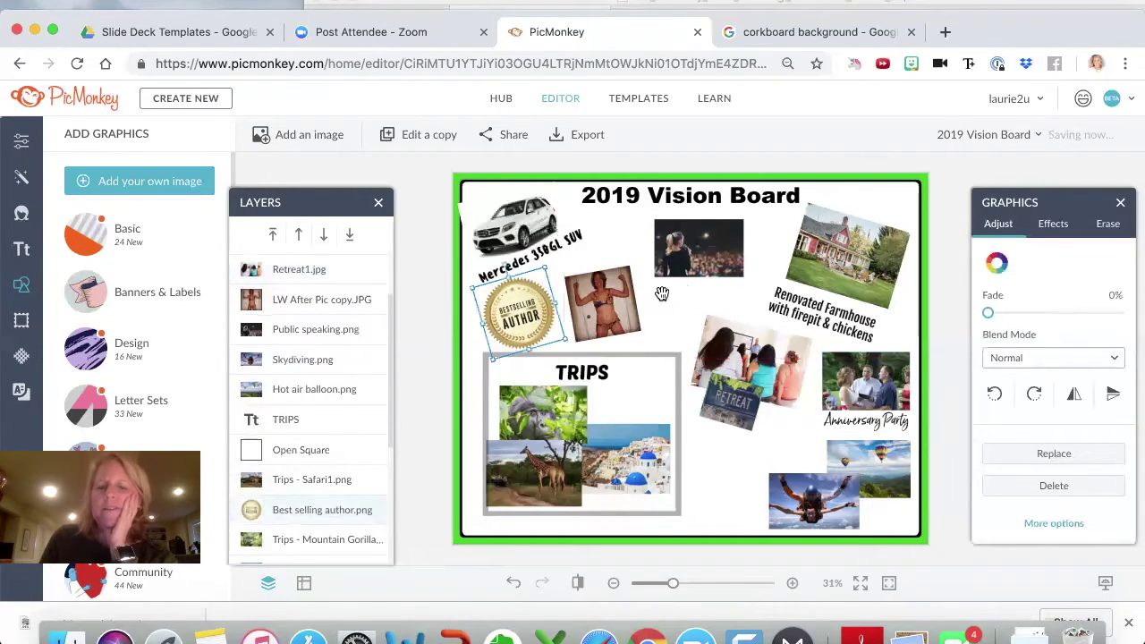
Step: Shift the public speaking picture slightly right and move the after-pic photo up and right, beside the Mercedes caption
left_click_drag(621, 299, 624, 283)
left_click_drag(705, 239, 721, 235)
left_click_drag(619, 279, 630, 270)
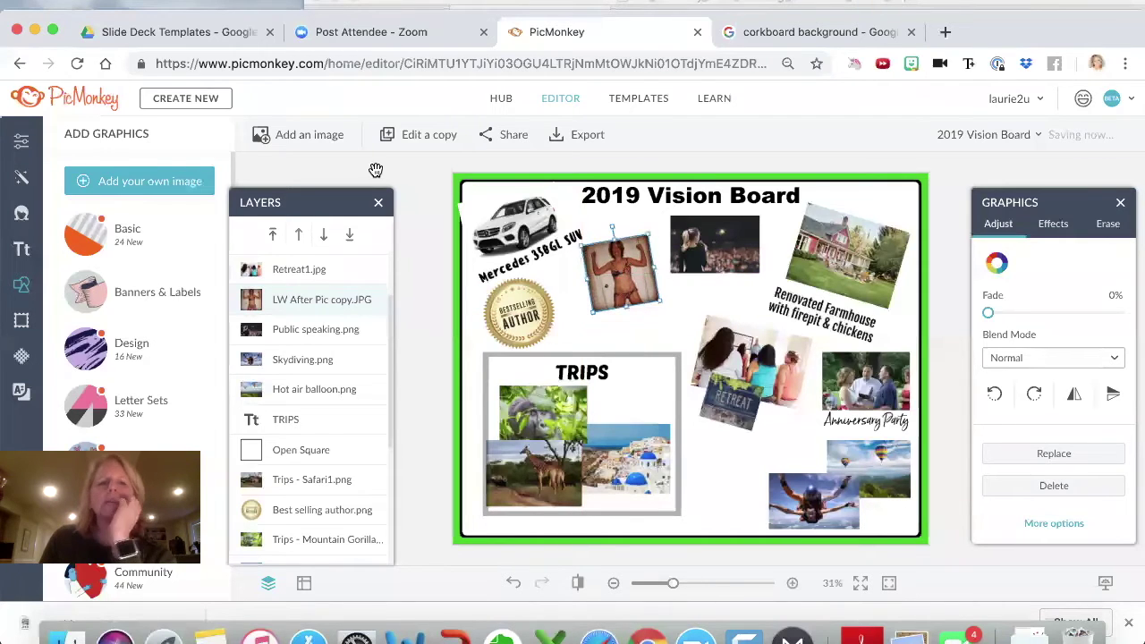
Step: Add the Quit job picture from the Vision Board Pics folder on the computer
left_click(143, 188)
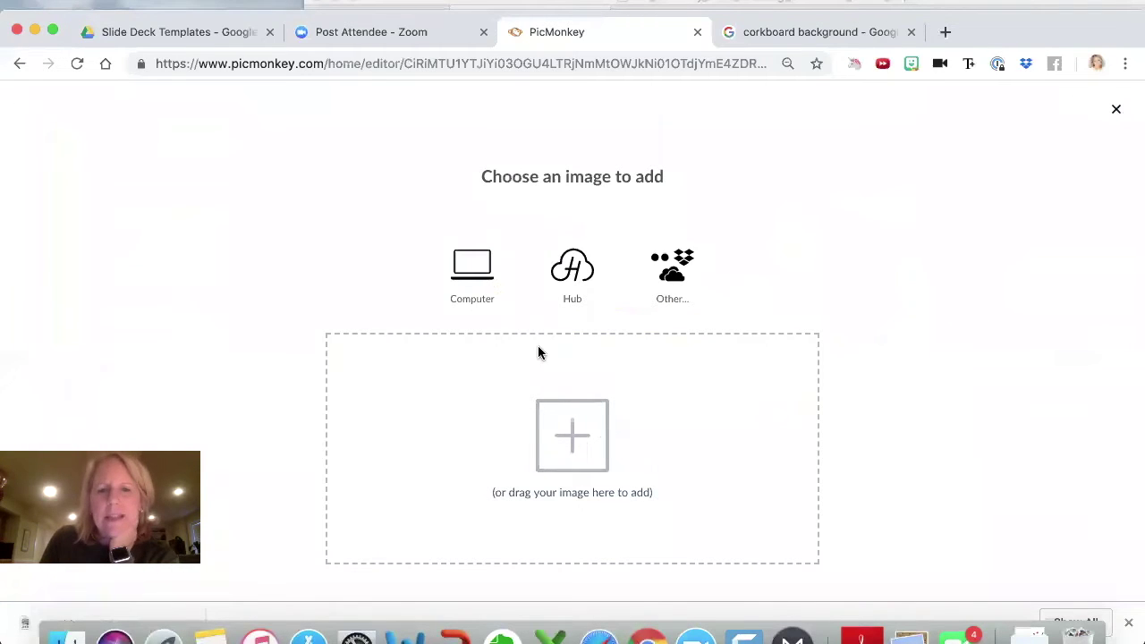
left_click(468, 273)
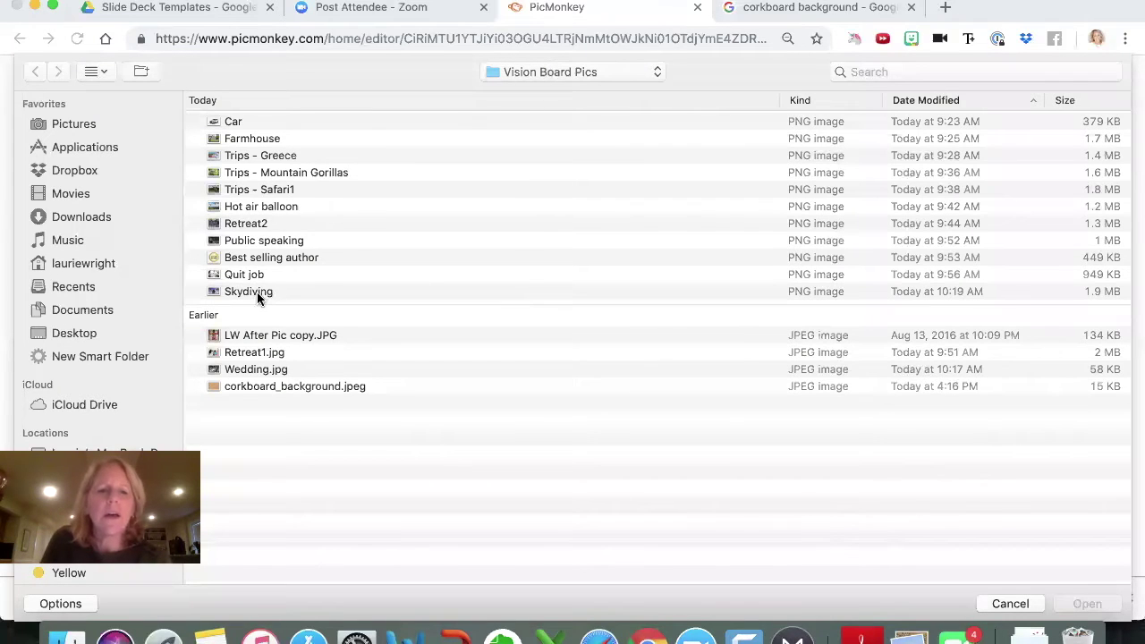
double_click(246, 276)
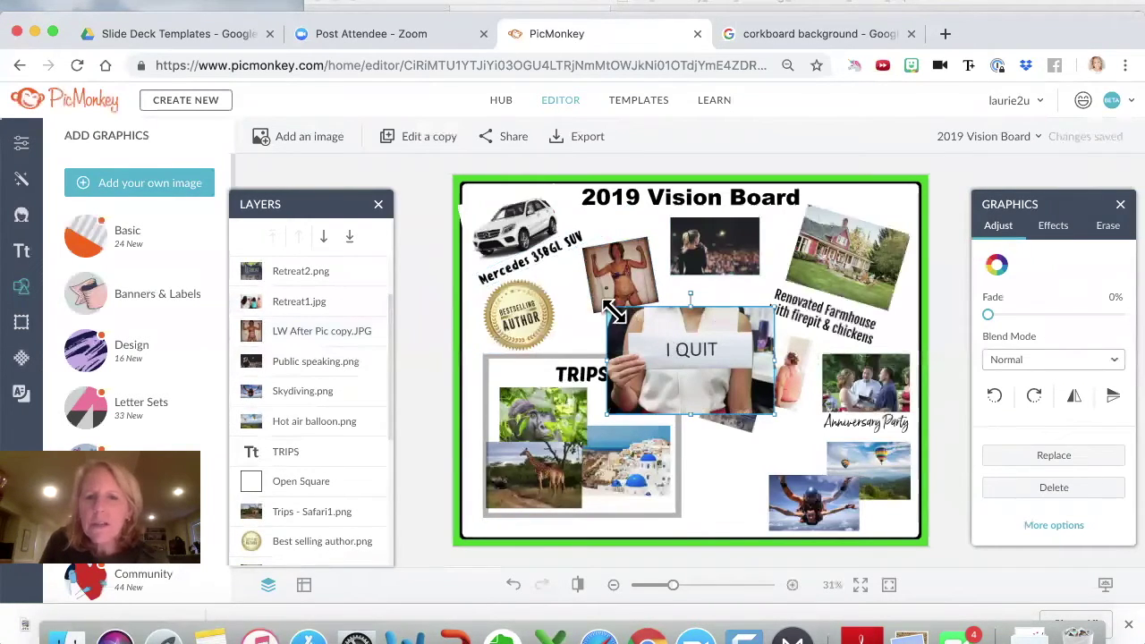
Step: Shrink the "I QUIT" picture proportionally, tilt it counterclockwise, and place it between the public speaking and retreat group pictures
left_click_drag(606, 305, 687, 350)
left_click_drag(755, 382, 758, 444)
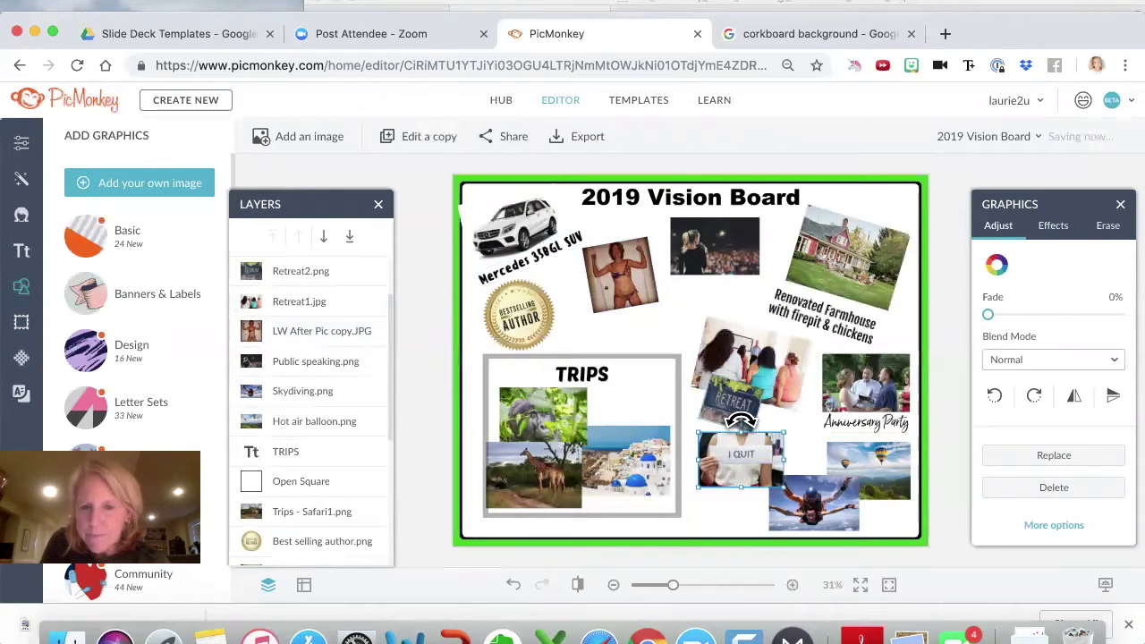
left_click_drag(736, 463, 732, 470)
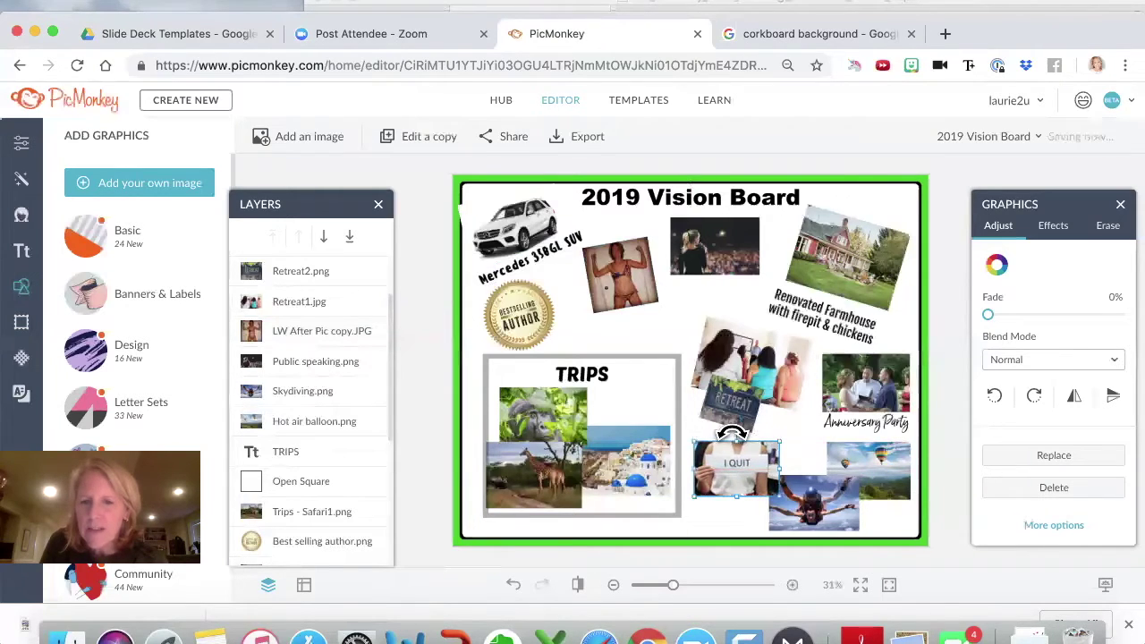
left_click_drag(734, 431, 708, 321)
Step: Move the retreat group picture and the overlapping RETREAT sign slightly down to clear space below the "I QUIT" picture
left_click(763, 373)
left_click_drag(763, 373, 721, 438)
left_click(717, 402)
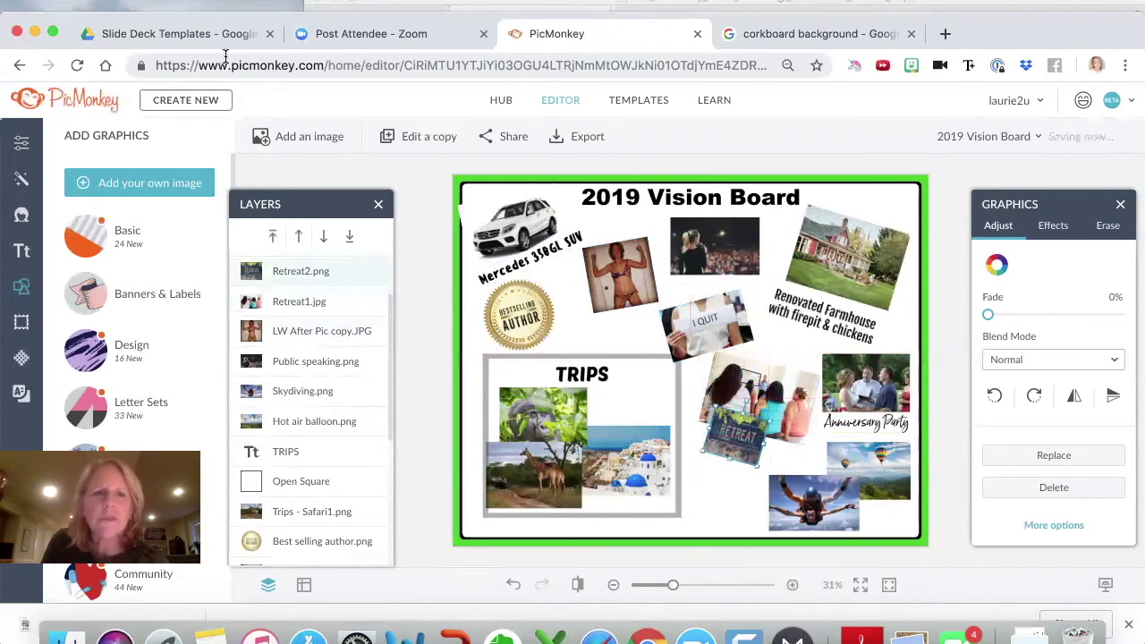
left_click(109, 184)
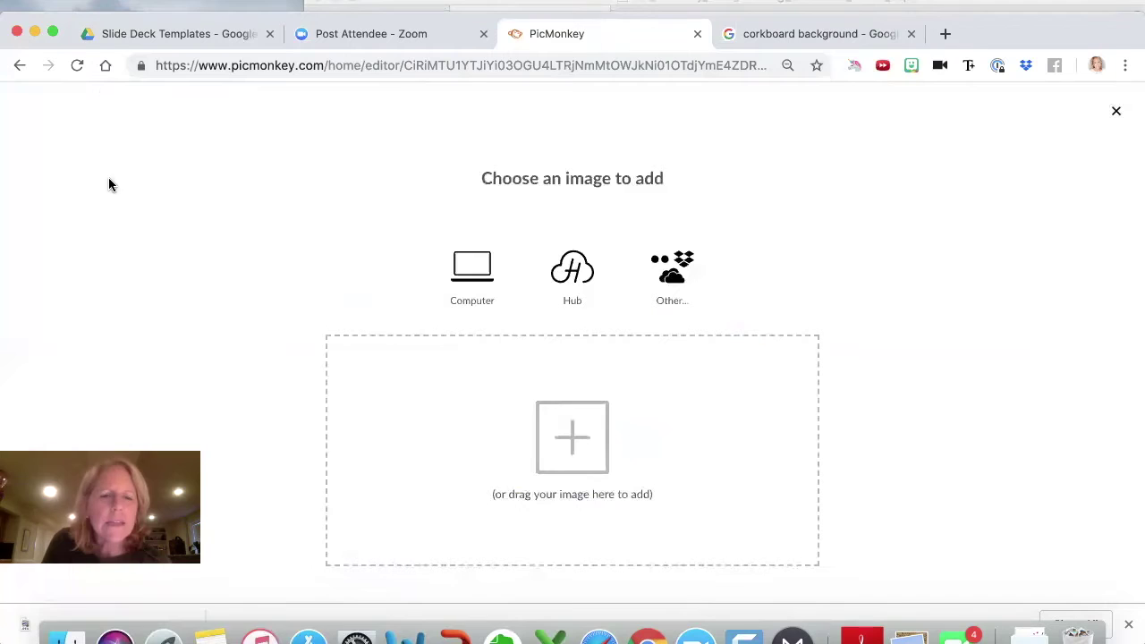
left_click(467, 272)
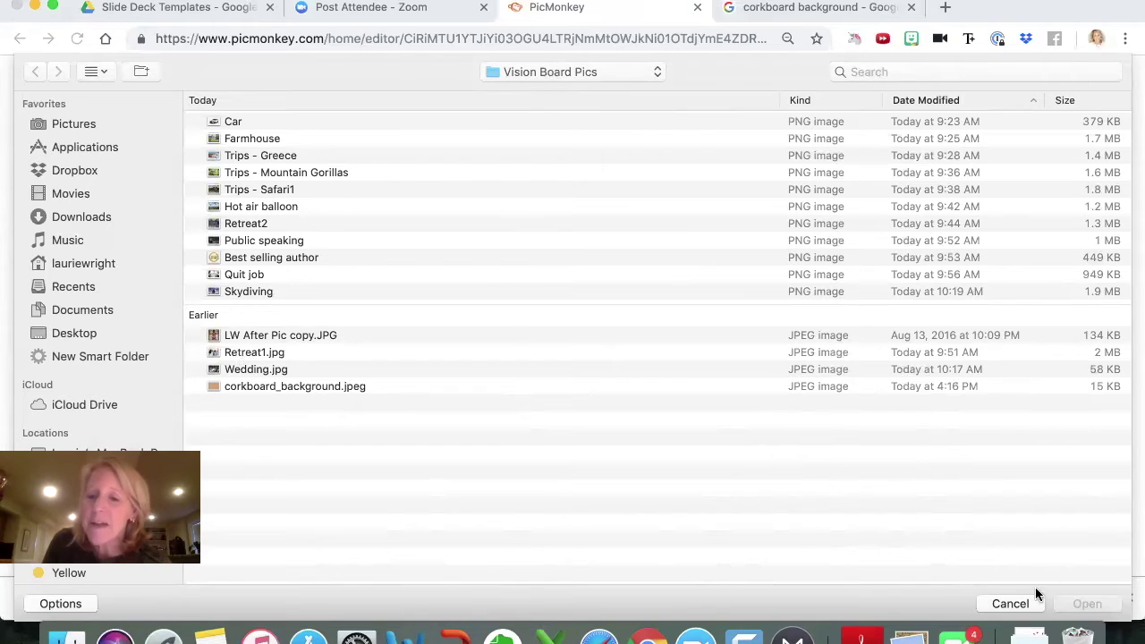
left_click(1011, 603)
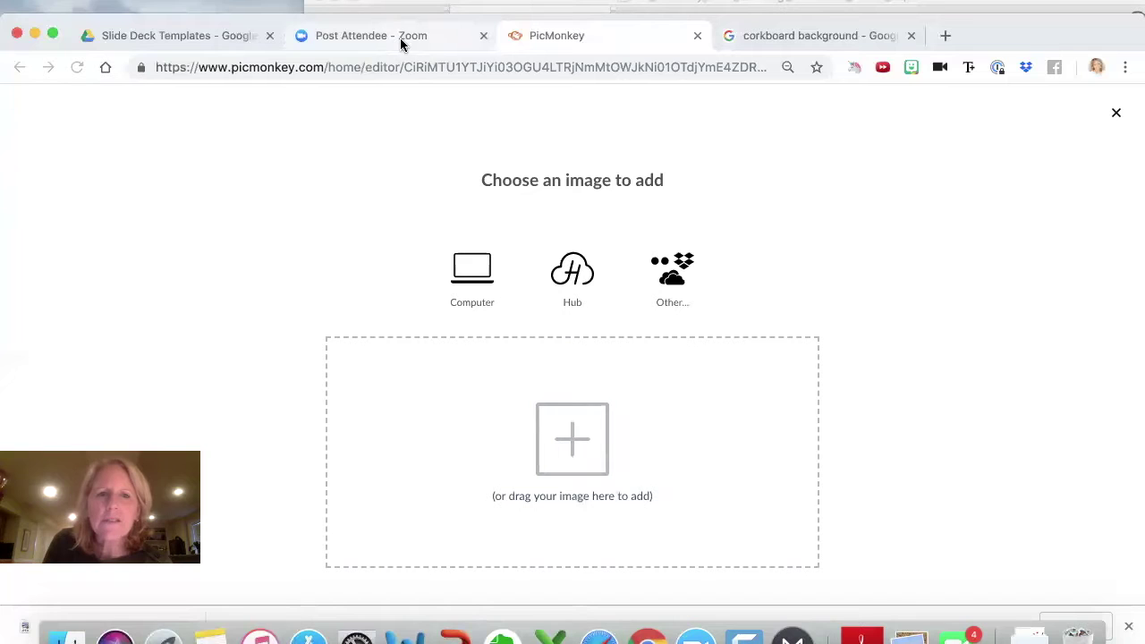
left_click(479, 280)
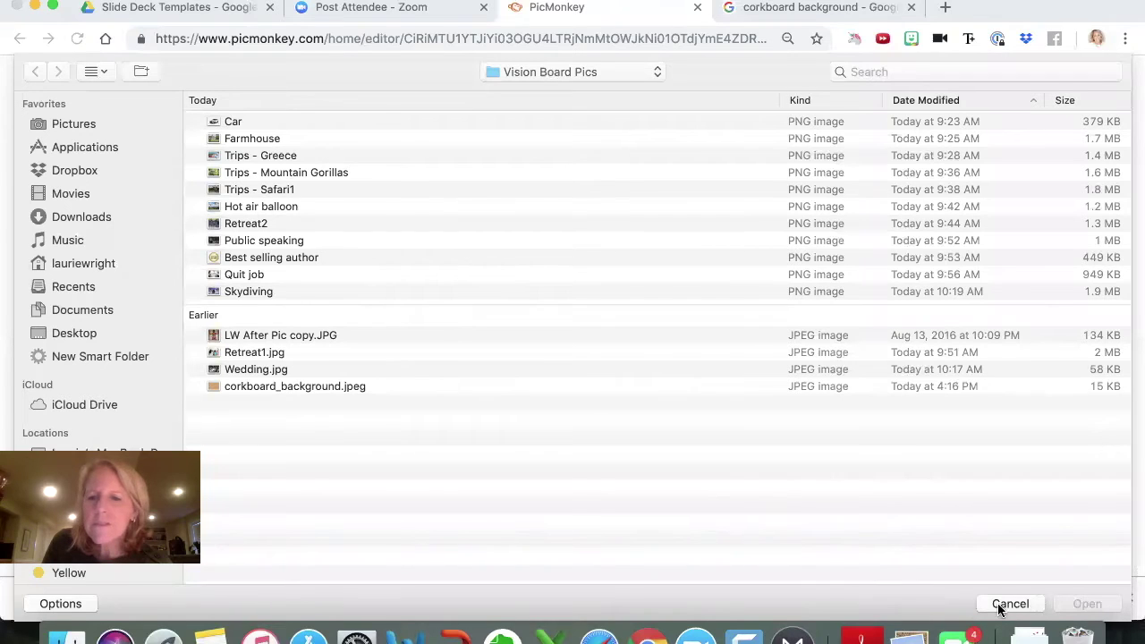
left_click(240, 126)
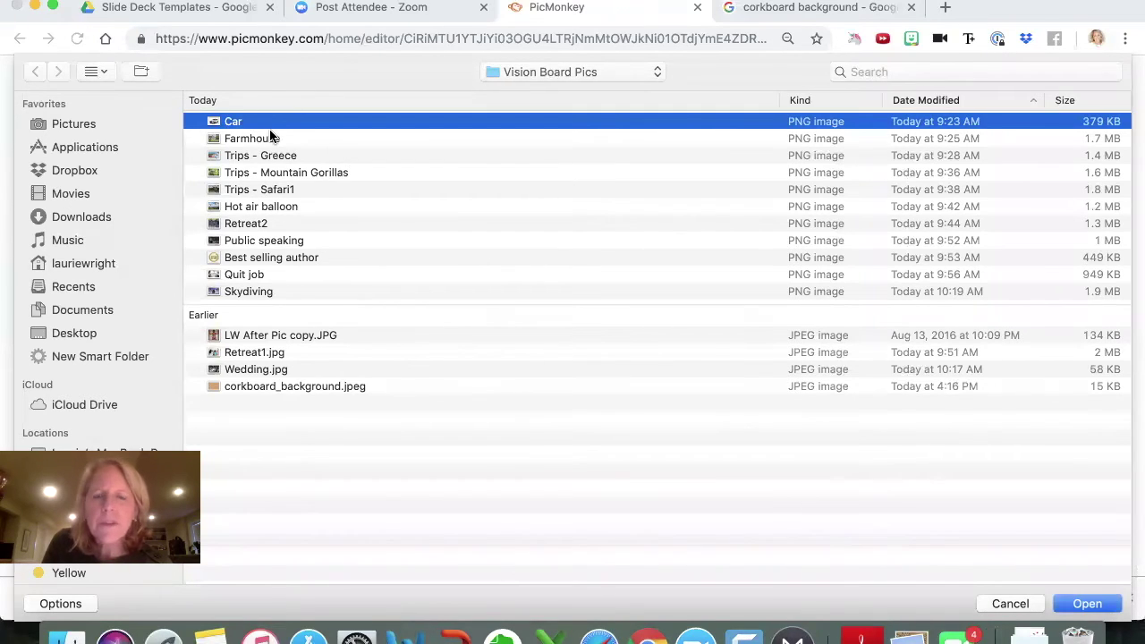
key("Return")
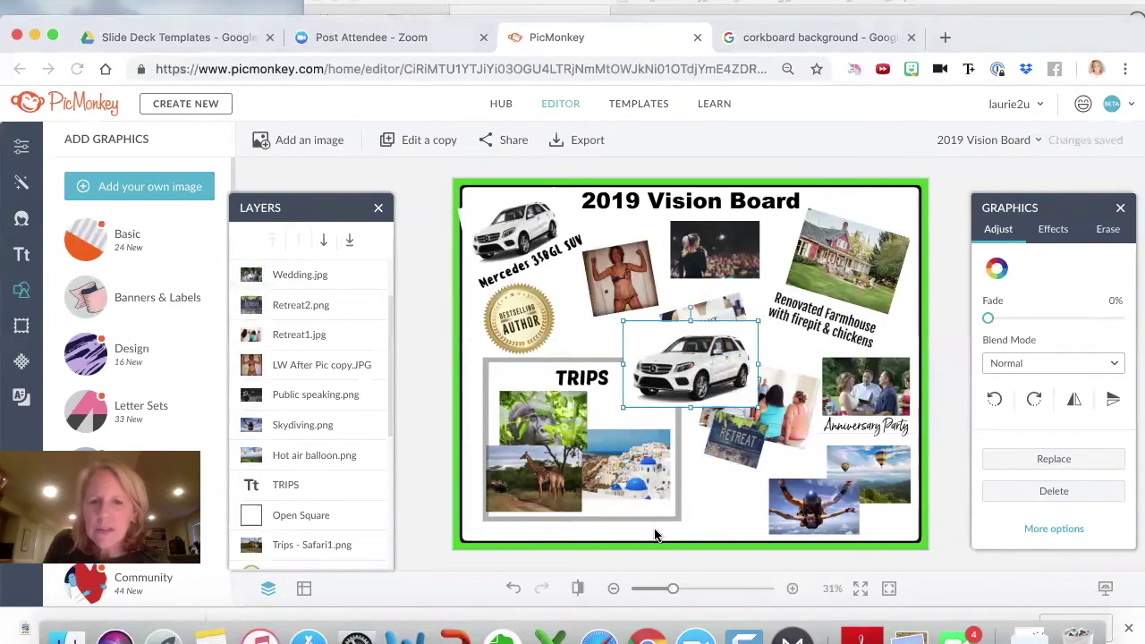
left_click(512, 588)
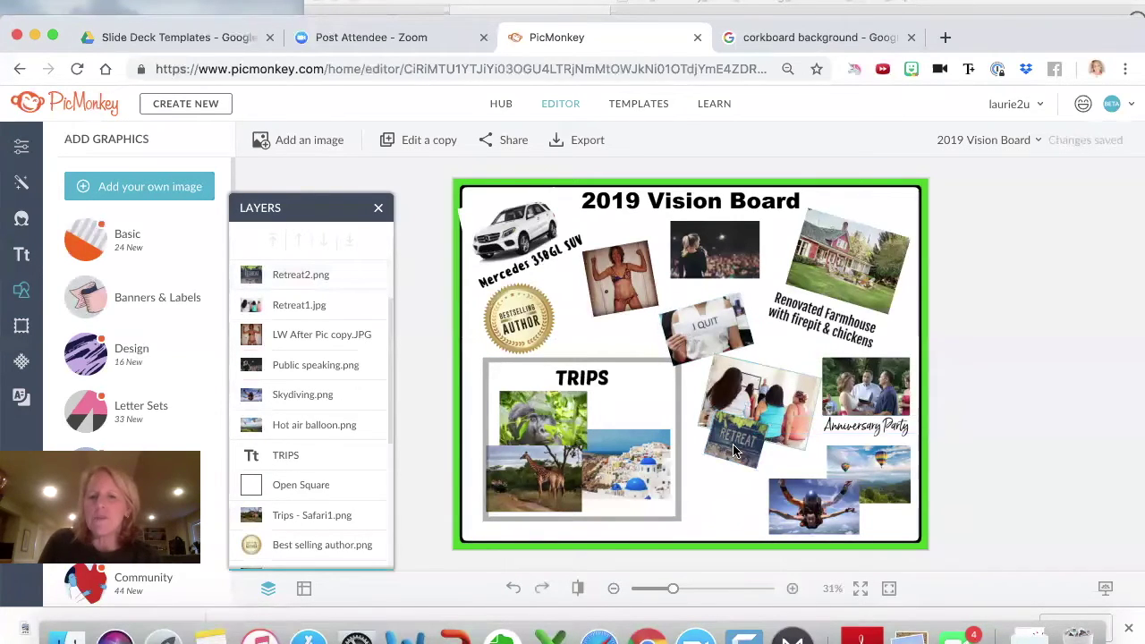
Step: Shift the retreat group picture and RETREAT sign down and left, keeping the sign overlapping the group picture's lower-left corner
left_click_drag(729, 446, 721, 483)
mouse_move(747, 404)
left_mouse_down()
mouse_move(745, 422)
mouse_move(748, 408)
left_mouse_up()
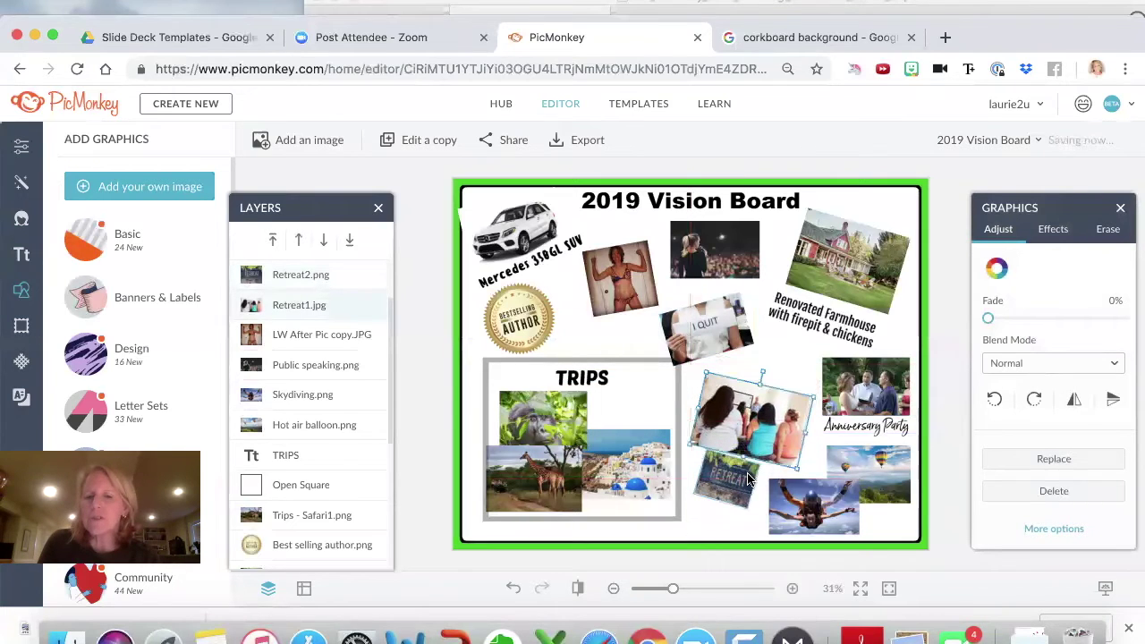
left_click_drag(743, 476, 740, 458)
Step: Straighten the "I QUIT" picture and align it directly beneath the public speaking picture
left_click_drag(721, 326, 734, 270)
left_click_drag(724, 320, 720, 319)
left_click_drag(713, 280, 716, 278)
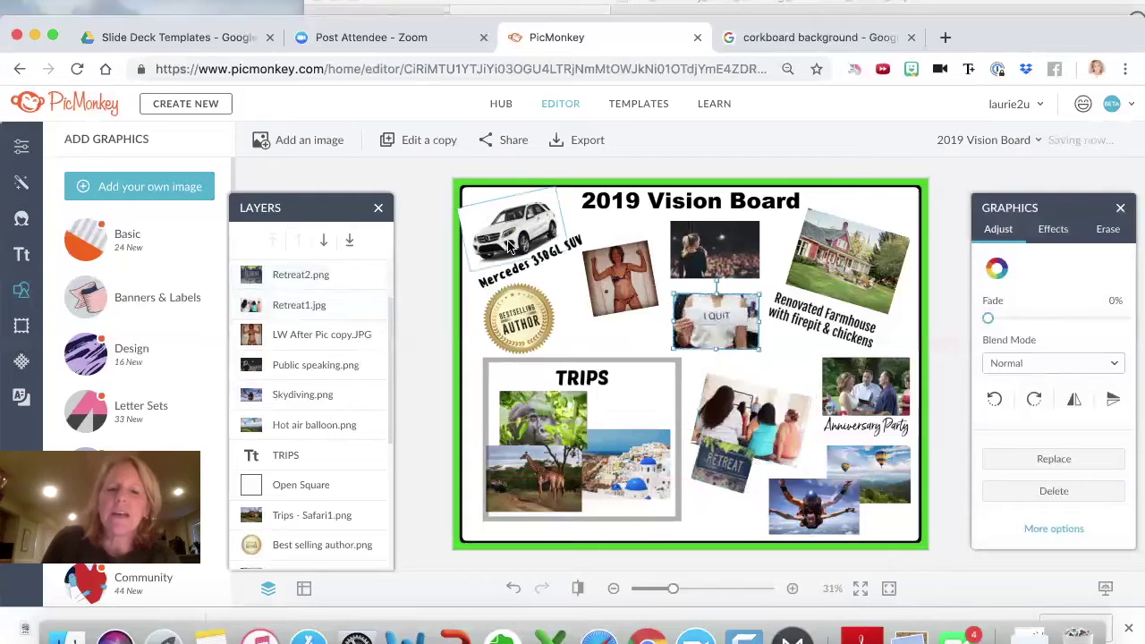
Step: Move the SUV picture slightly inward from the board's corner and adjust the Mercedes caption's tilt and position to sit just beneath it
left_click(456, 208)
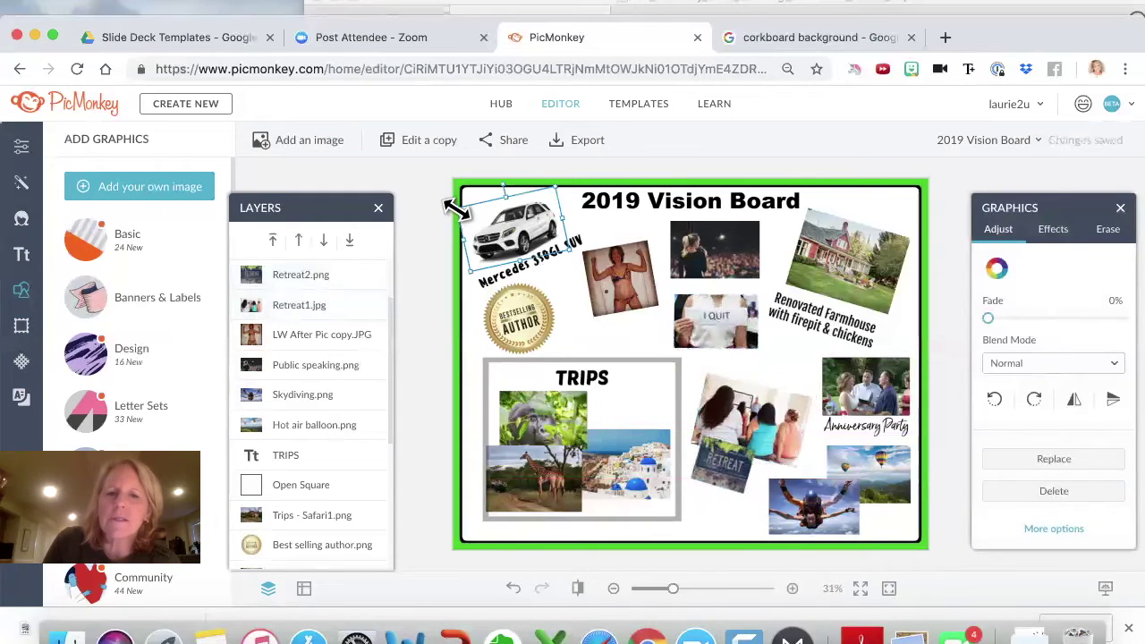
left_click_drag(468, 202, 522, 221)
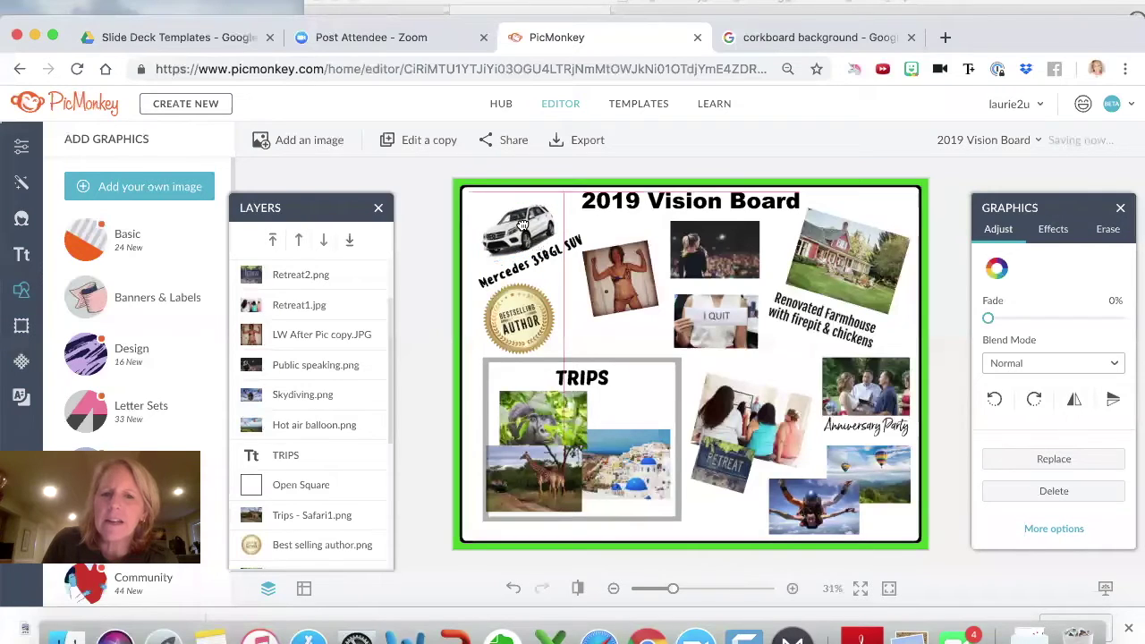
left_click(506, 272)
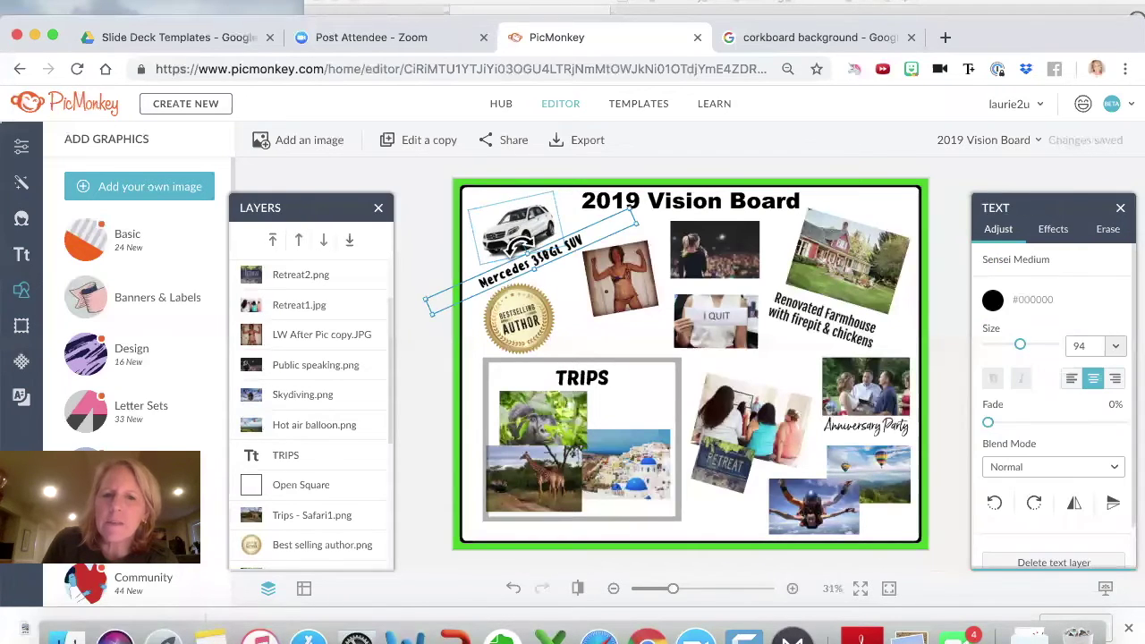
left_click_drag(522, 246, 541, 257)
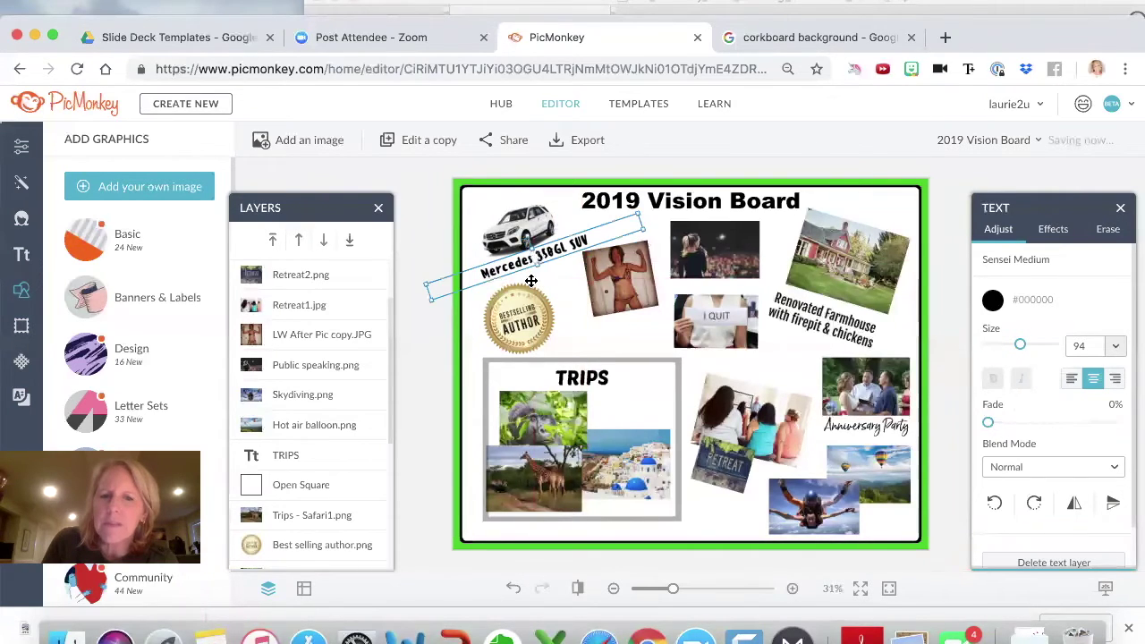
Step: Shift the Bestselling Author badge slightly up and right and the fitness picture beside it slightly down and left
left_click(530, 309)
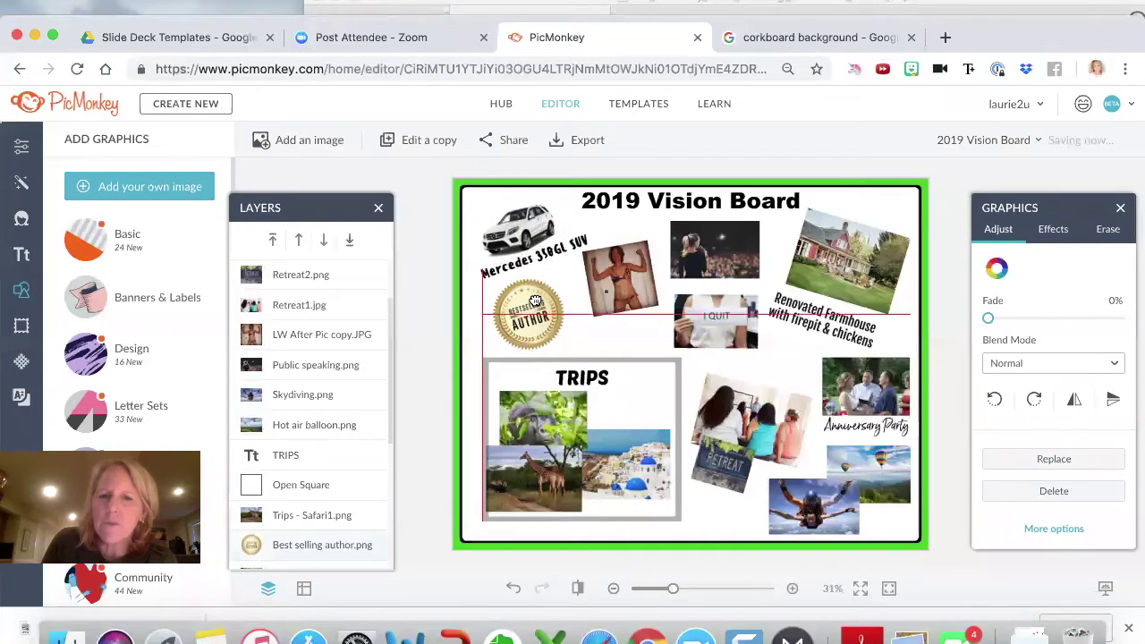
left_click(616, 283)
left_click_drag(616, 284, 610, 292)
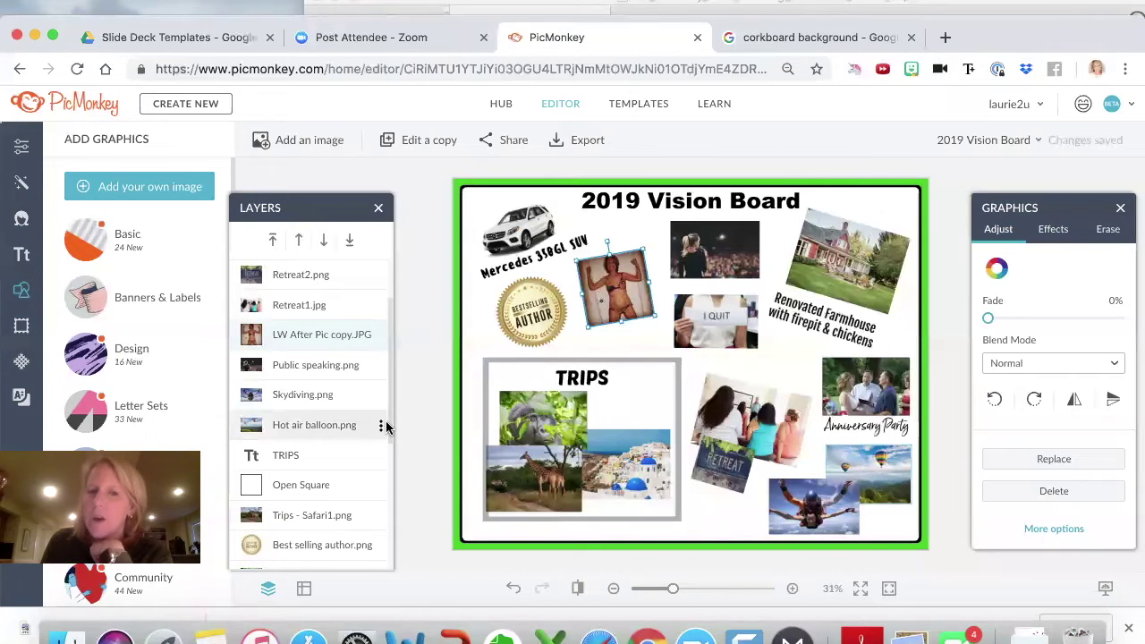
Step: Widen the gray TRIPS frame by extending its left edge outward to leave more margin around the trip pictures
left_click_drag(350, 198, 301, 230)
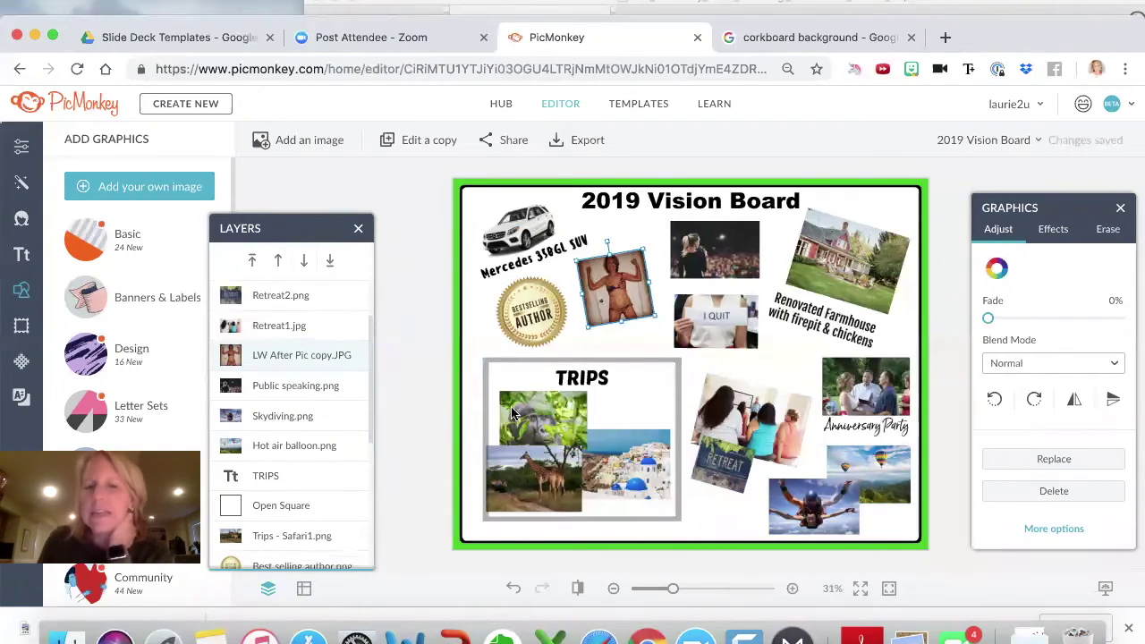
left_click(485, 404)
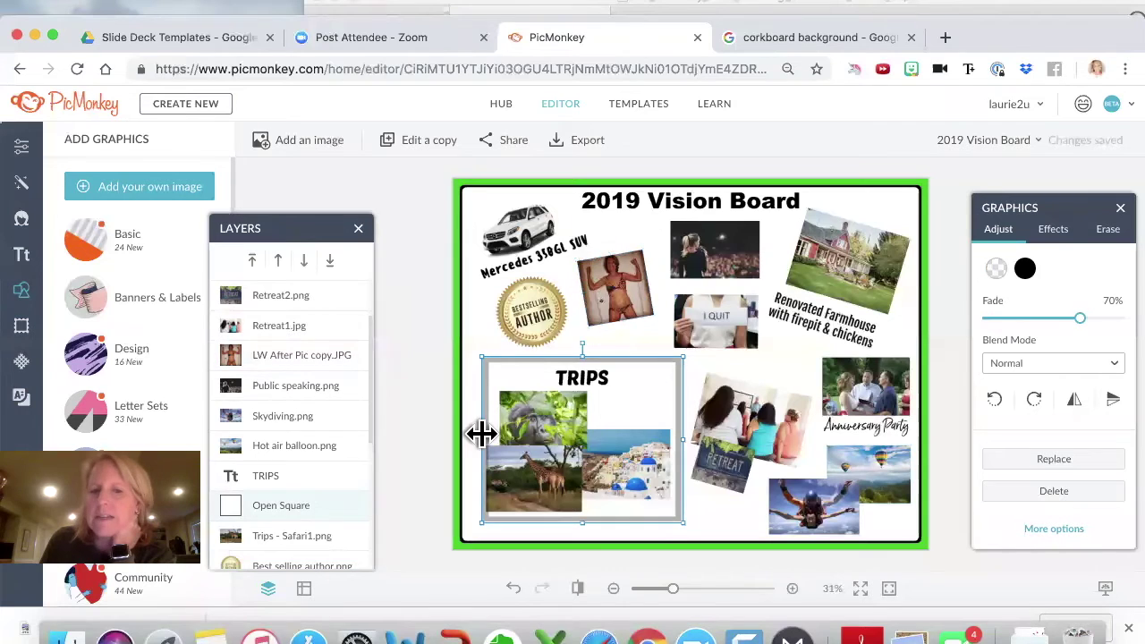
left_click_drag(481, 437, 471, 436)
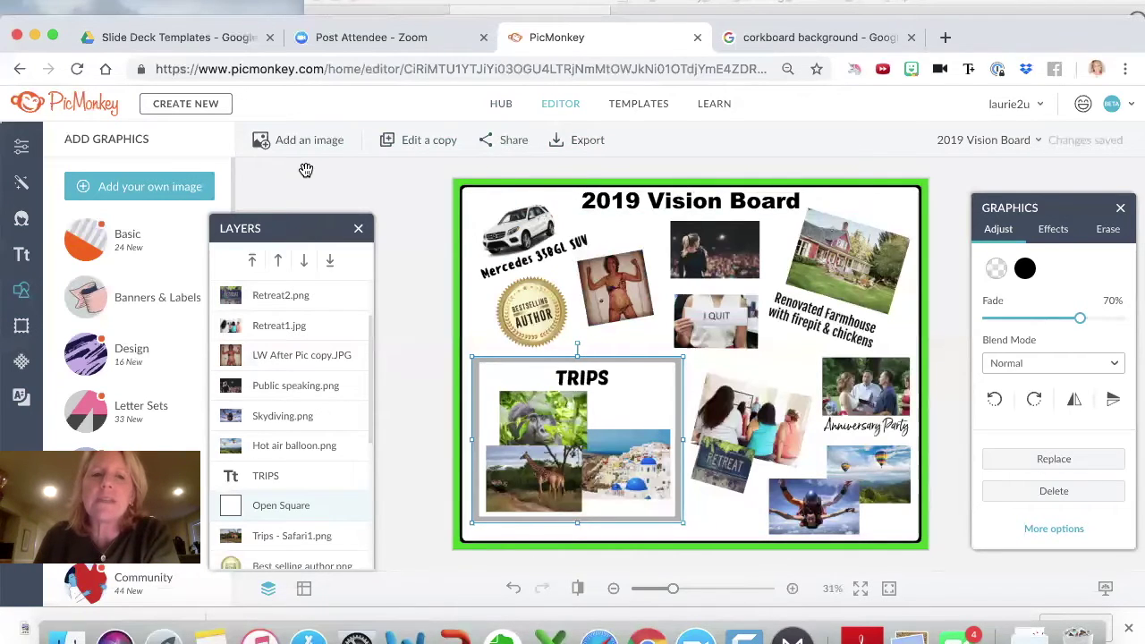
Step: Look up the saved 2019 Vision Board in the Hub, check the collections it could be moved to, and return to the editor
left_click(503, 109)
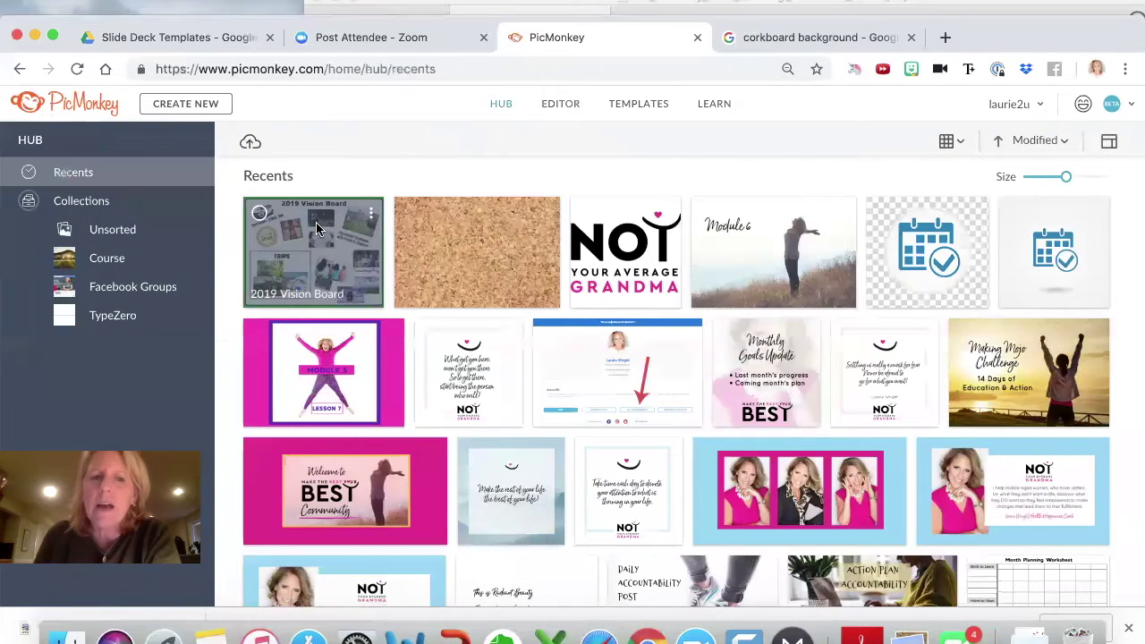
left_click(315, 228)
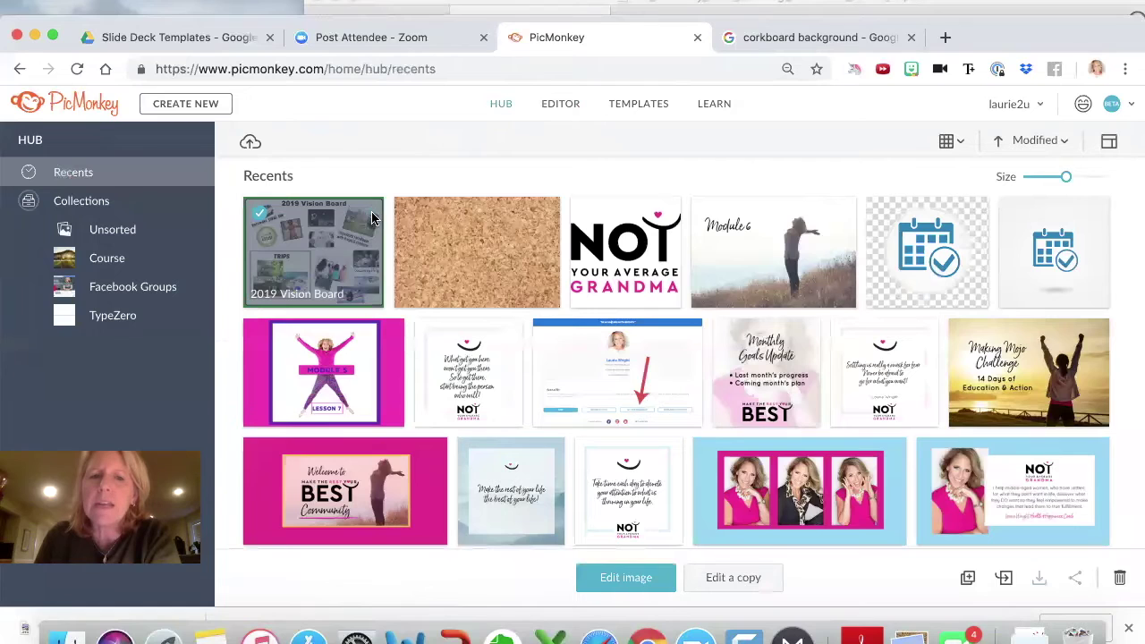
left_click(372, 219)
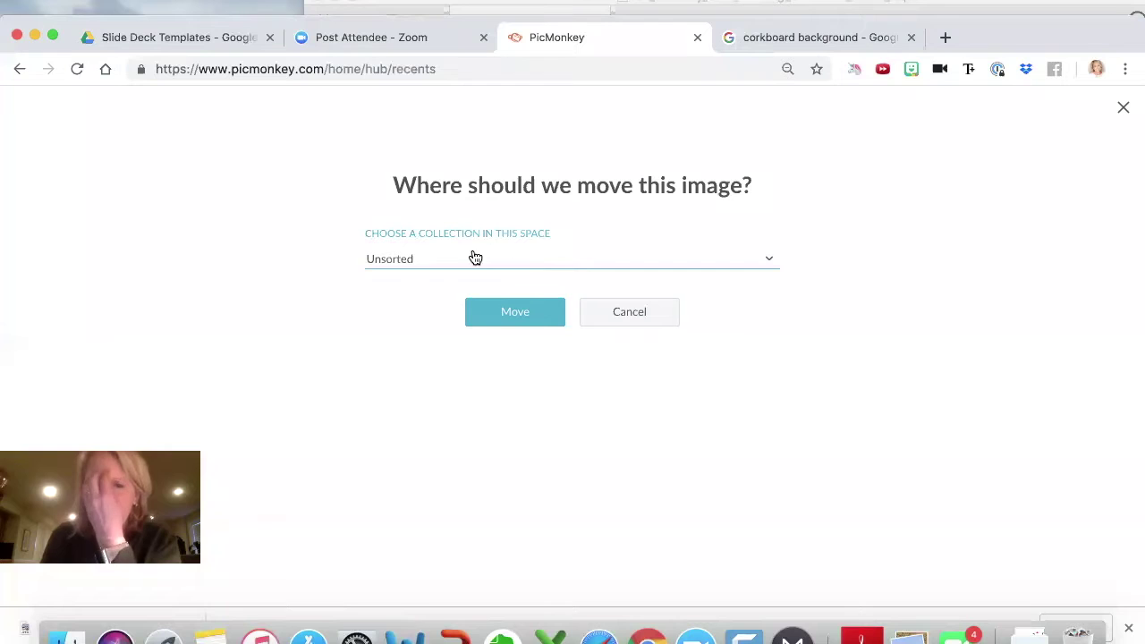
left_click(766, 260)
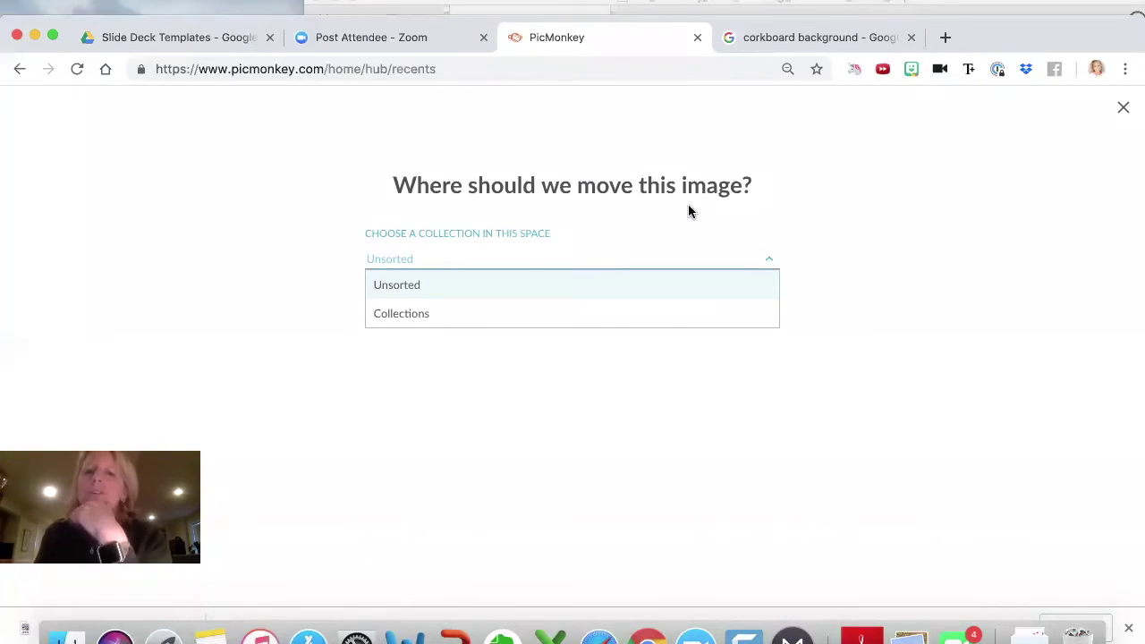
left_click(1087, 134)
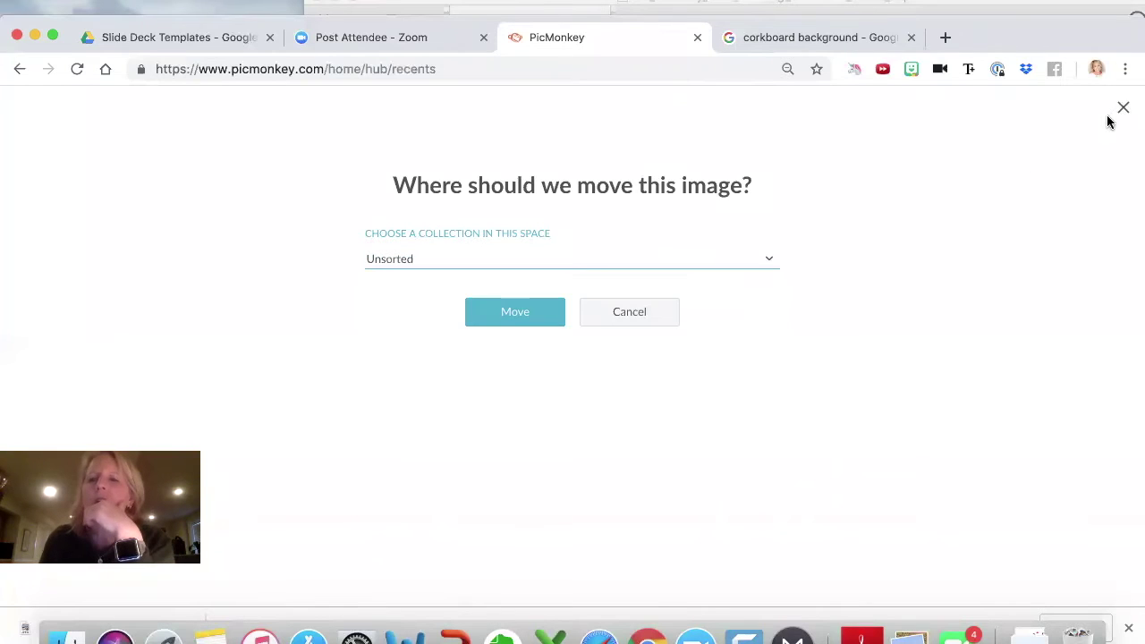
key("Escape")
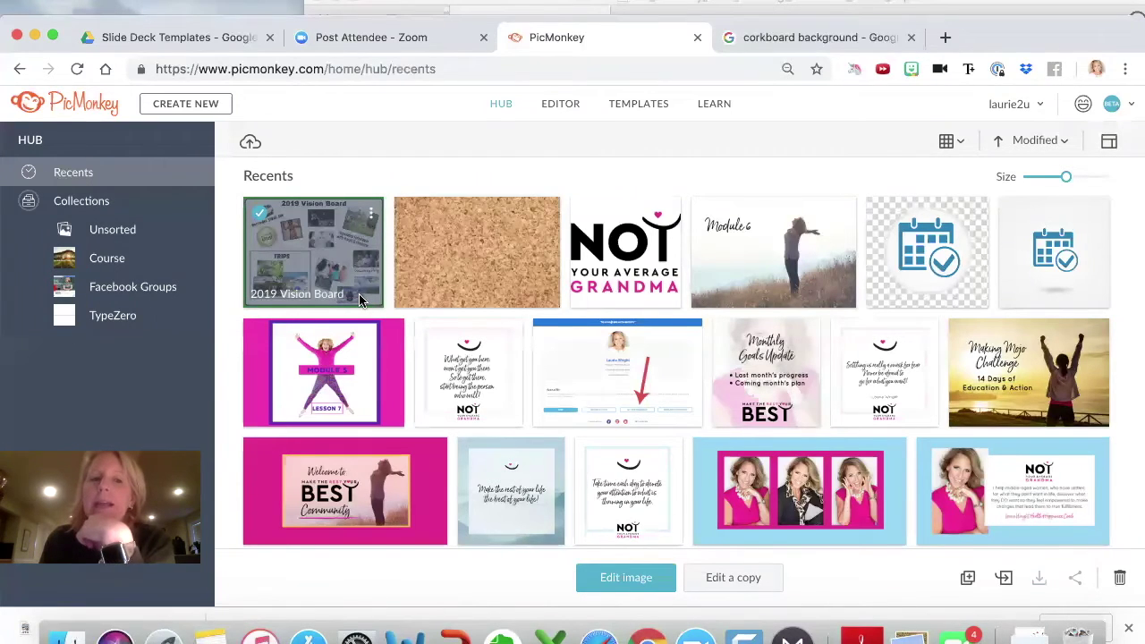
left_click(20, 69)
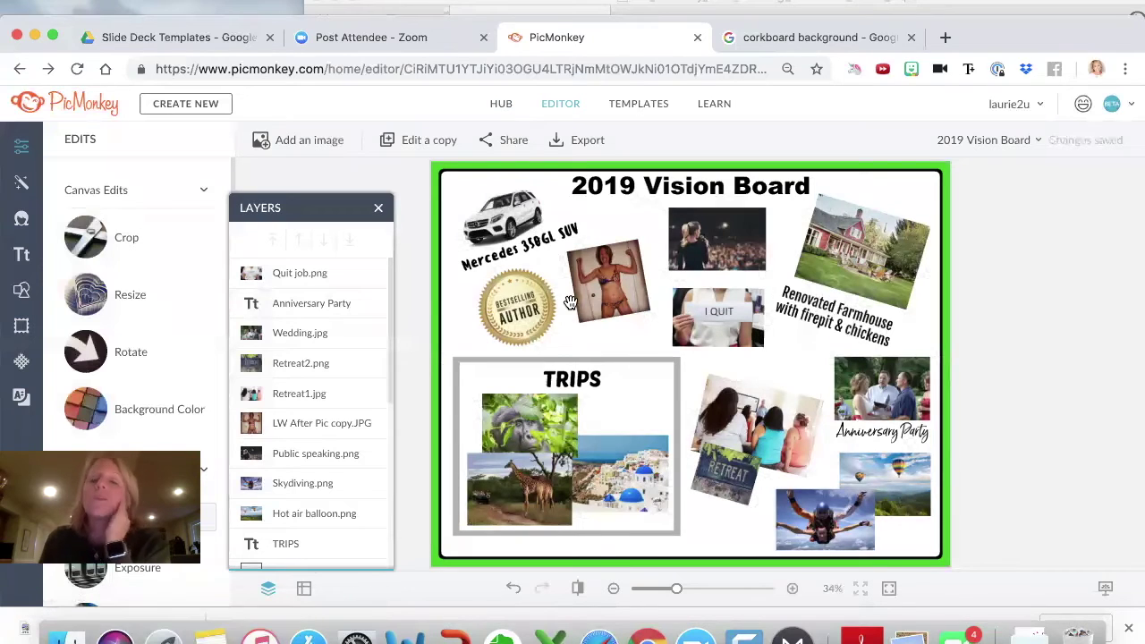
Step: Export the vision board as a PNG named 2019 Vision Board and open the exported image from the Downloads folder
left_click(587, 139)
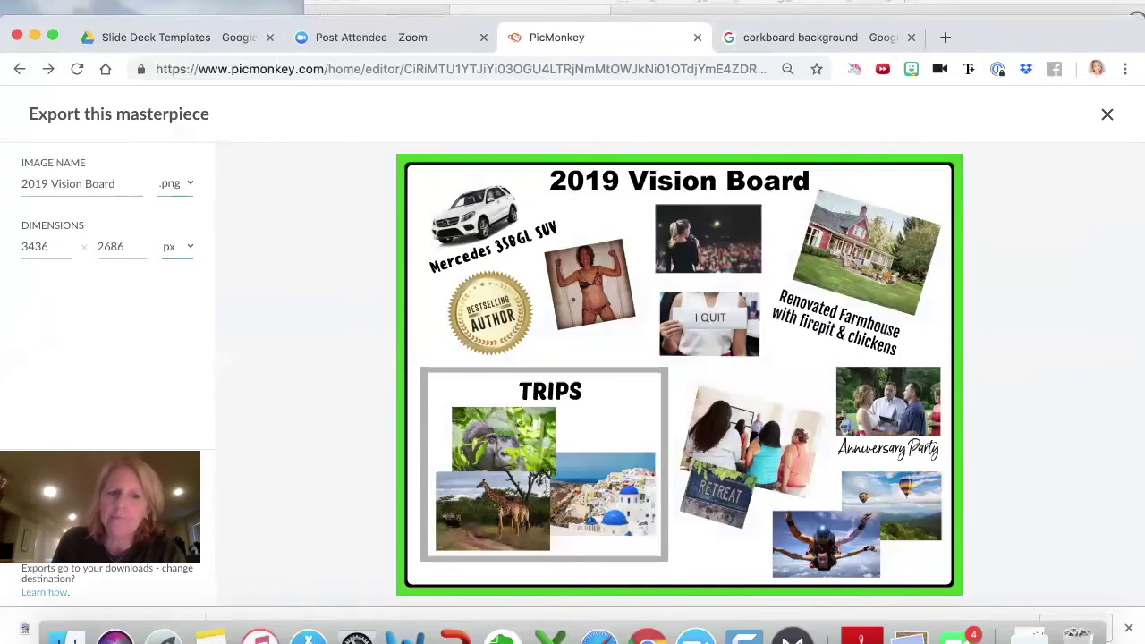
left_click(107, 528)
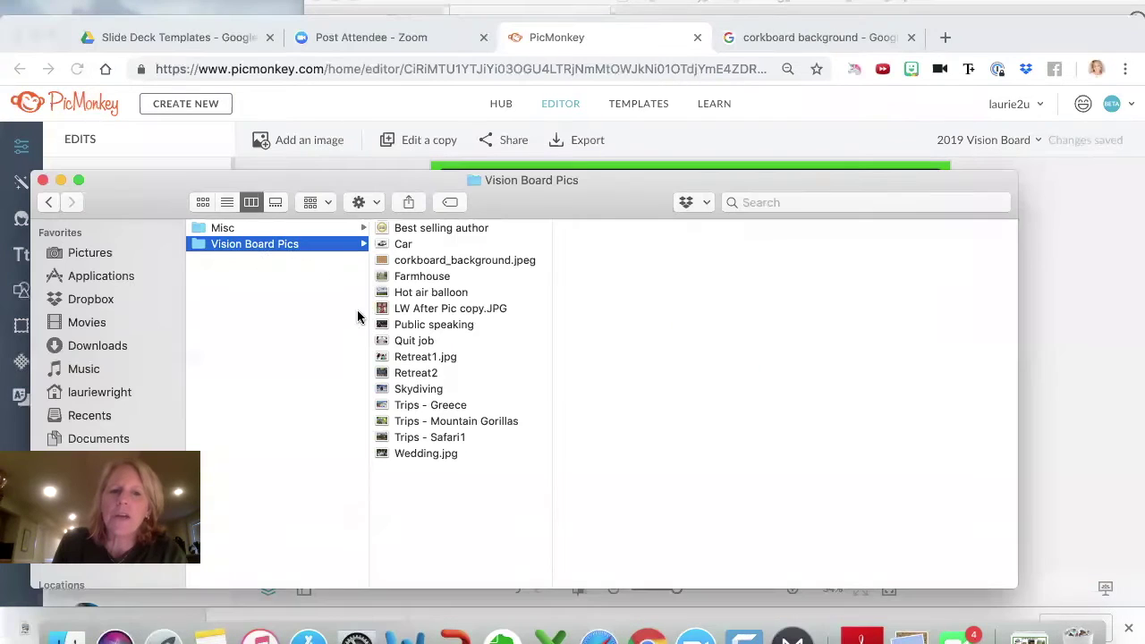
left_click(98, 347)
double_click(307, 253)
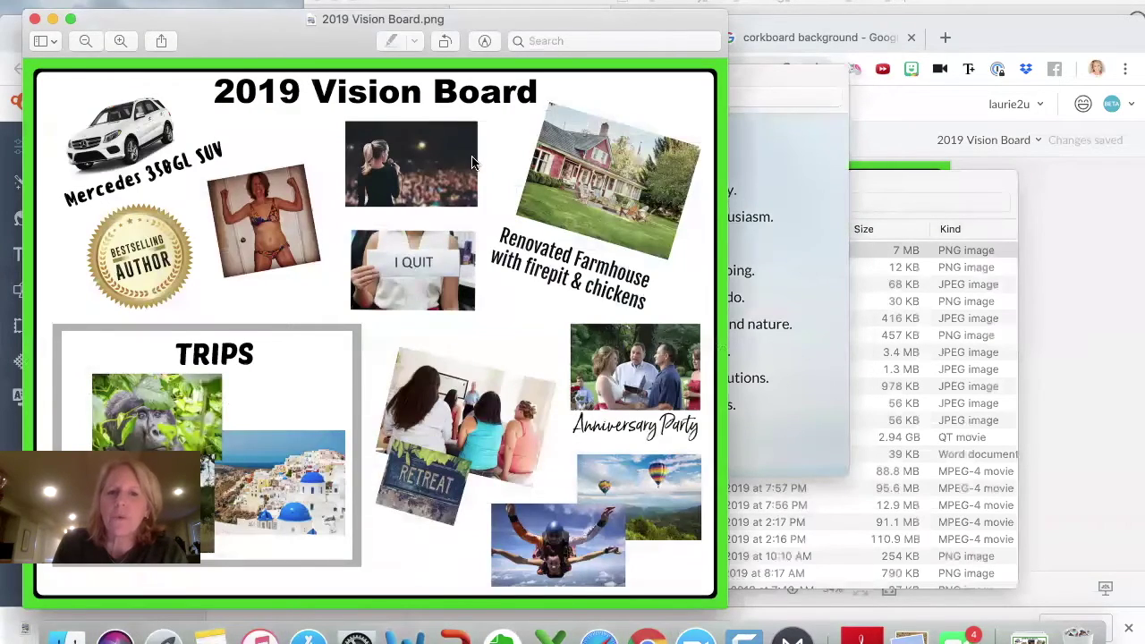
left_click_drag(471, 156, 400, 42)
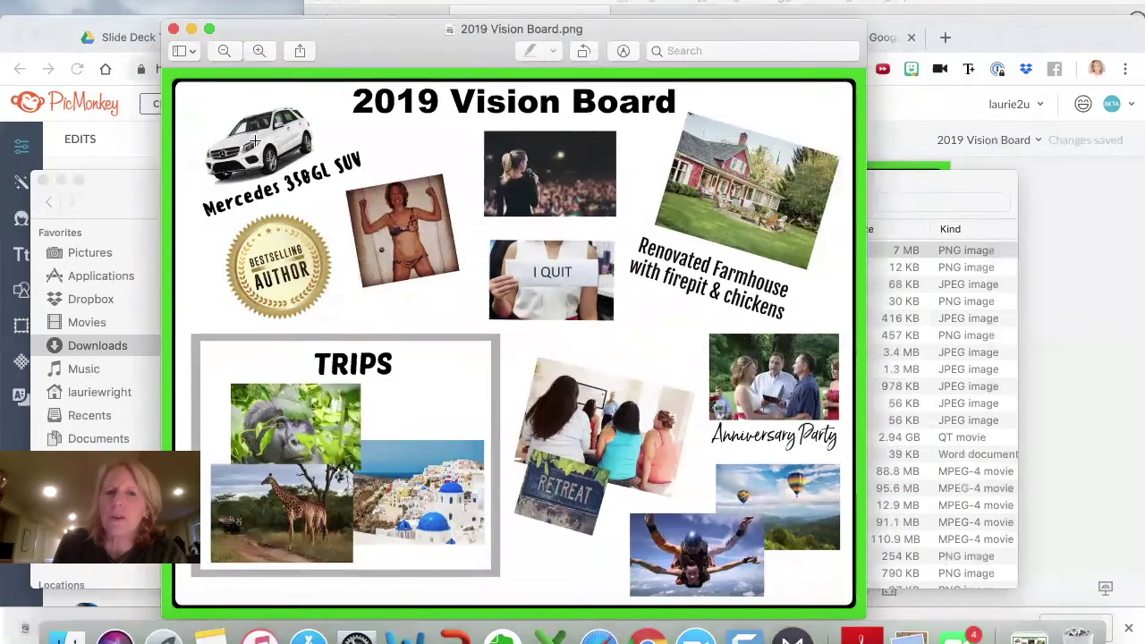
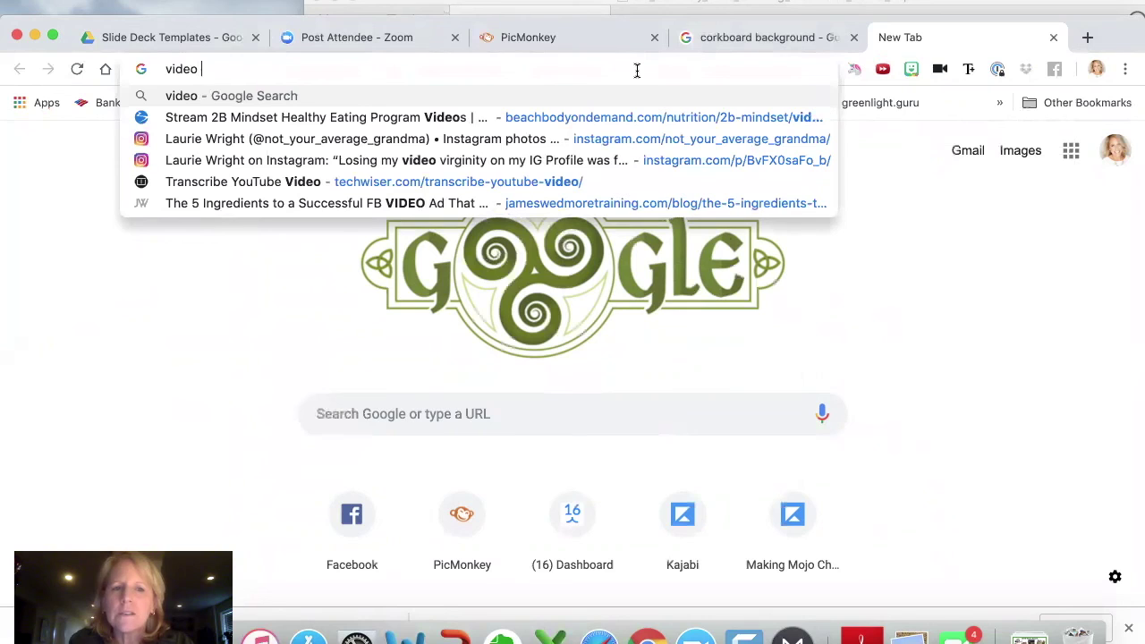
Step: Search Google for "video speed controller", and search for "chrome" in the corkboard background tab
key("Return")
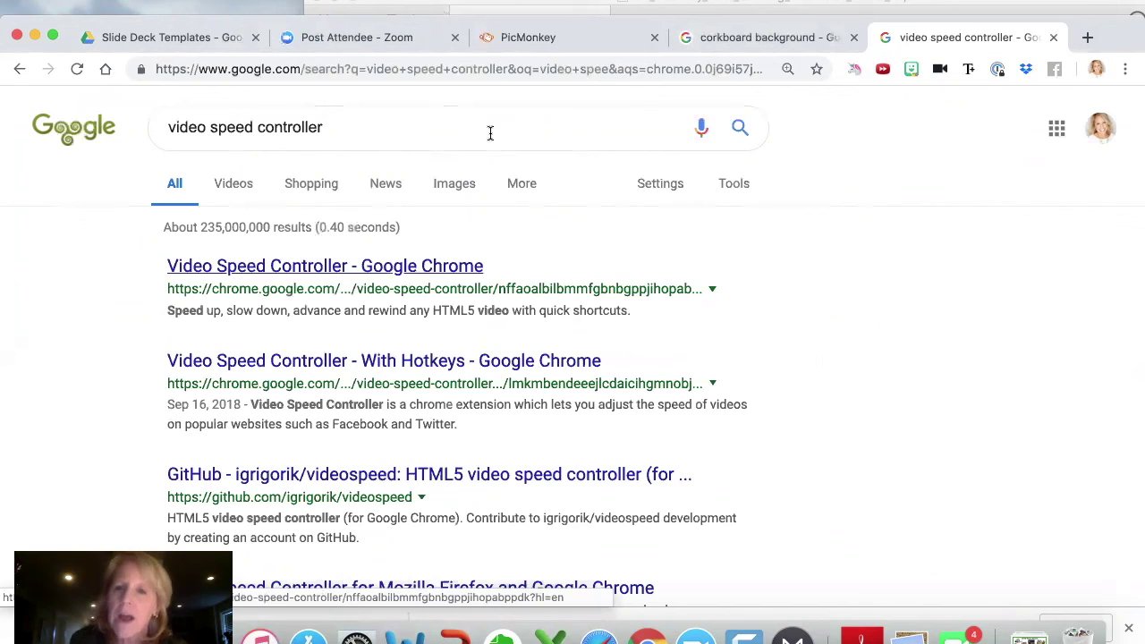
left_click(793, 38)
left_click(451, 70)
type("chrome")
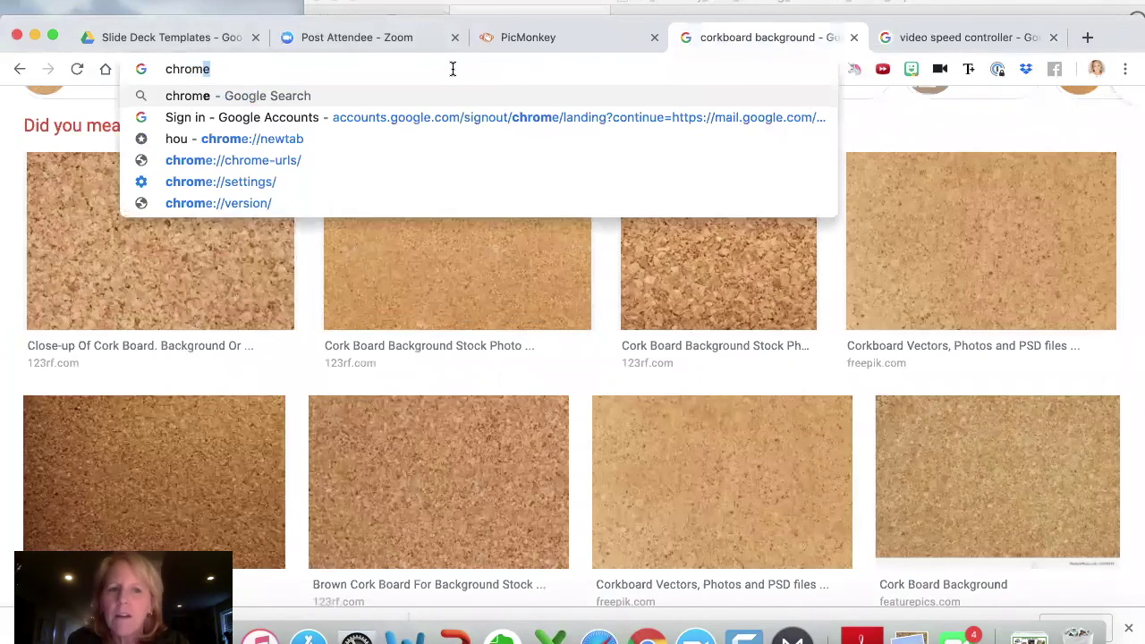
key("Return")
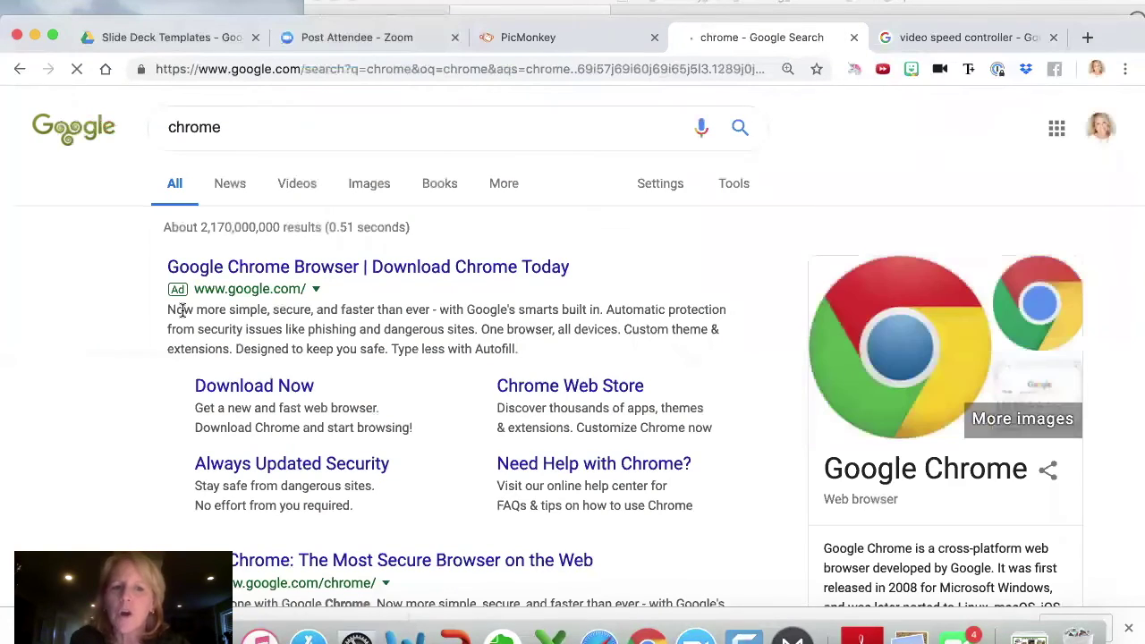
scroll(200, 332, "down", 3)
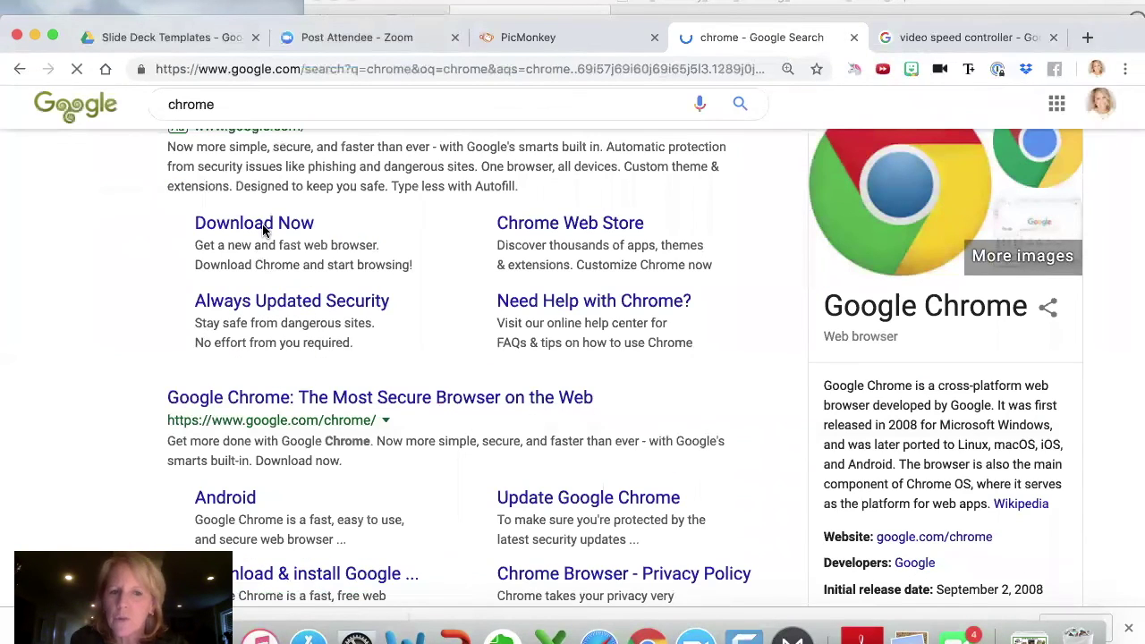
Step: Open the Video Speed Controller listing in the Chrome Web Store from the search results and review its overview
left_click(927, 39)
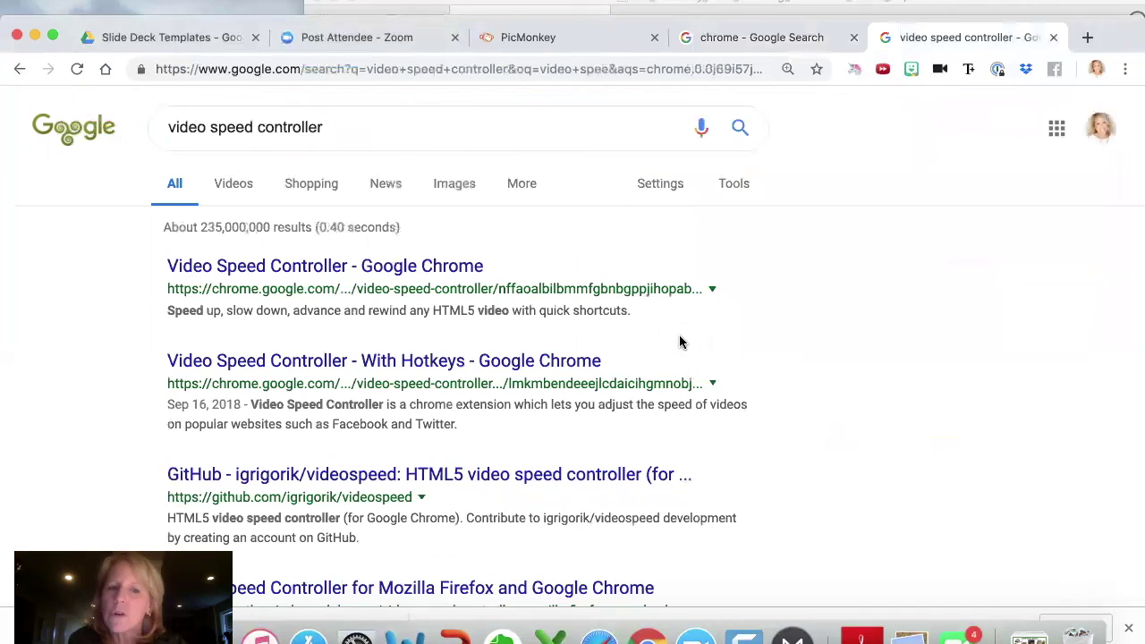
right_click(456, 270)
left_click(312, 262)
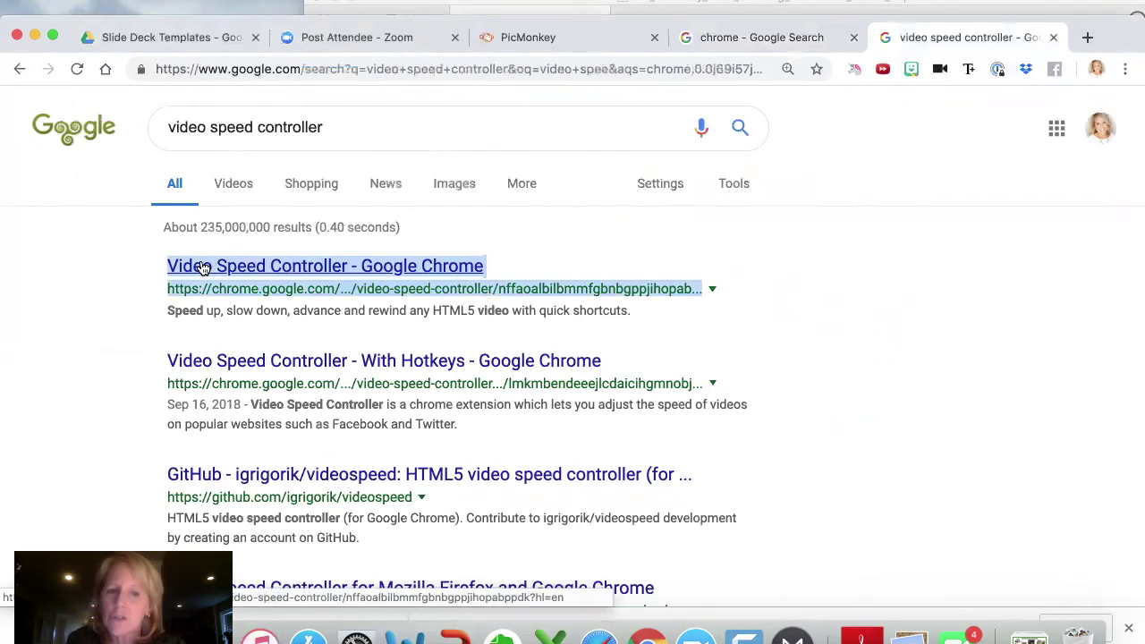
left_click(265, 266)
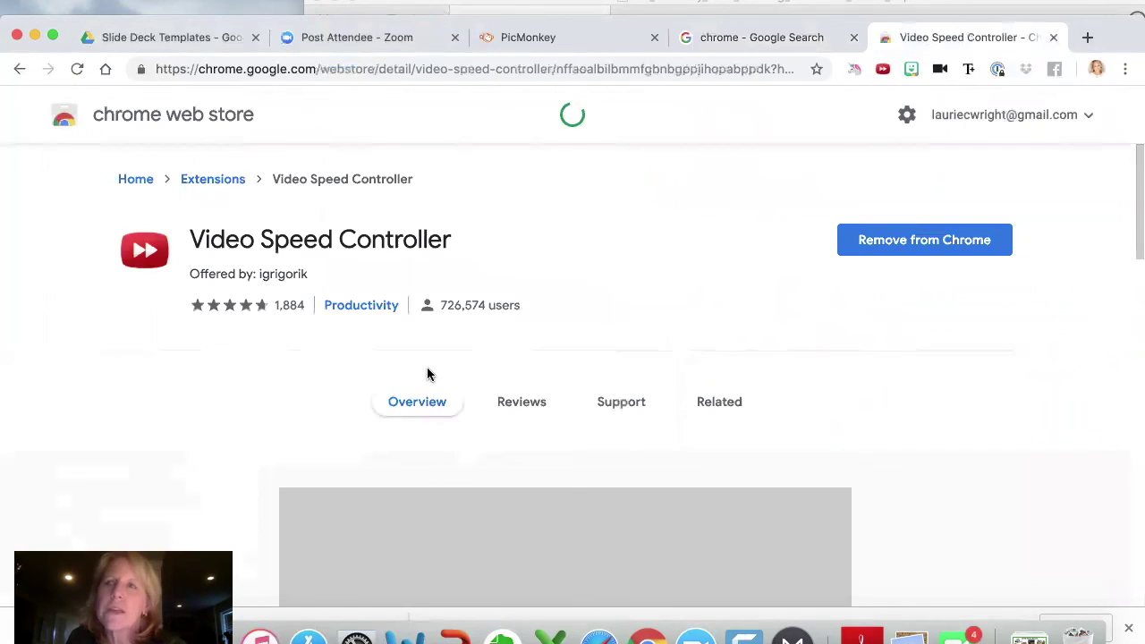
scroll(551, 416, "down", 1)
scroll(551, 416, "up", 1)
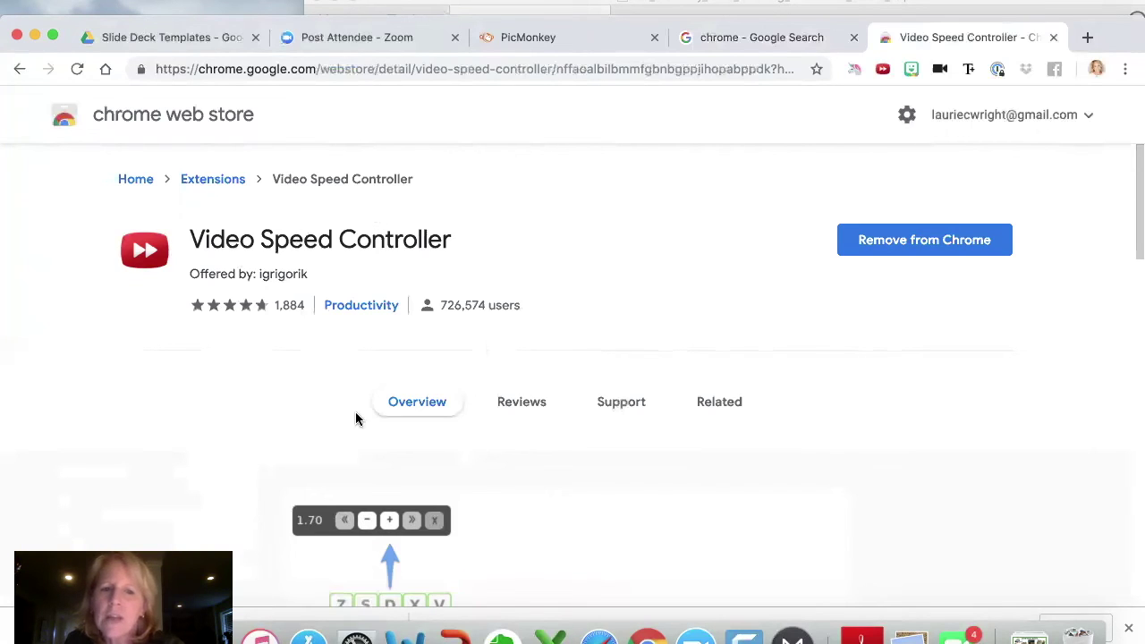
scroll(544, 455, "down", 5)
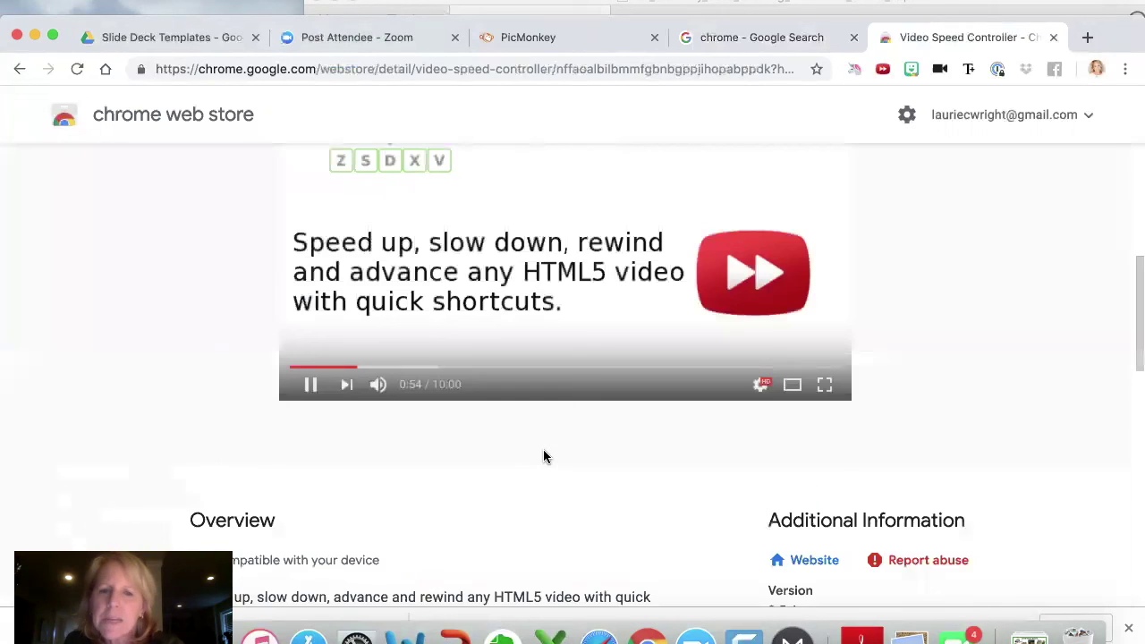
scroll(544, 456, "down", 2)
scroll(544, 456, "up", 7)
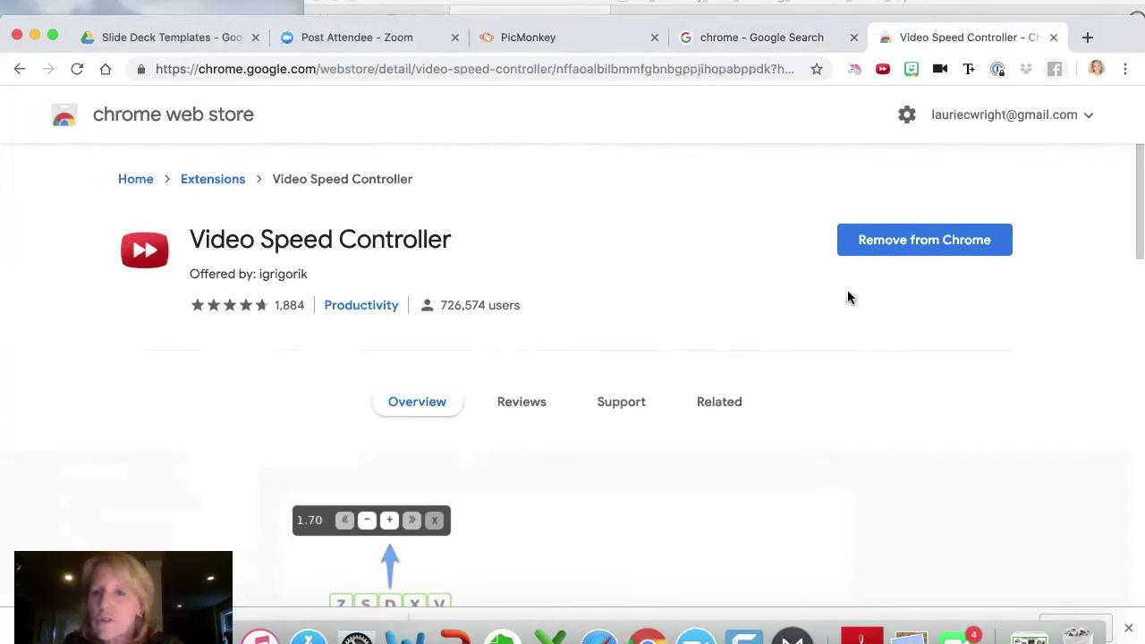
Step: Open Chrome's Extensions management page in a new tab
left_click(1086, 40)
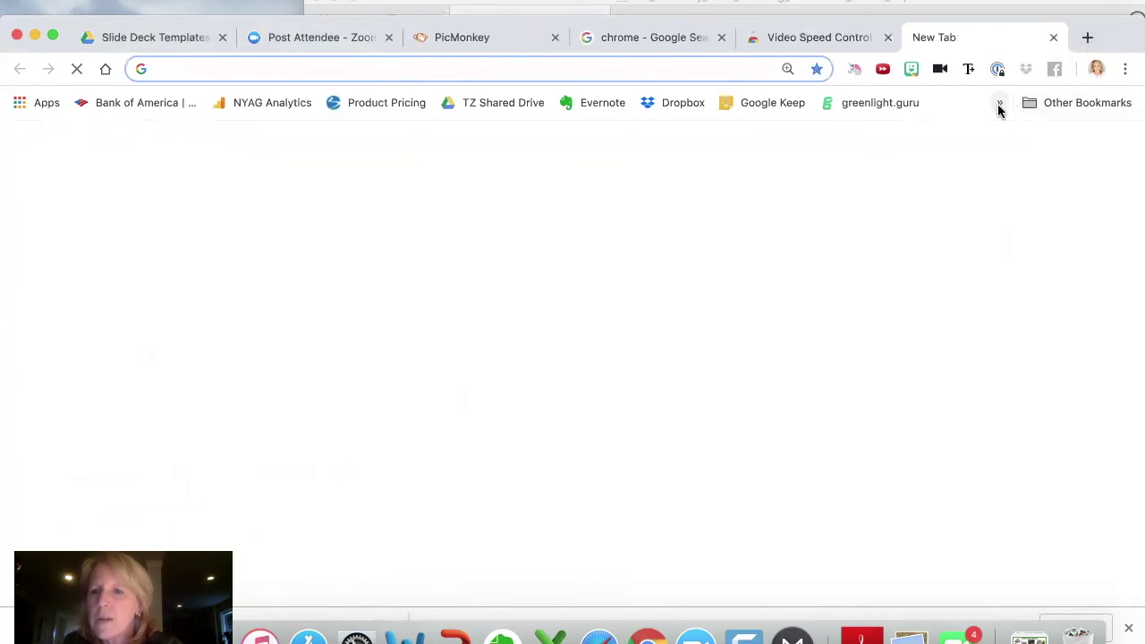
left_click(1127, 69)
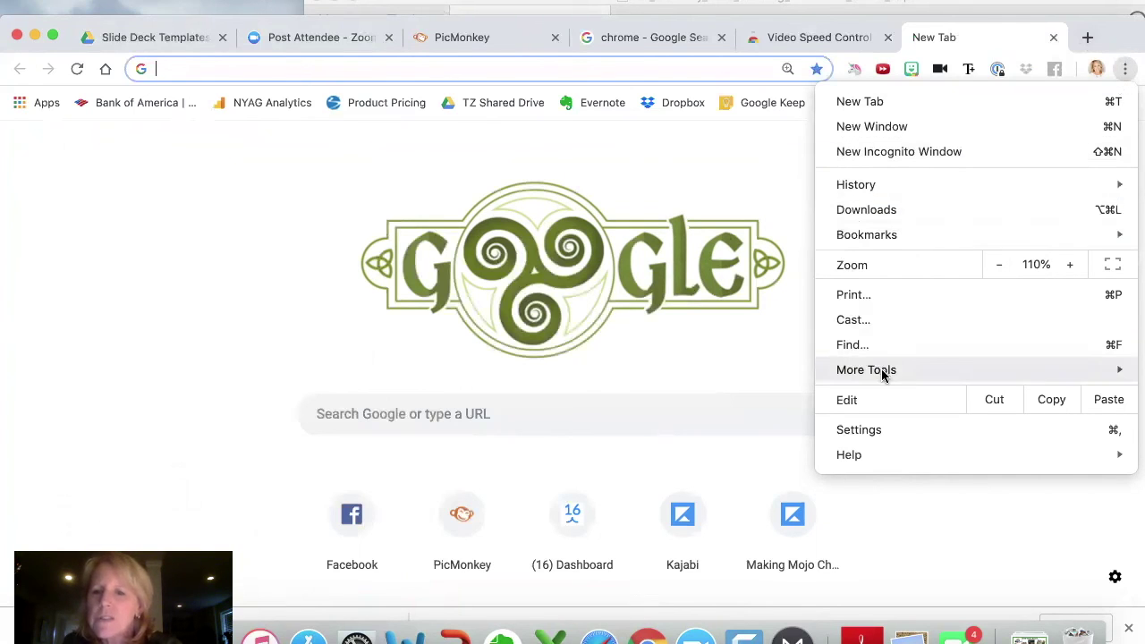
mouse_move(882, 374)
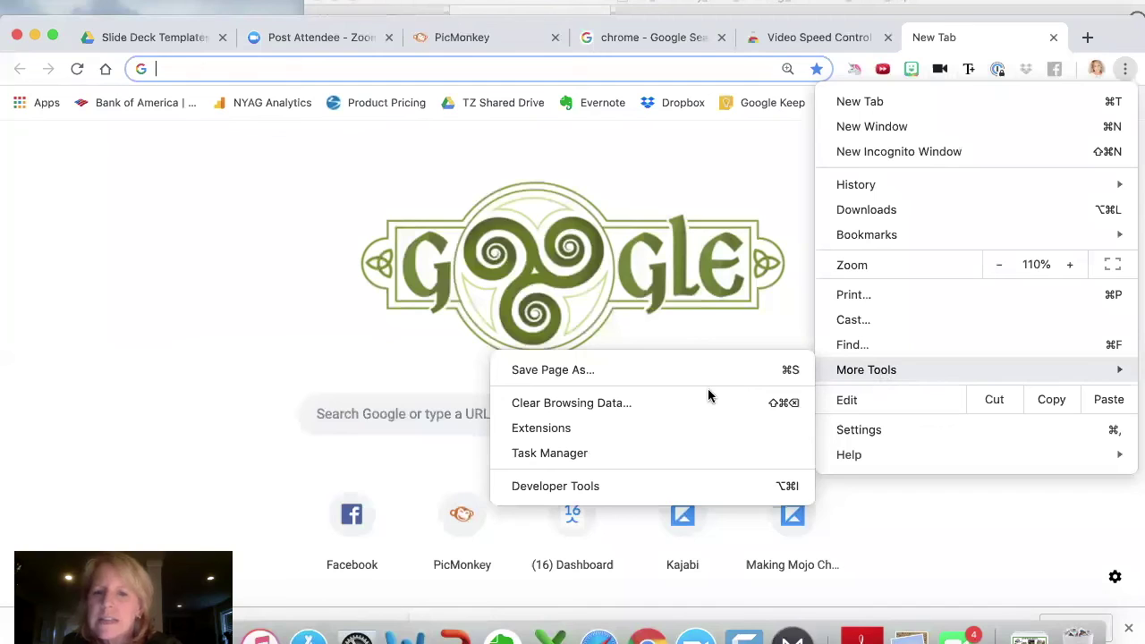
left_click(604, 429)
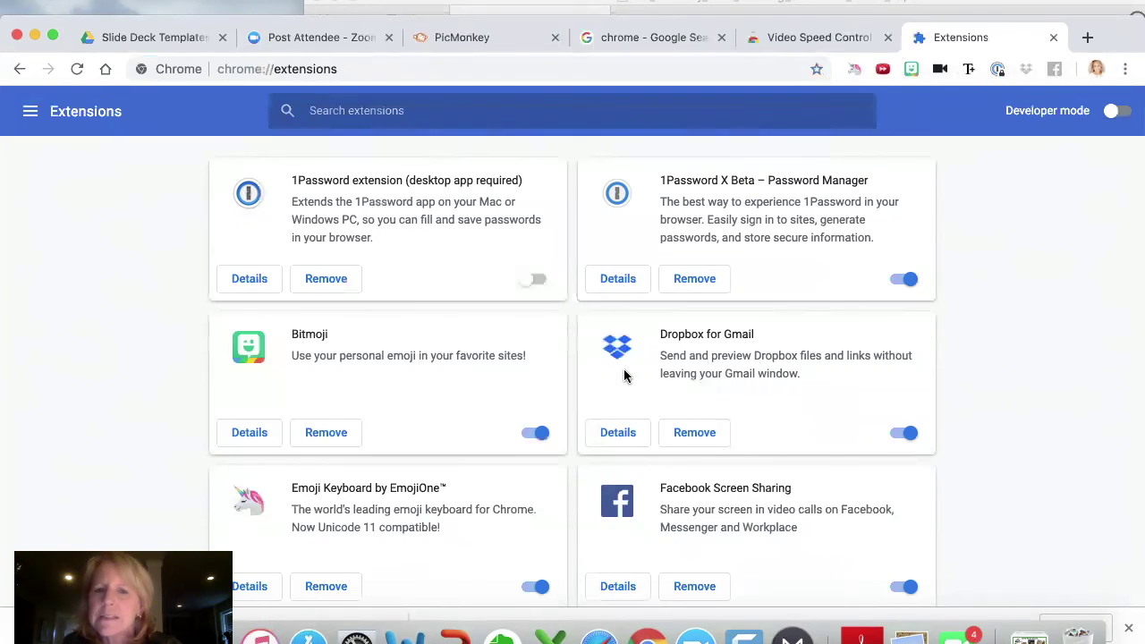
Step: Locate Video Speed Controller in the list of installed extensions, and open YouTube in a new tab
scroll(624, 375, "down", 9)
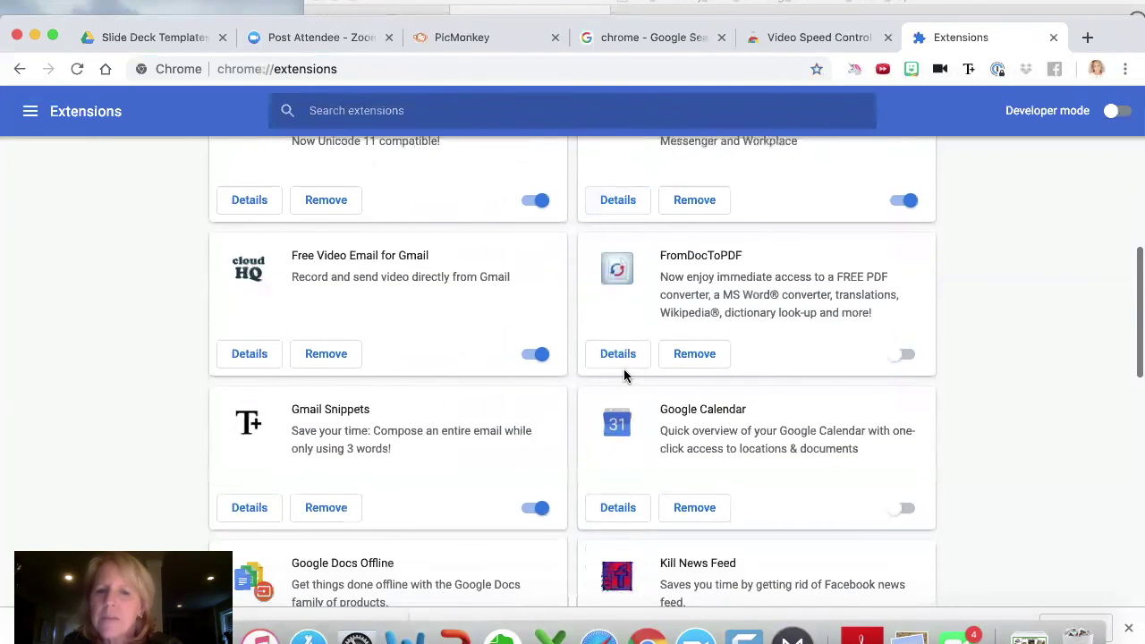
scroll(624, 374, "down", 10)
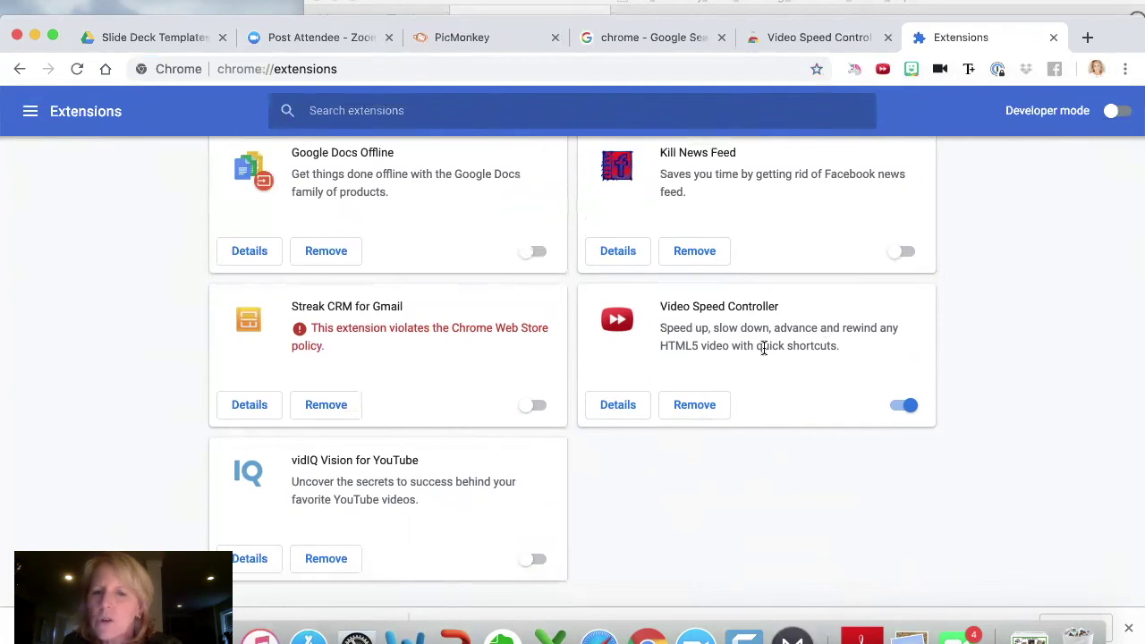
left_click(1088, 39)
type("you")
key("Return")
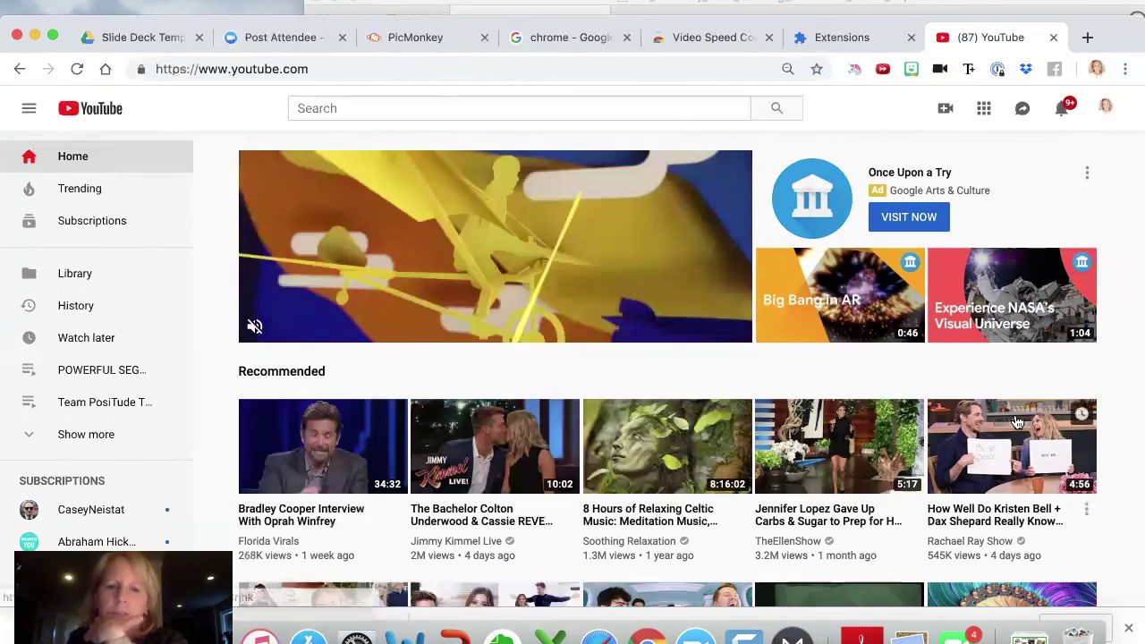
Step: Open the Jimmy Kimmel Live video about The Bachelor from YouTube's recommendations and pause its opening ad
scroll(1016, 422, "down", 2)
scroll(1016, 422, "down", 3)
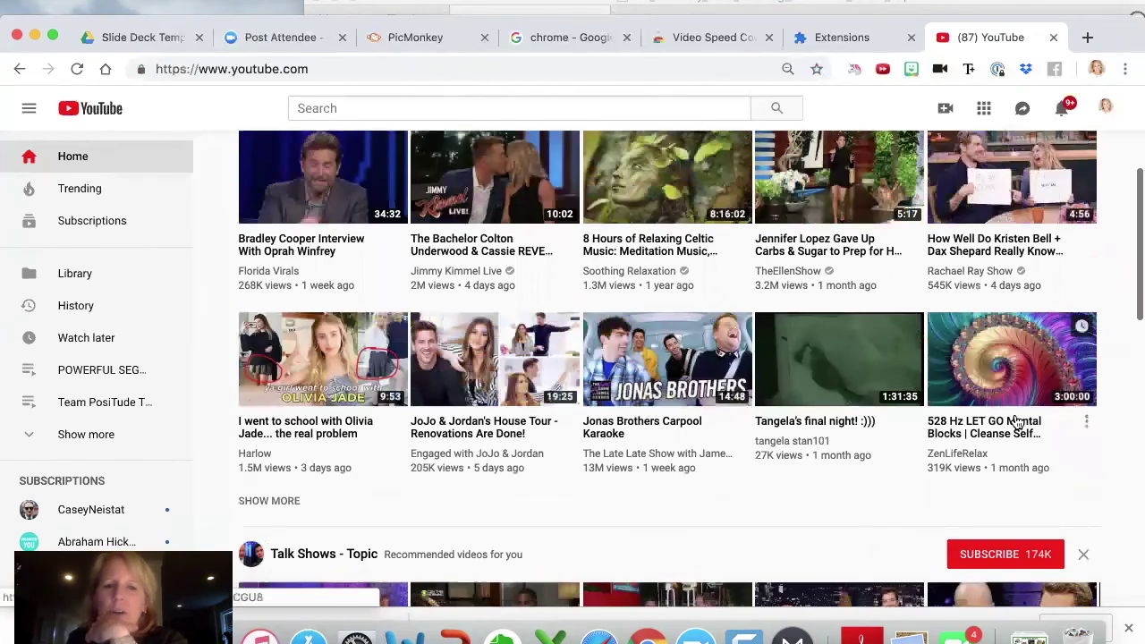
scroll(767, 353, "up", 4)
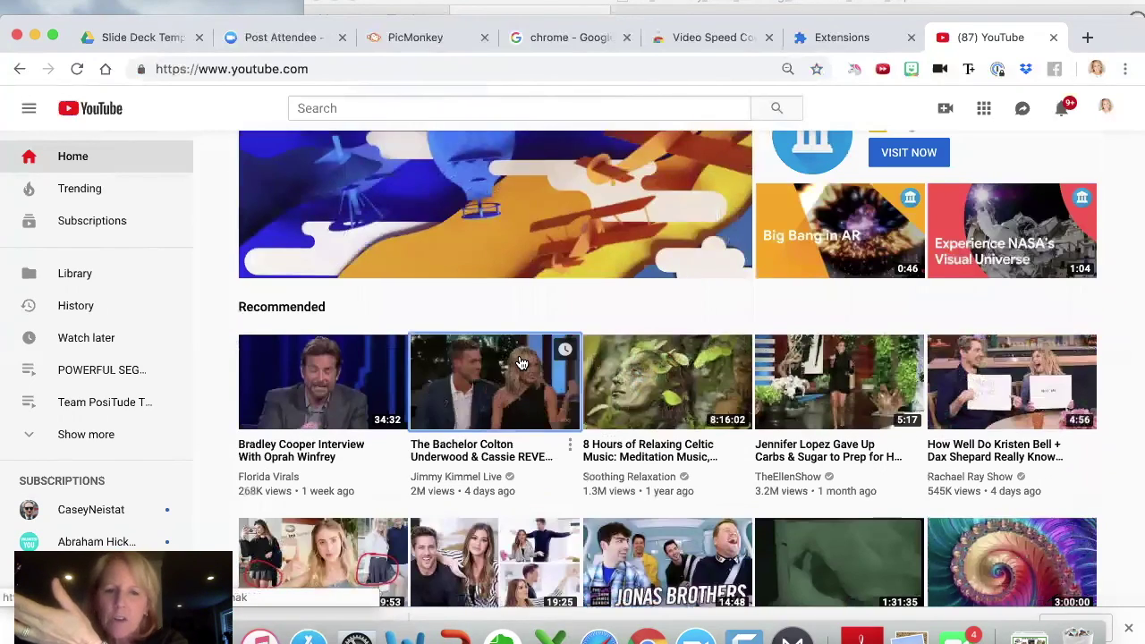
left_click(495, 376)
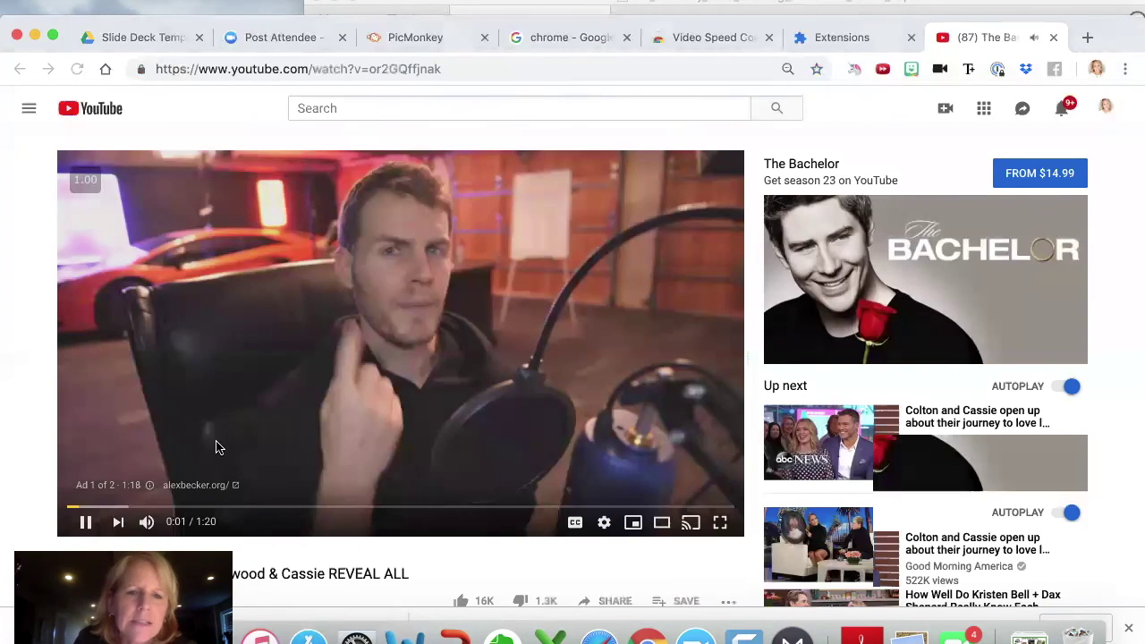
left_click(86, 523)
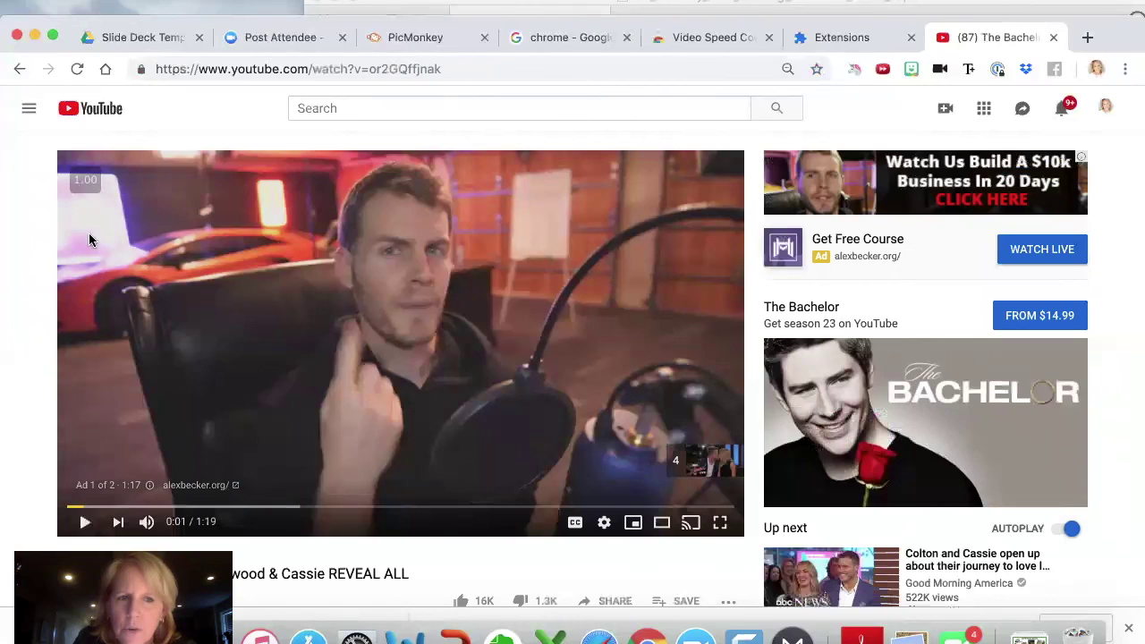
Step: Raise the playback speed to 1.50 with the Video Speed Controller overlay, and resume playback past the ads
mouse_move(88, 191)
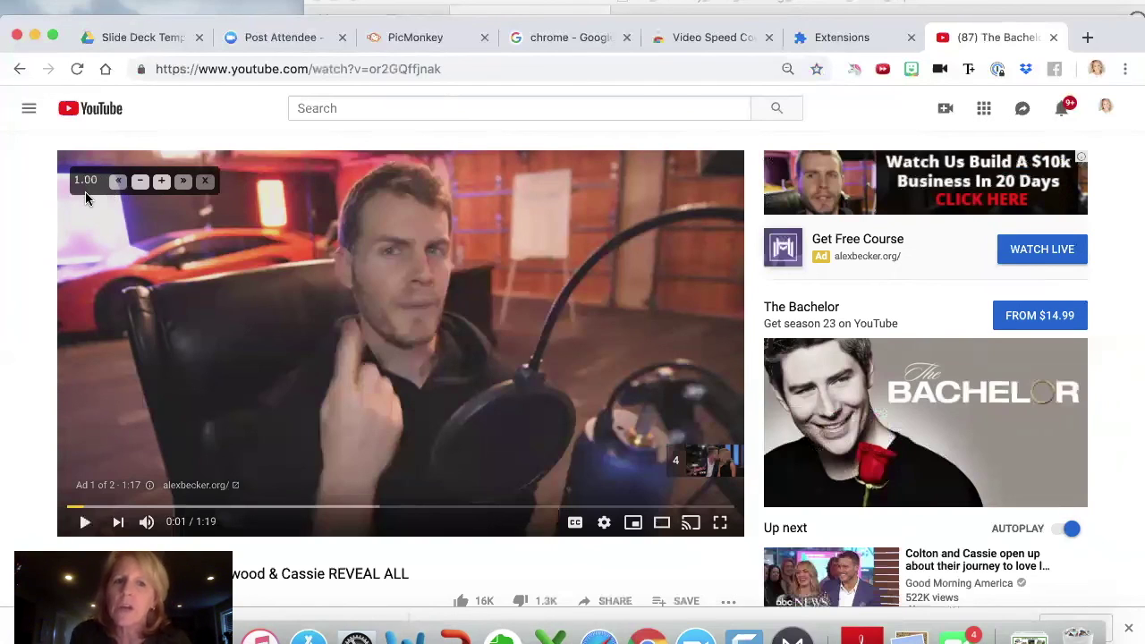
left_click(161, 183)
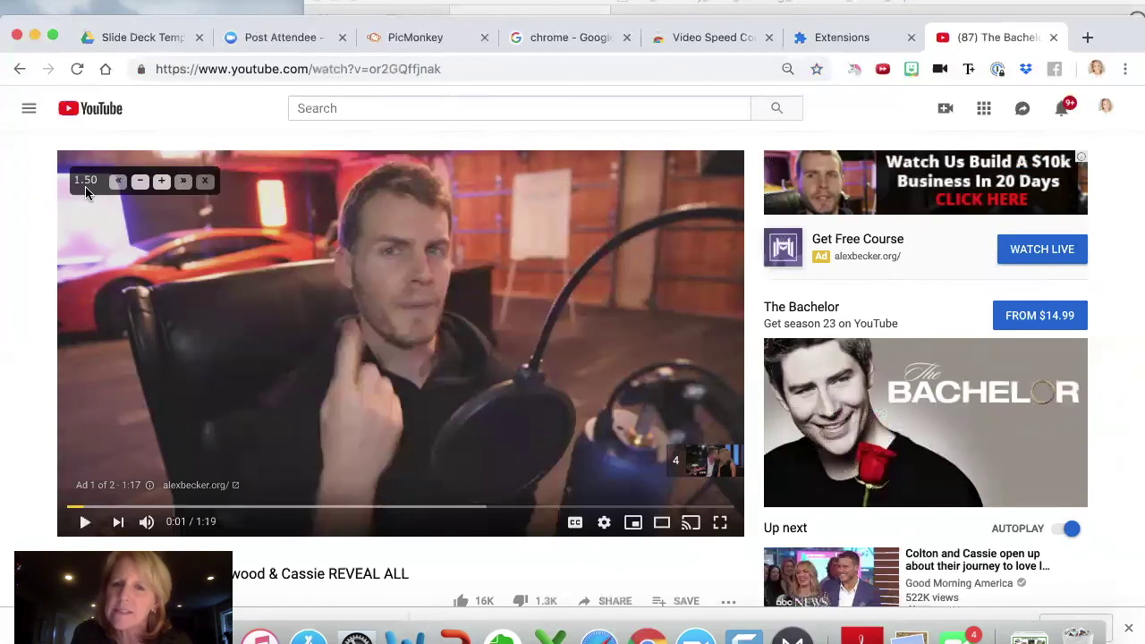
left_click(84, 522)
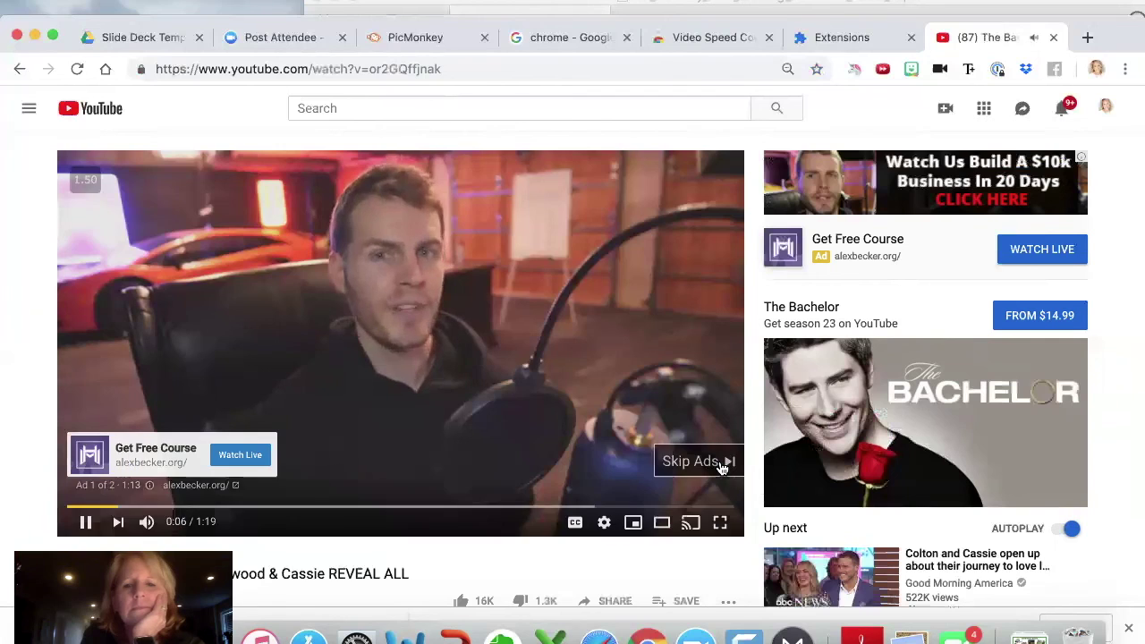
left_click(713, 467)
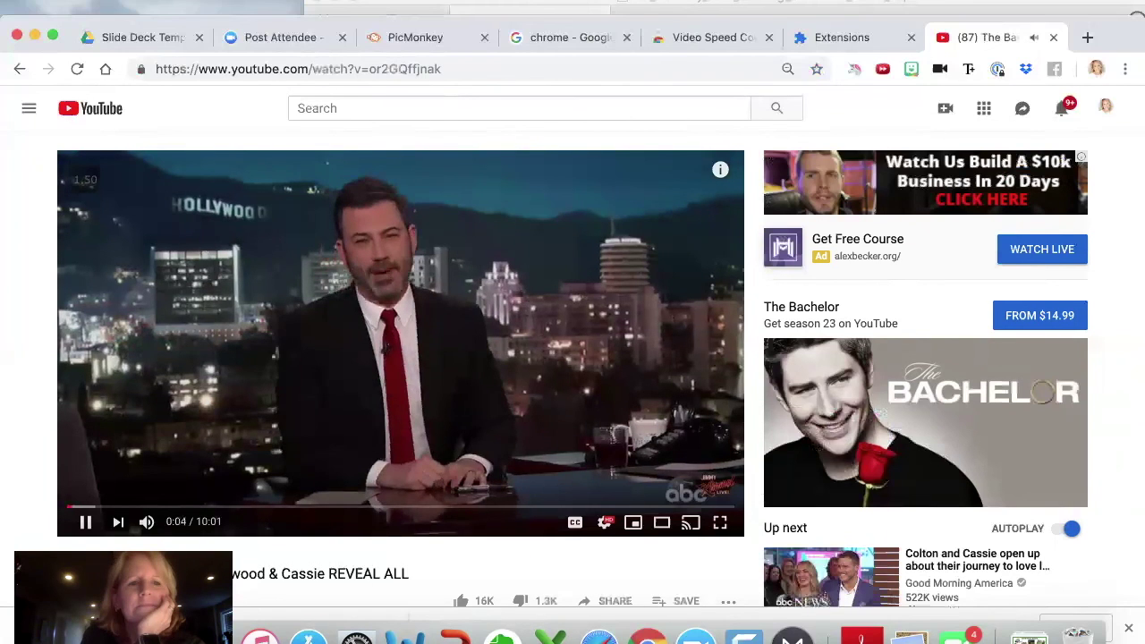
Step: Increase the playing video's speed to 2.00 with the speed overlay, and pause the video
mouse_move(164, 180)
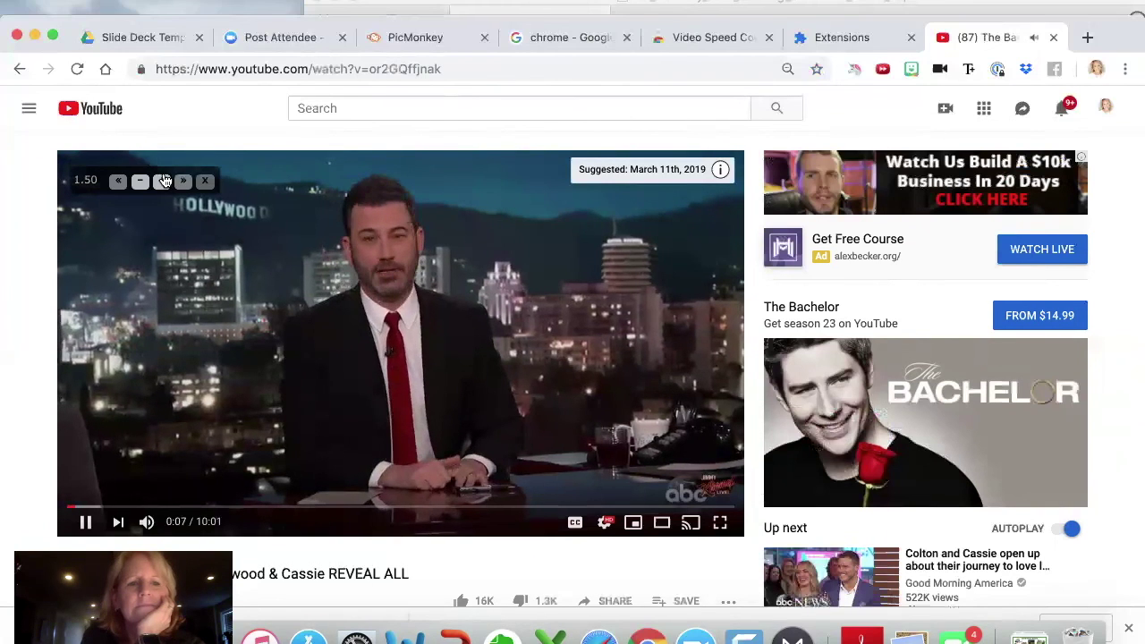
left_click(162, 181)
left_click(162, 182)
left_click(162, 181)
left_click(162, 181)
left_click(162, 182)
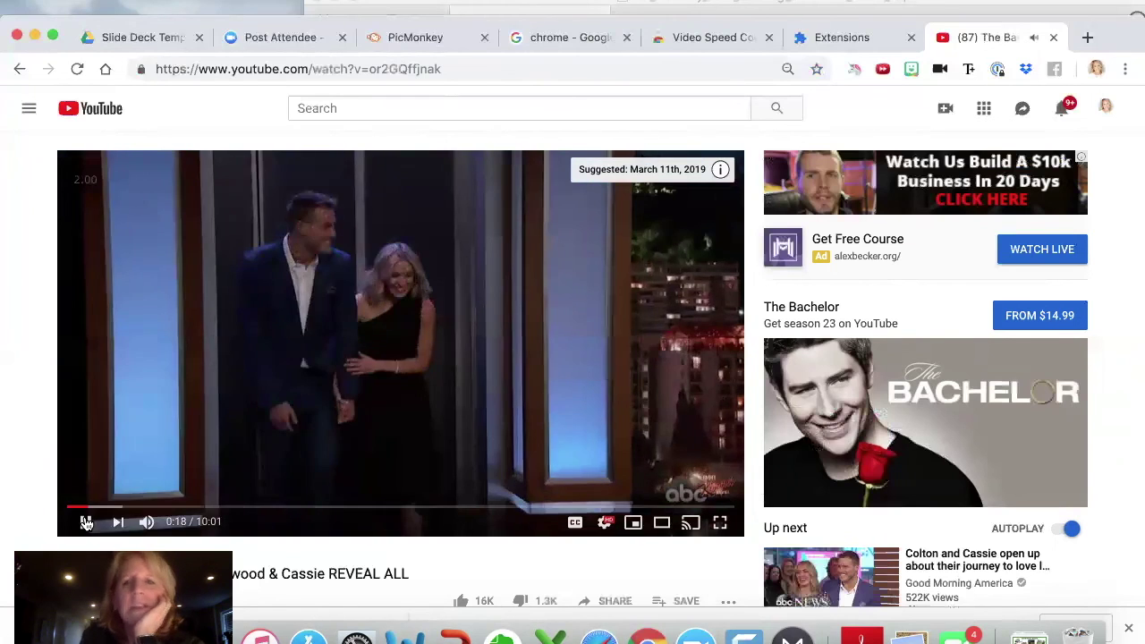
left_click(86, 523)
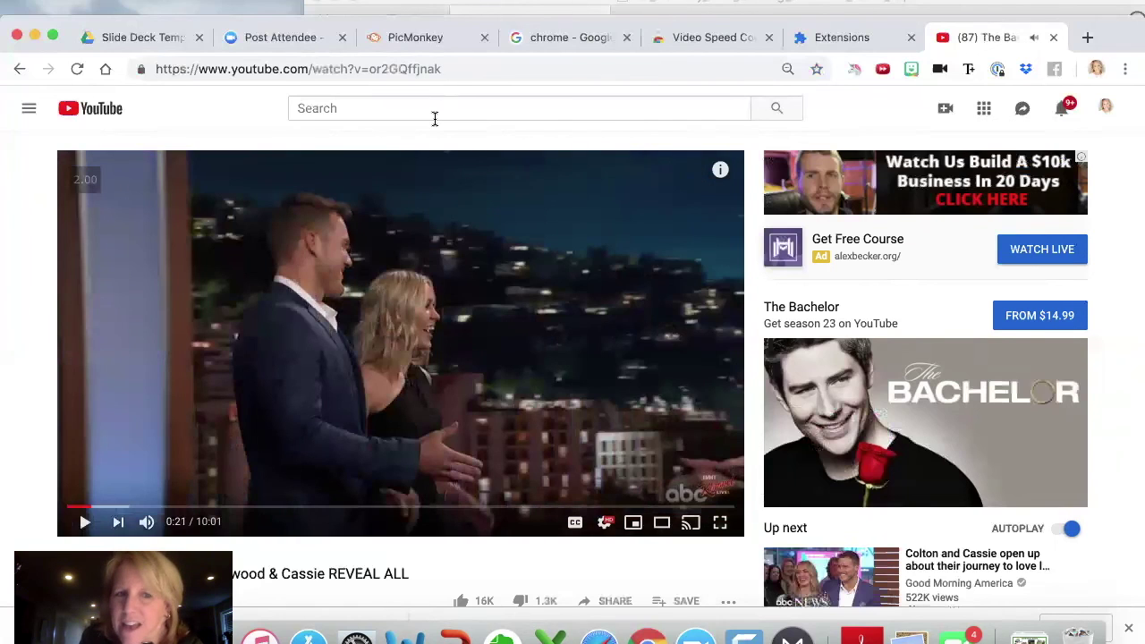